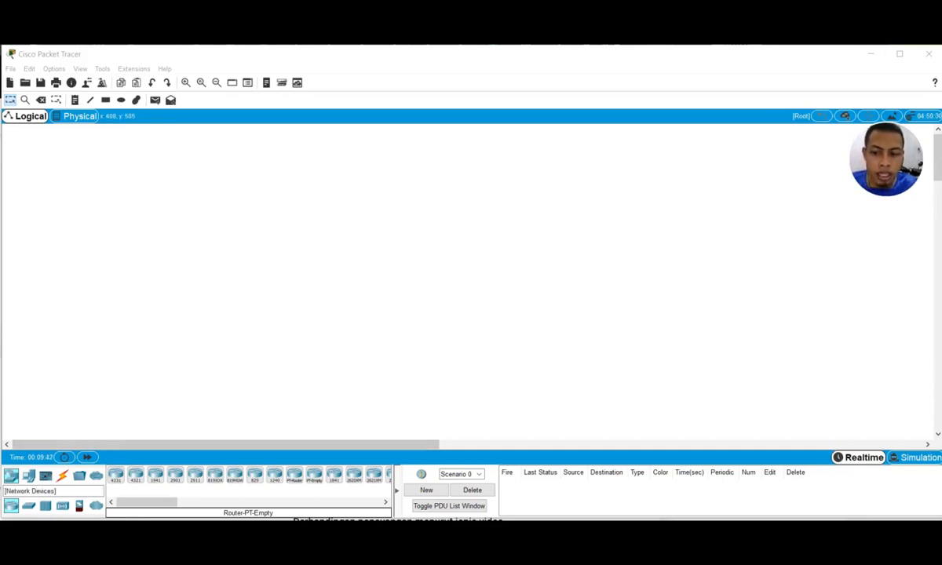
- Place a 2960-24TT switch in the upper-left area of the empty workspace
click(29, 506)
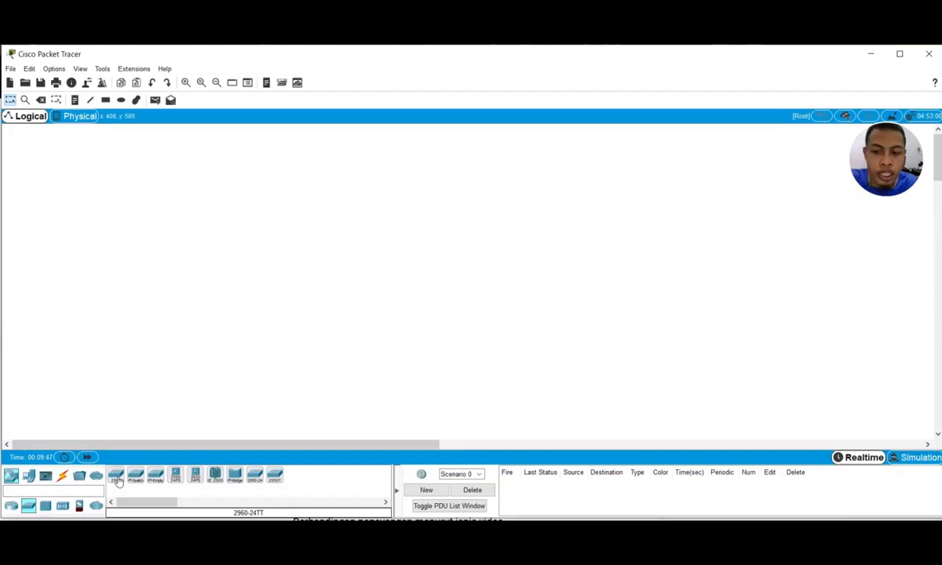
click(116, 477)
click(269, 219)
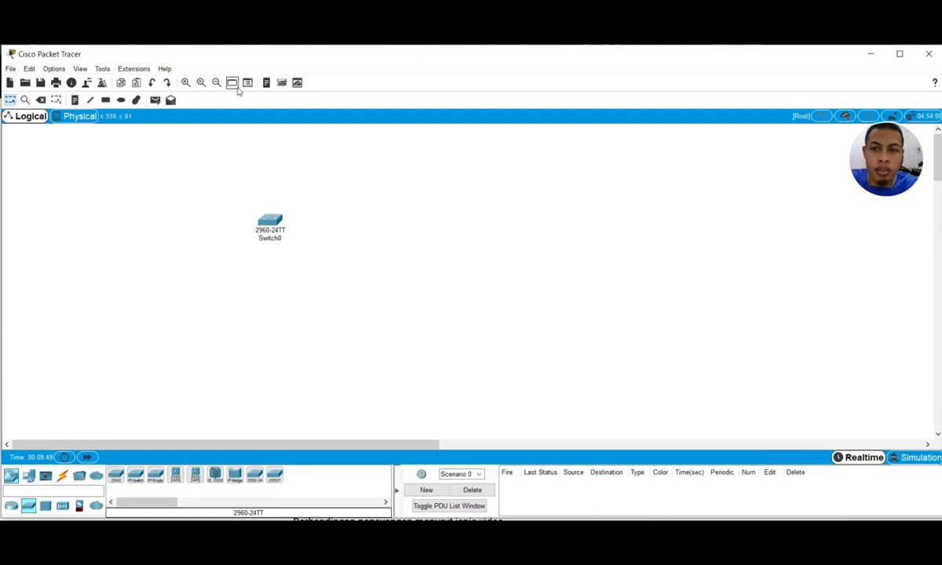
click(186, 83)
click(187, 83)
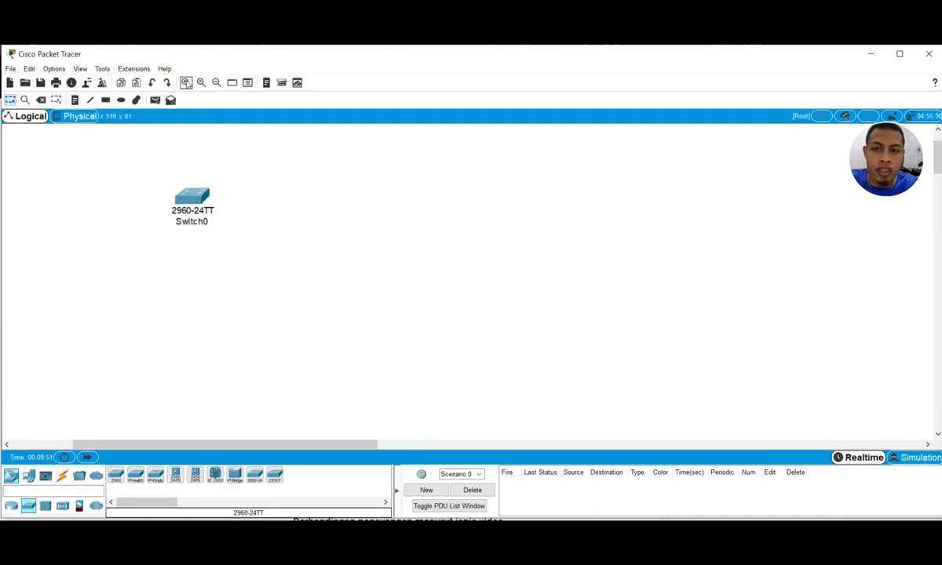
click(186, 83)
click(187, 83)
click(187, 83)
click(187, 83)
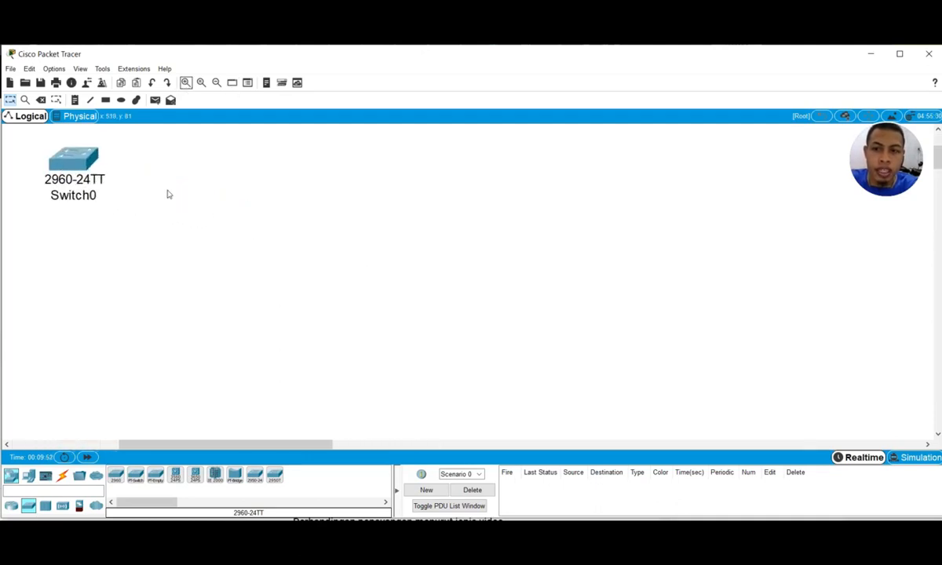
drag(109, 174, 237, 233)
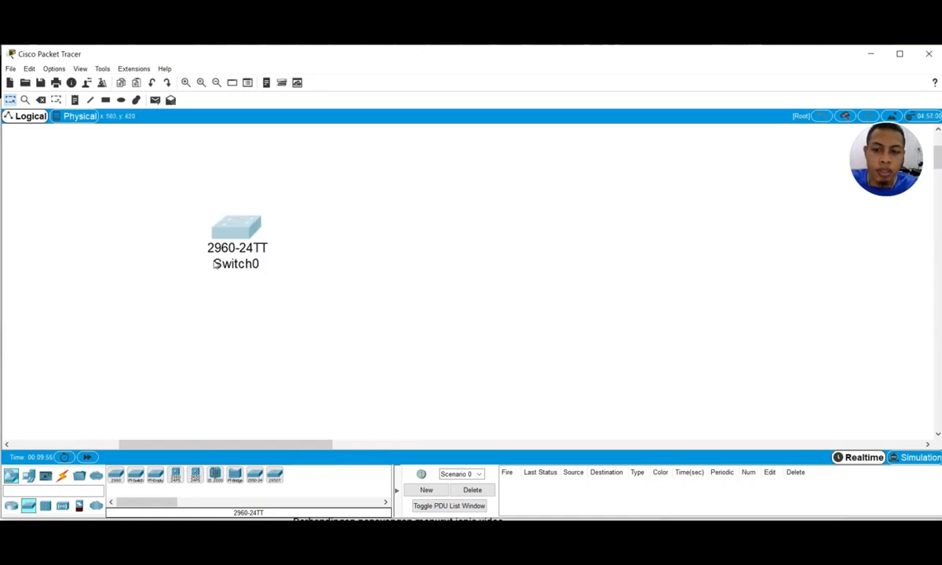
- Add a second 2960-24TT switch to the right of Switch0 and arrange the two switches side by side with a gap
click(175, 473)
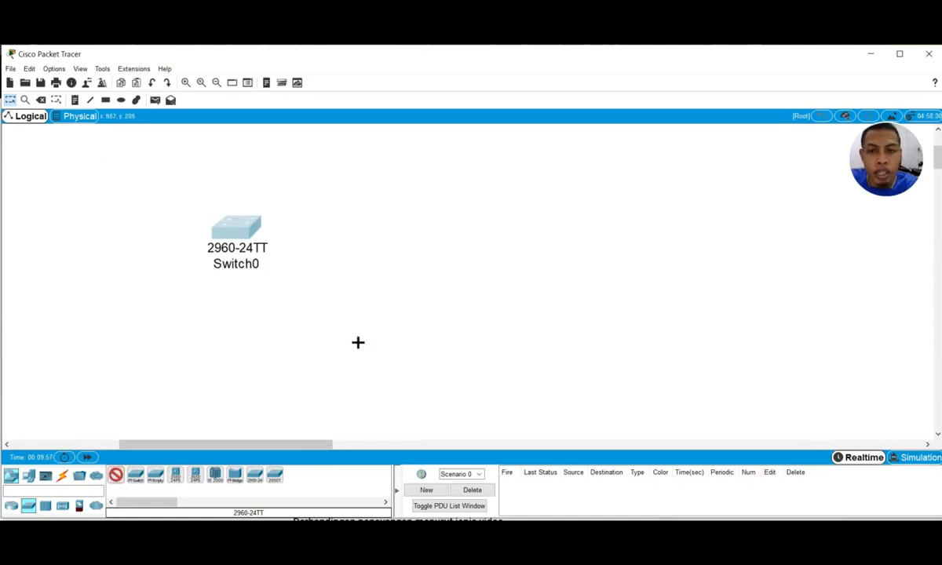
click(407, 224)
drag(436, 246, 500, 243)
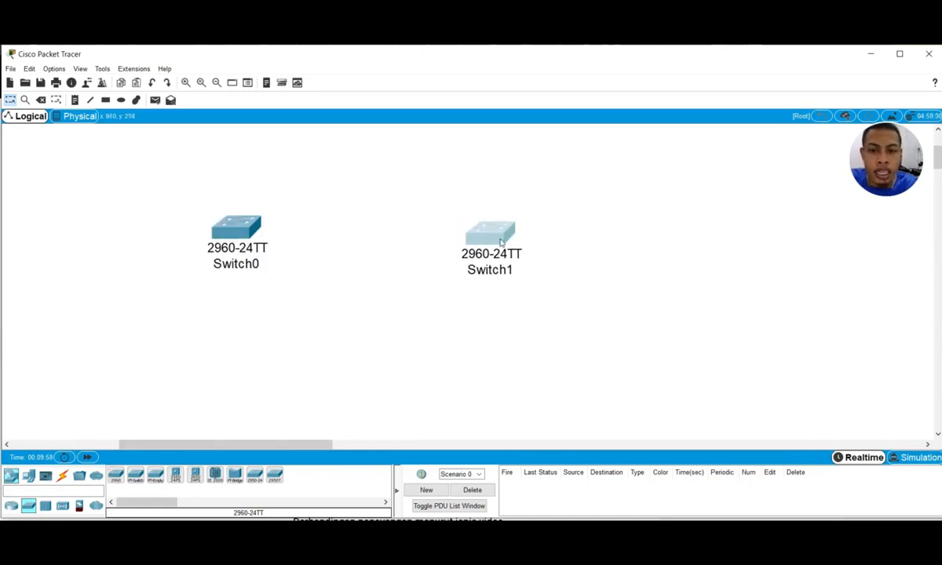
drag(254, 231, 223, 219)
drag(506, 234, 427, 208)
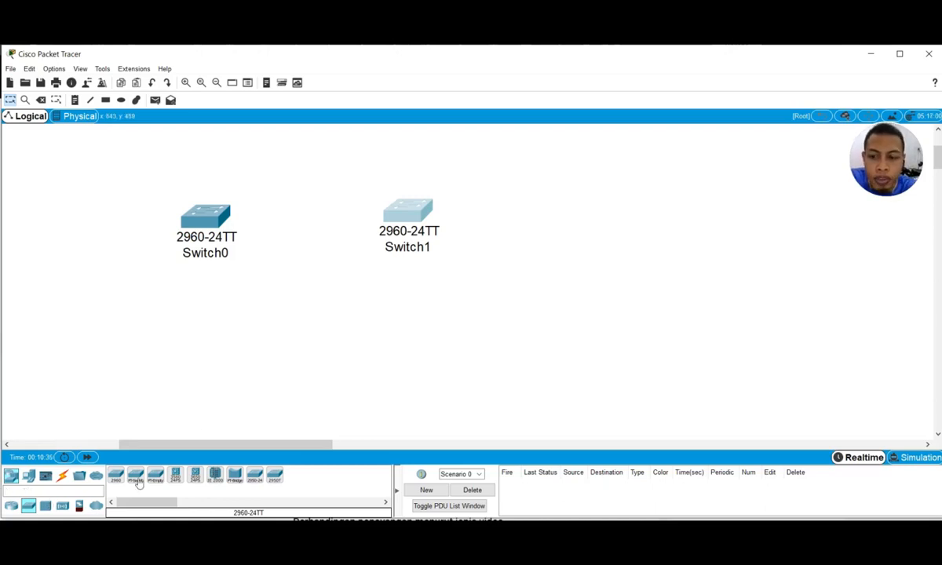
- Add a PC and a laptop side by side below Switch0, toward its left
click(29, 476)
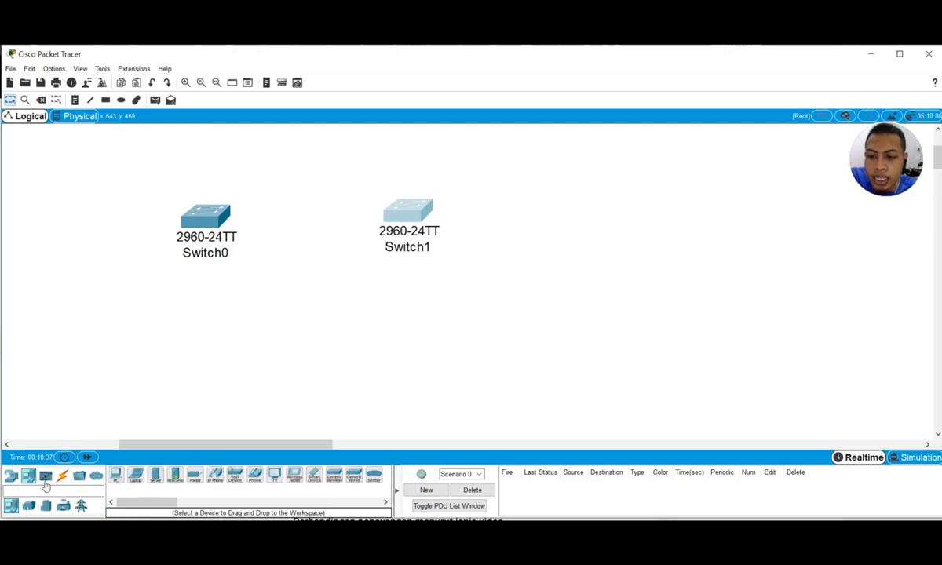
click(116, 480)
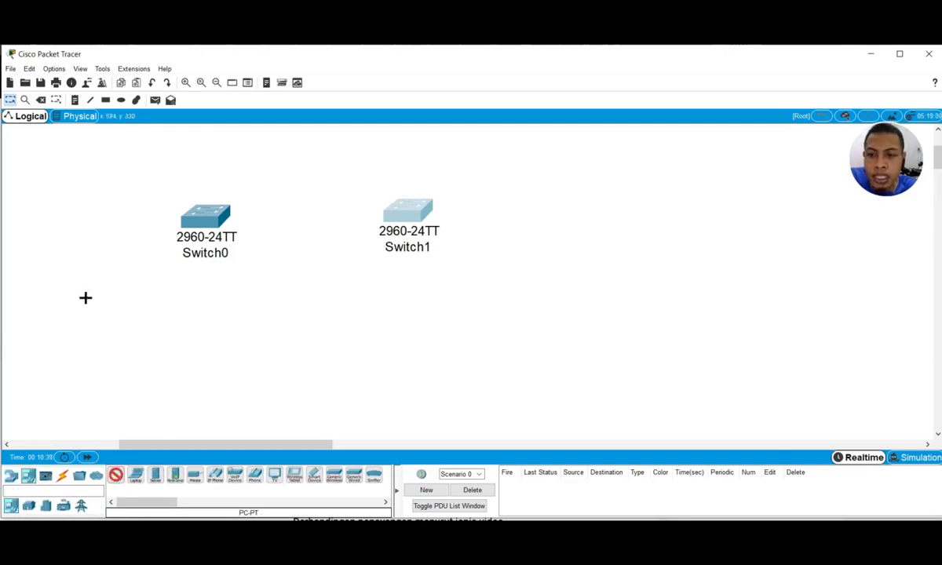
click(131, 299)
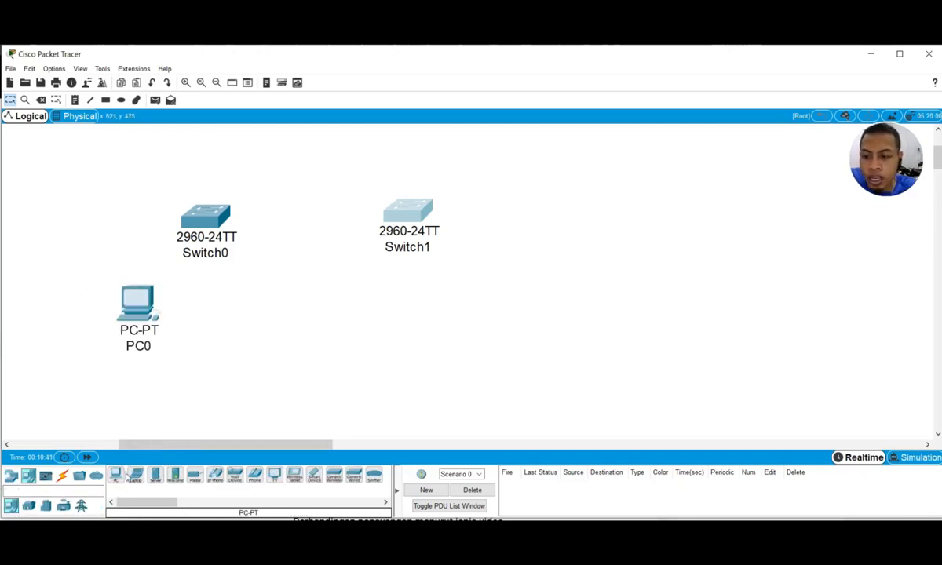
click(202, 328)
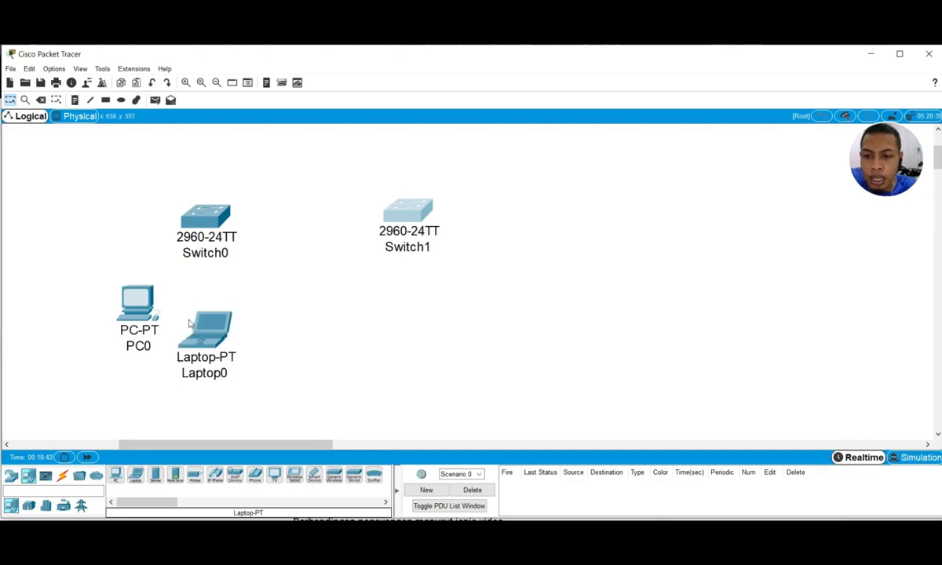
drag(157, 317, 97, 333)
drag(206, 334, 147, 335)
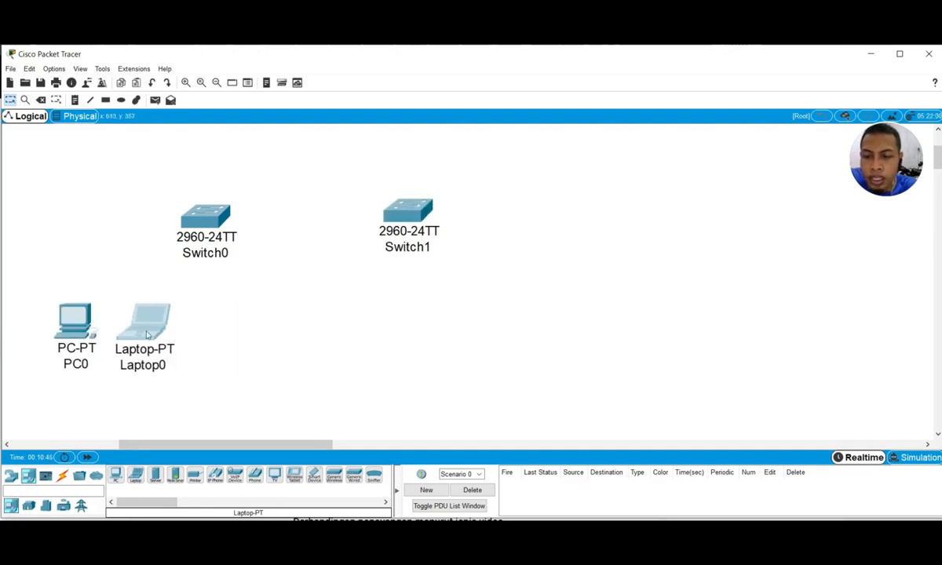
- Add a second laptop and a second PC close together, to the right of Laptop0 below the switches
click(135, 475)
click(252, 328)
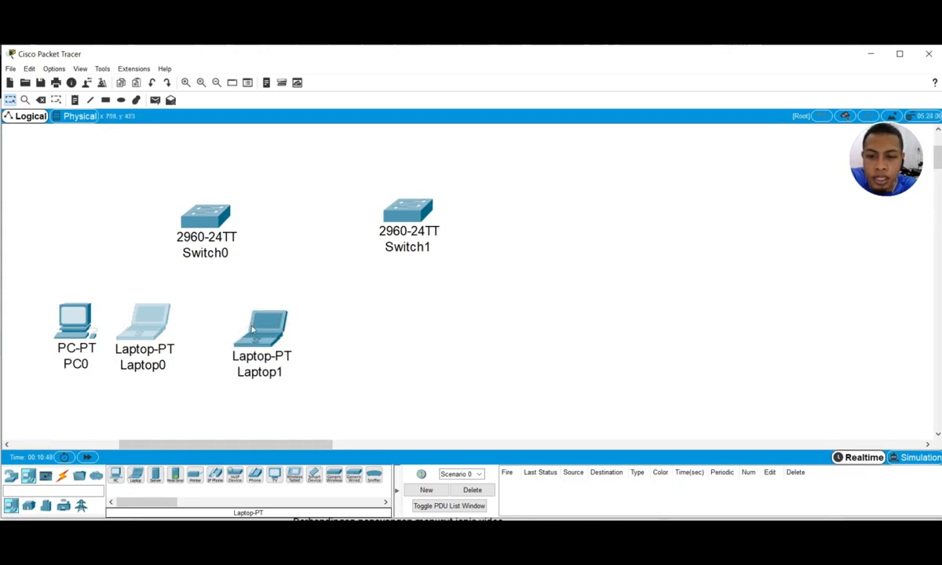
click(115, 475)
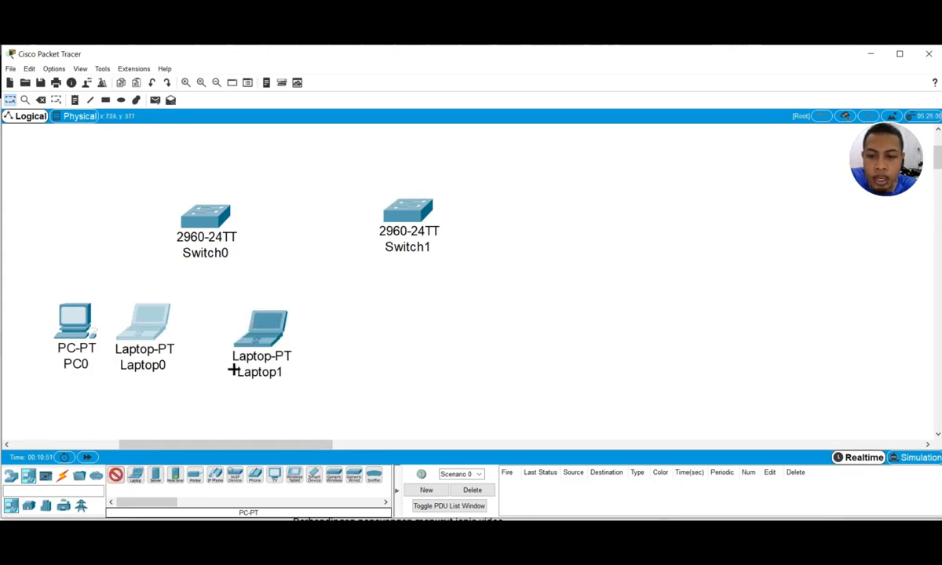
click(323, 320)
drag(252, 347, 239, 343)
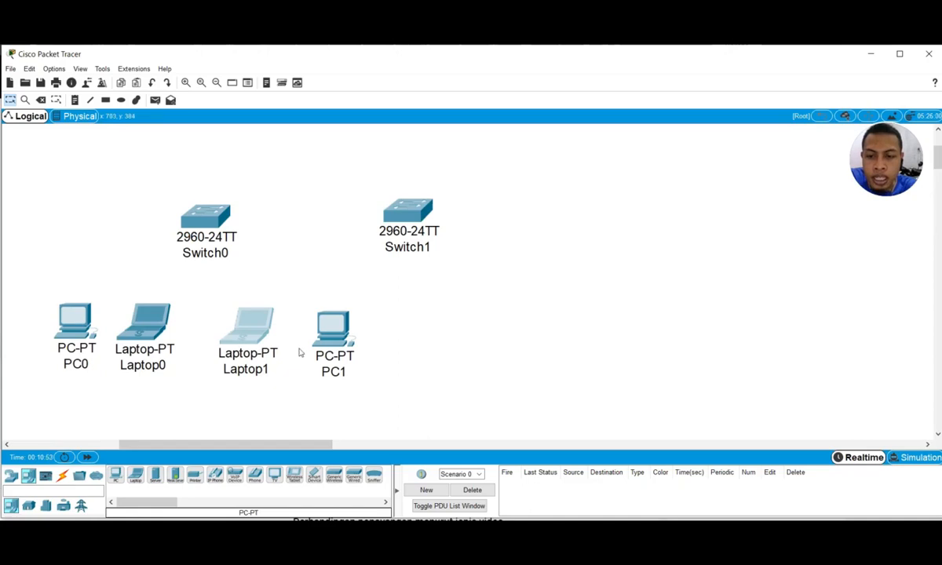
drag(330, 343, 300, 330)
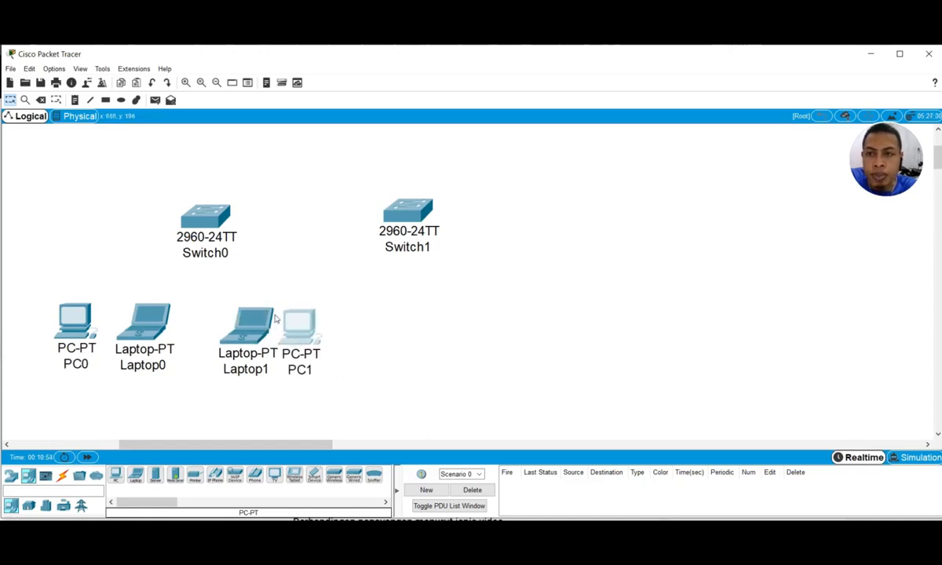
- Draw an unfilled rectangle with a black outline around Laptop1 and PC1
click(121, 100)
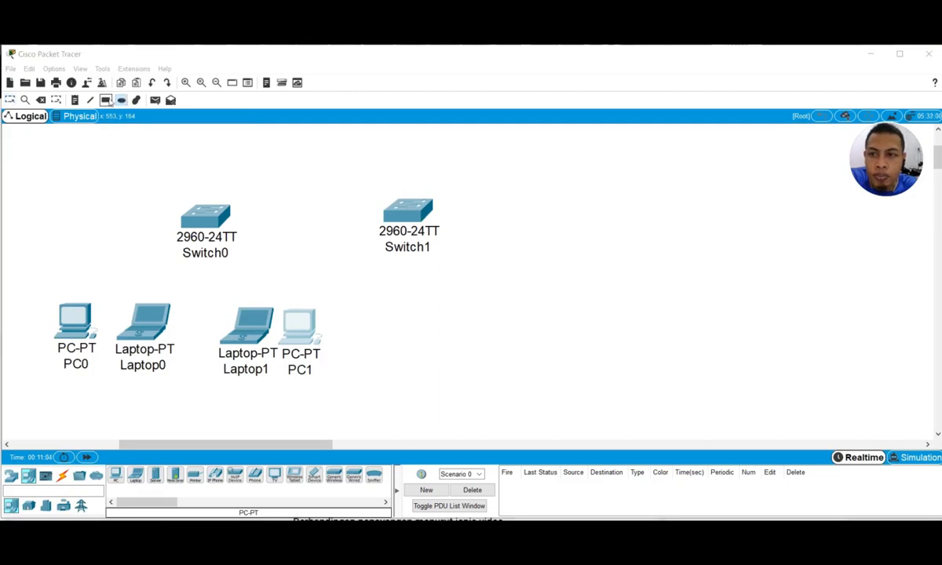
click(106, 100)
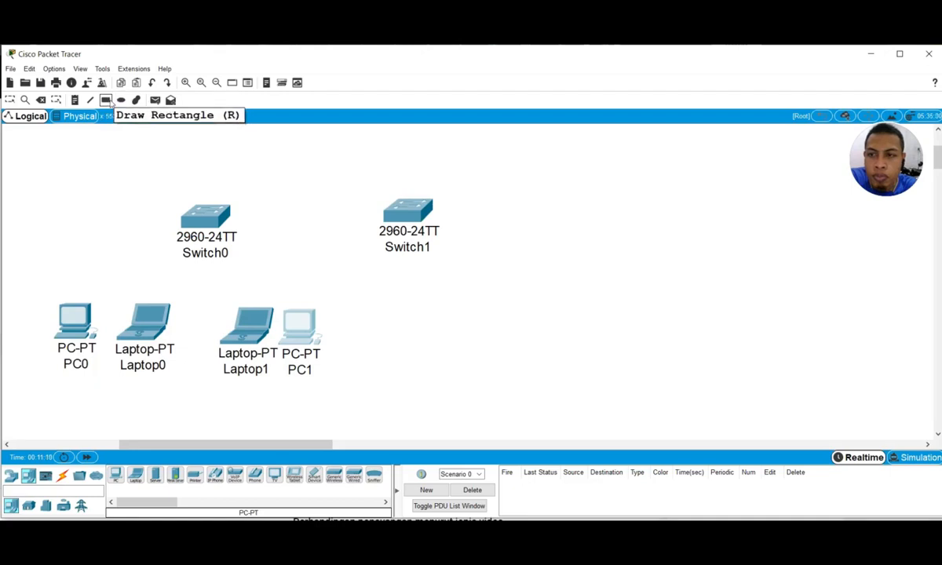
mouse_move(211, 281)
mouse_down()
mouse_move(279, 365)
mouse_move(338, 391)
mouse_up()
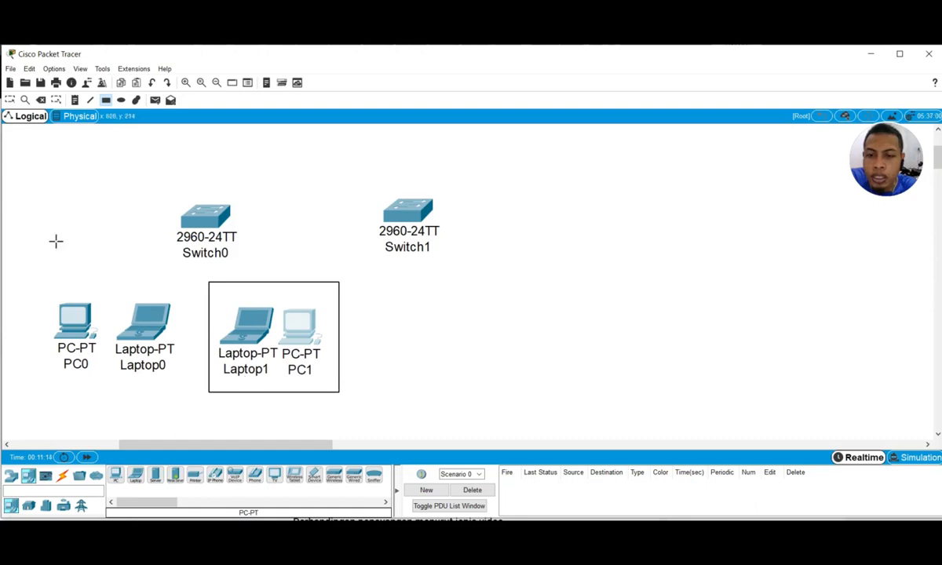
- Draw an ellipse filled with yellow (#ffff00) around Laptop1 and PC1
click(137, 100)
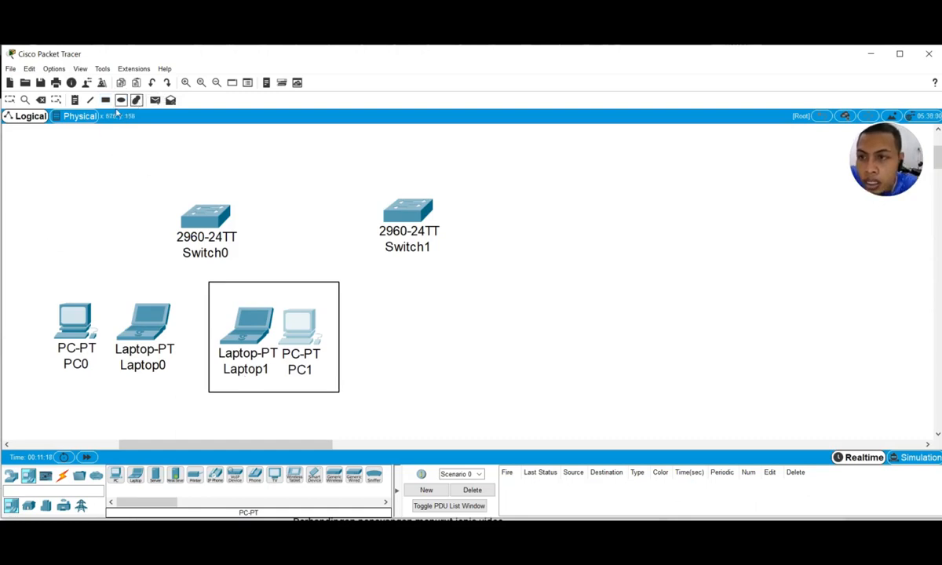
click(121, 99)
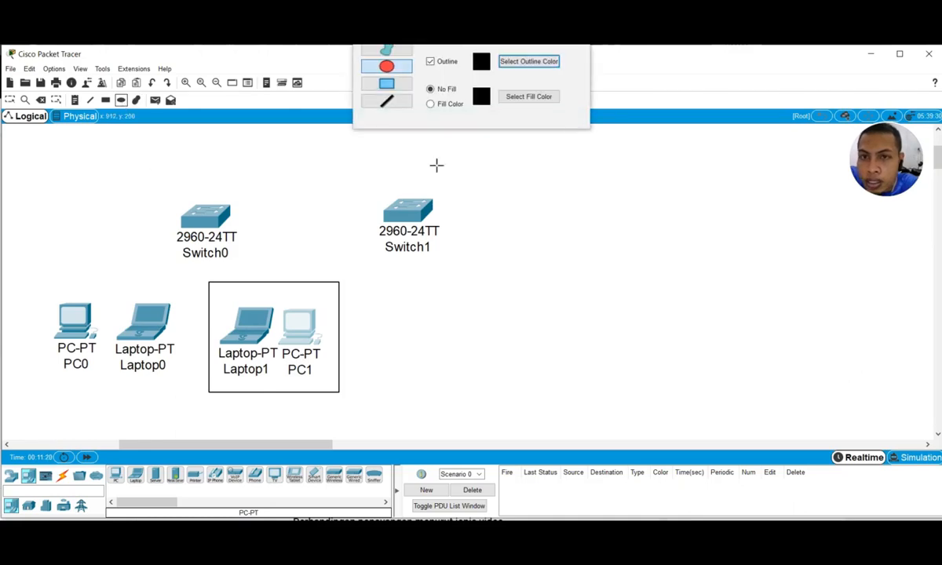
click(431, 104)
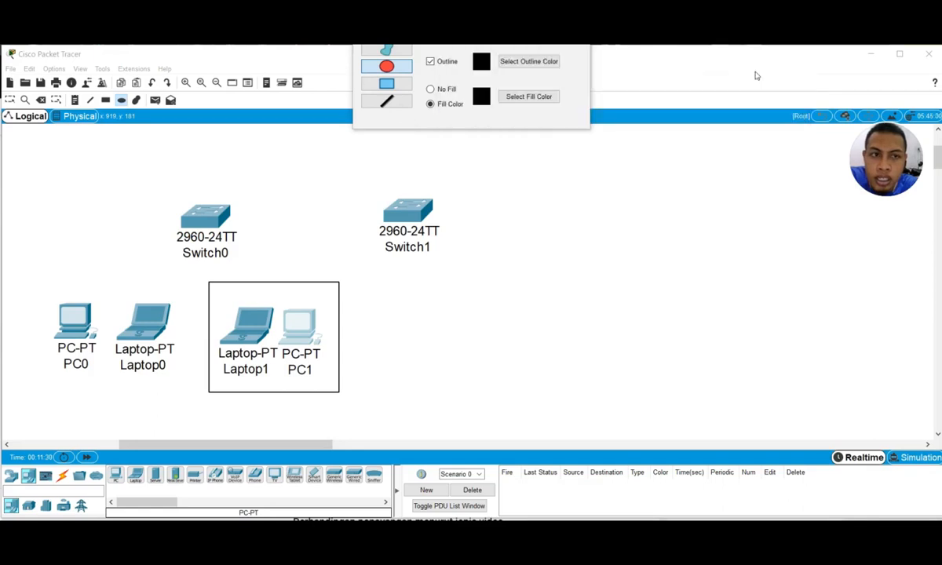
click(528, 59)
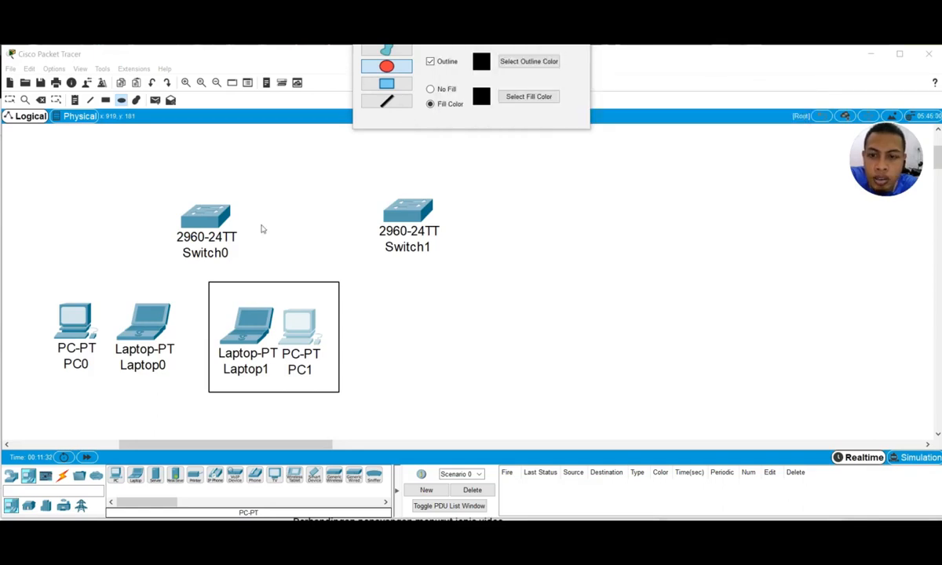
click(448, 246)
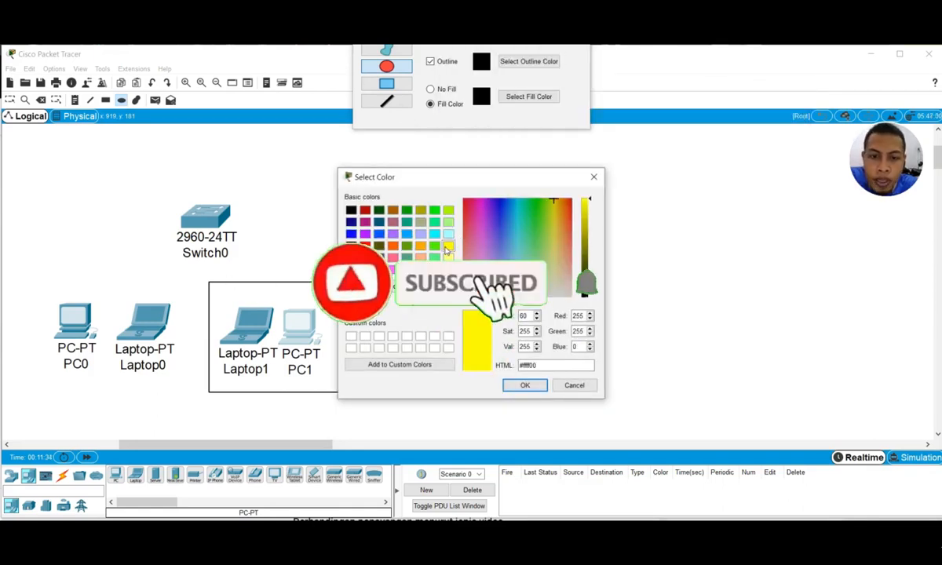
click(521, 384)
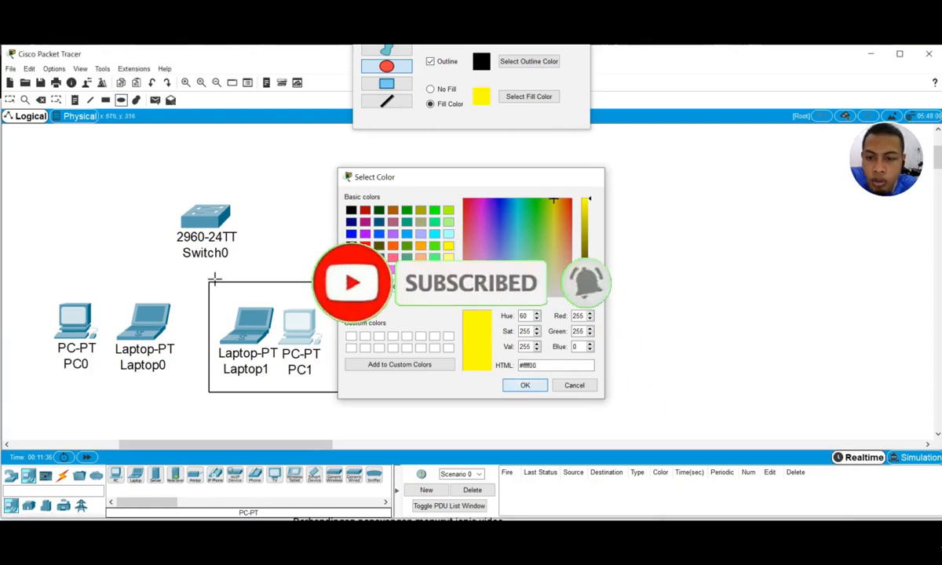
drag(209, 279, 337, 396)
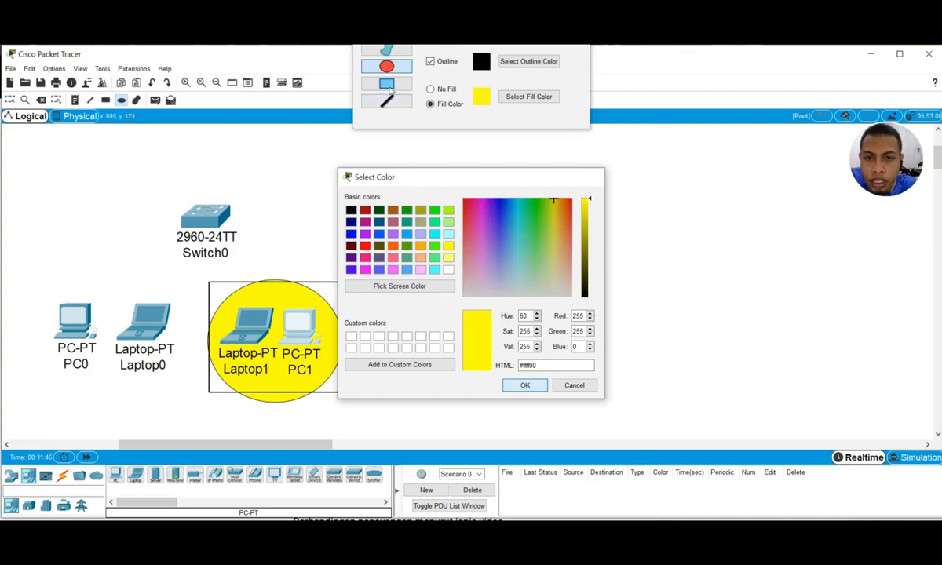
- Draw an ellipse filled with blue (#0000ff) around PC0 and Laptop0, then return to selection mode and close the drawing dialogs
click(508, 98)
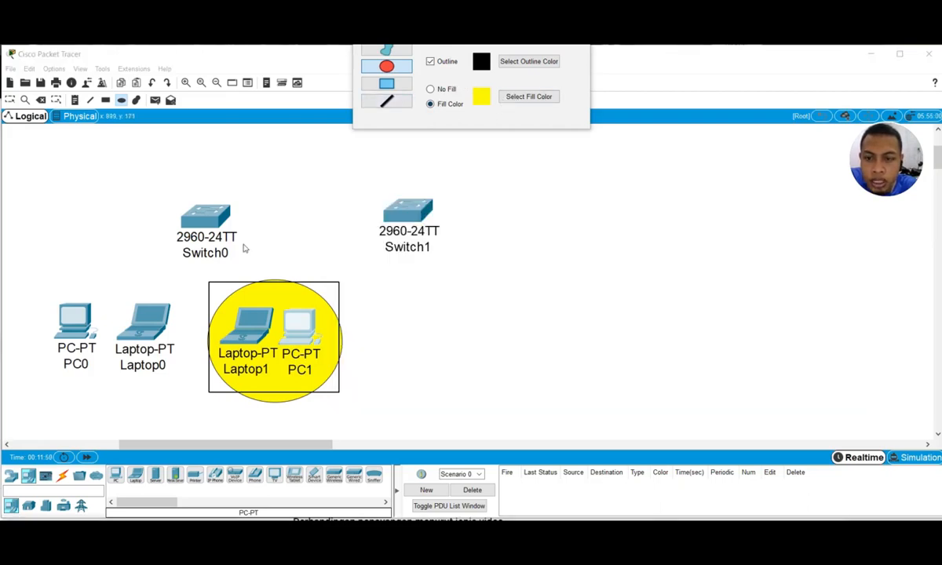
click(47, 338)
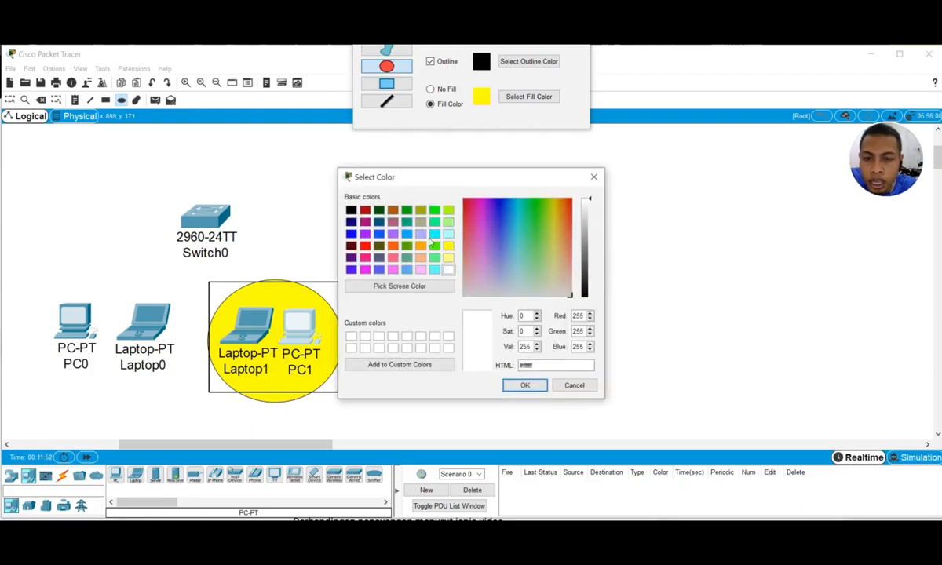
click(351, 235)
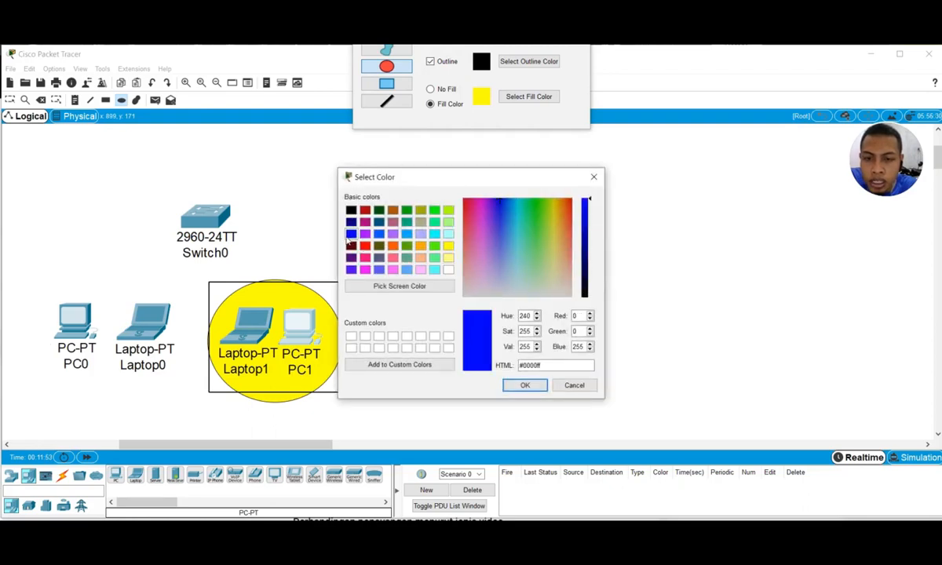
click(524, 385)
drag(34, 282, 186, 416)
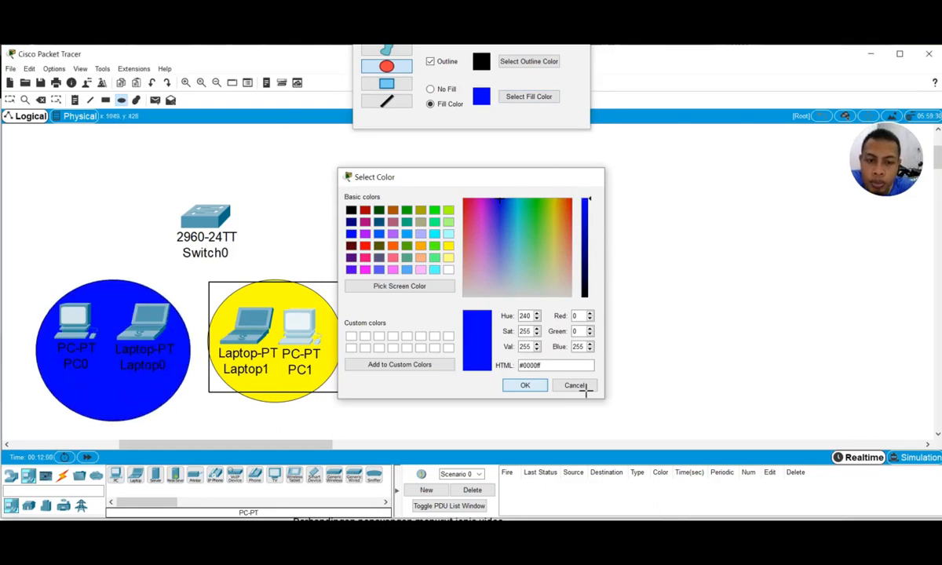
click(11, 99)
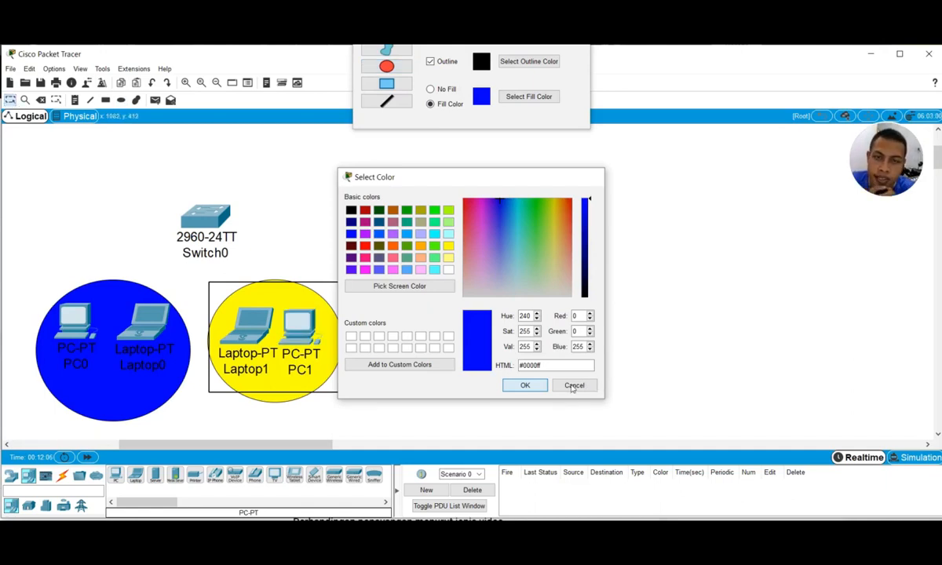
click(579, 88)
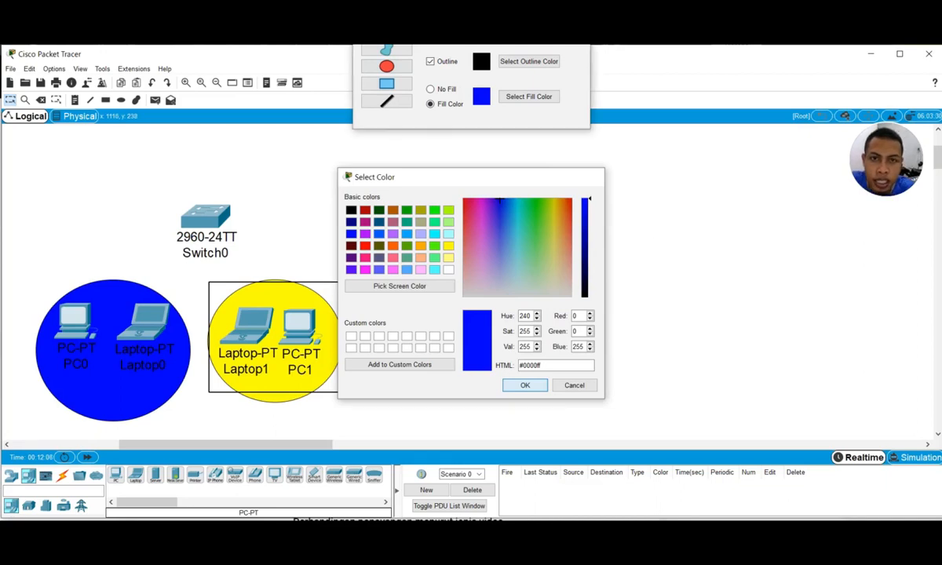
click(559, 389)
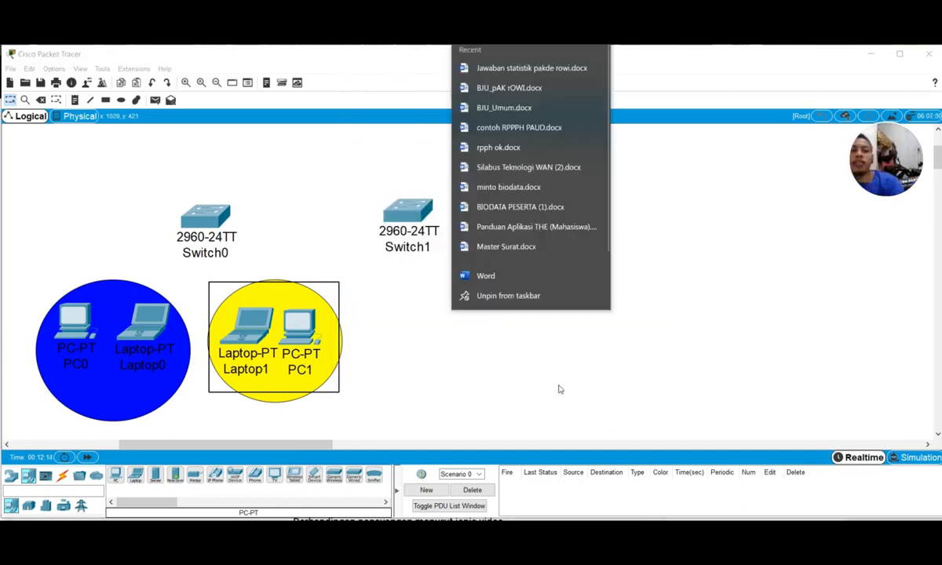
click(795, 251)
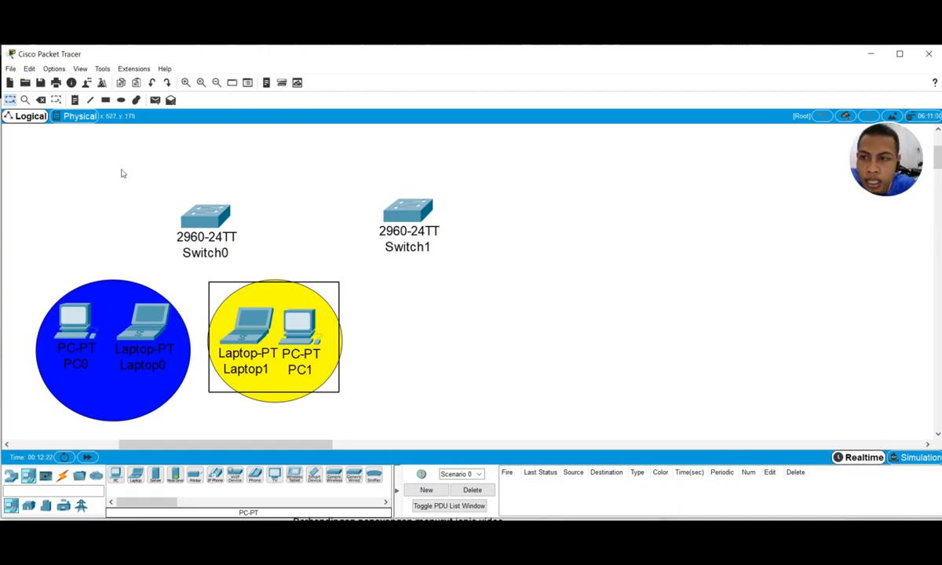
- Place a text note reading "vlan 10" just above the blue ellipse
click(75, 100)
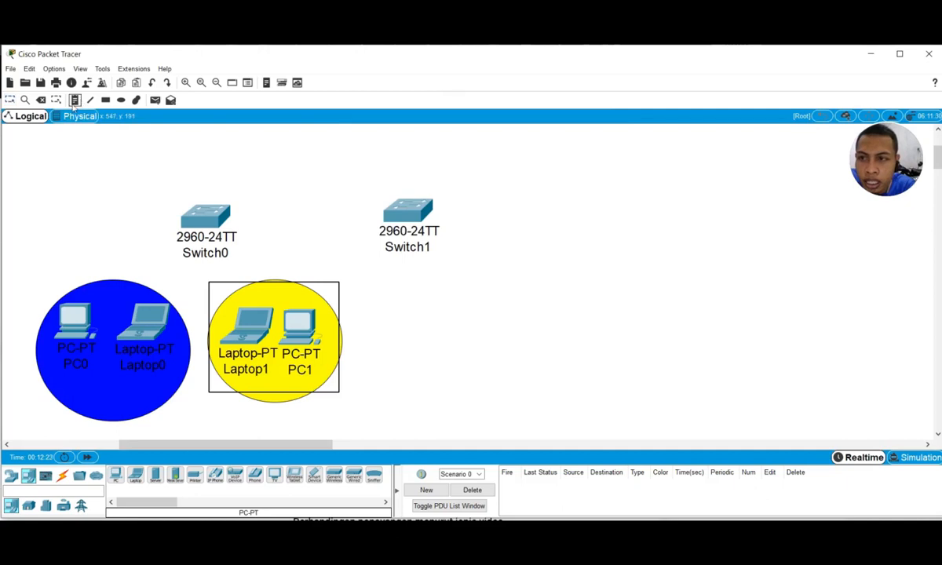
click(85, 261)
text(vlan 10)
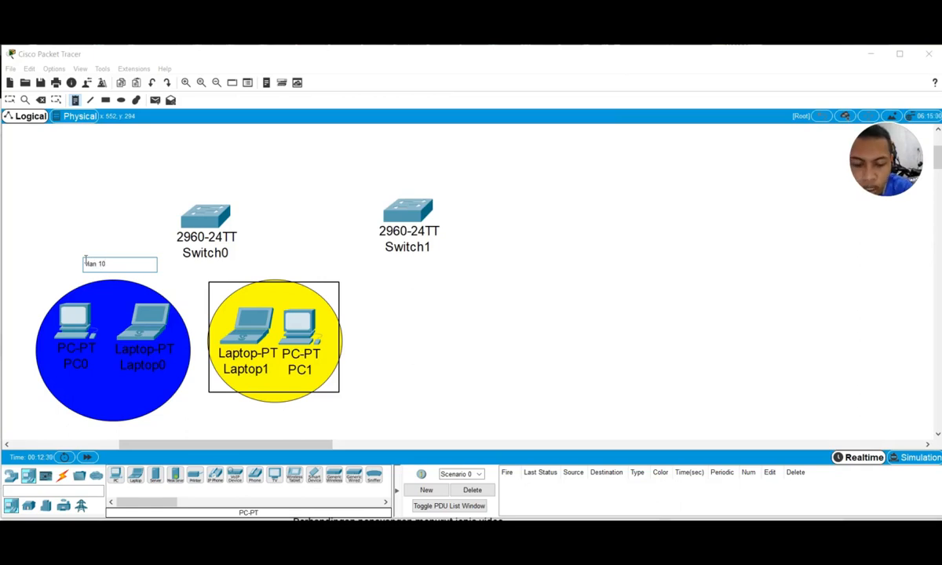
- Add a text note reading "vlan 20" and position it just above the yellow ellipse
click(249, 274)
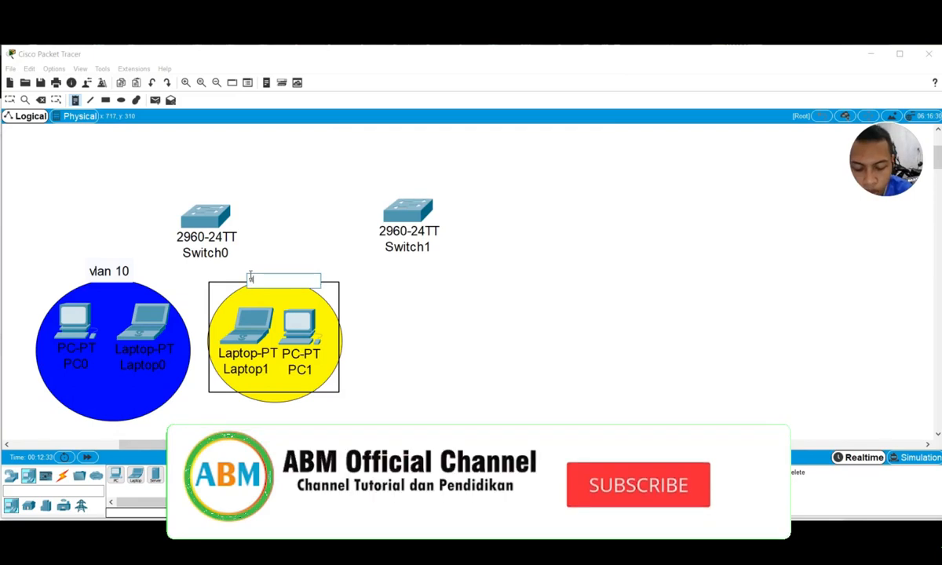
text(vlan)
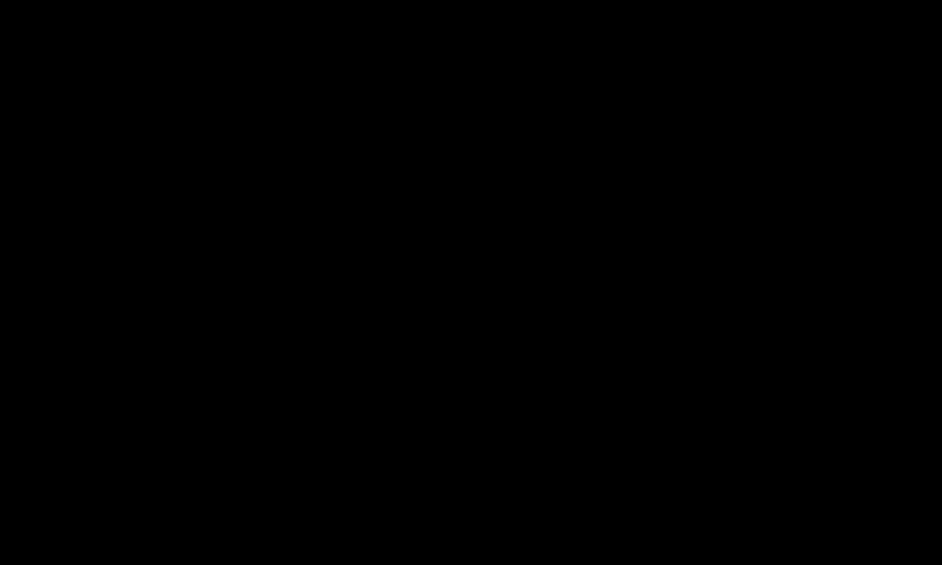
click(14, 101)
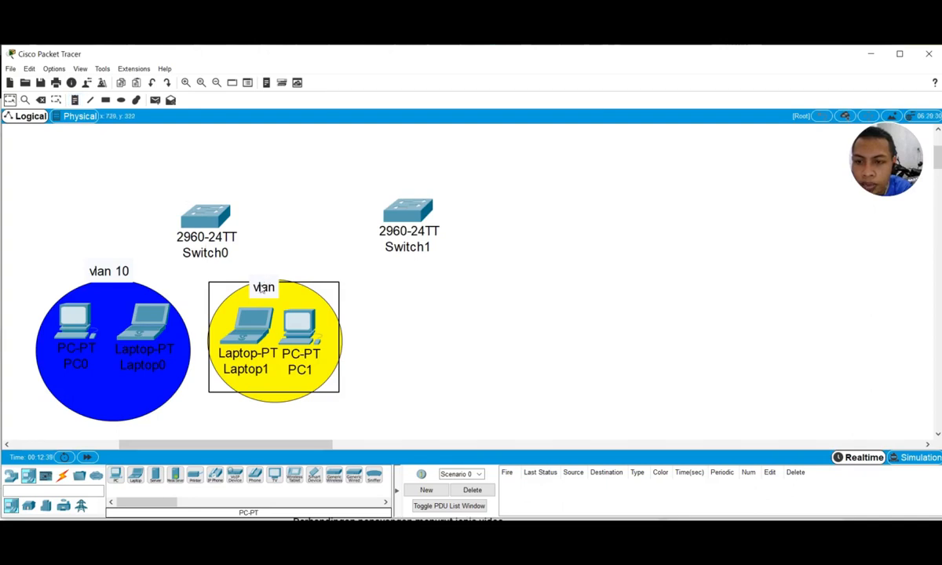
drag(264, 289, 266, 265)
double_click(268, 263)
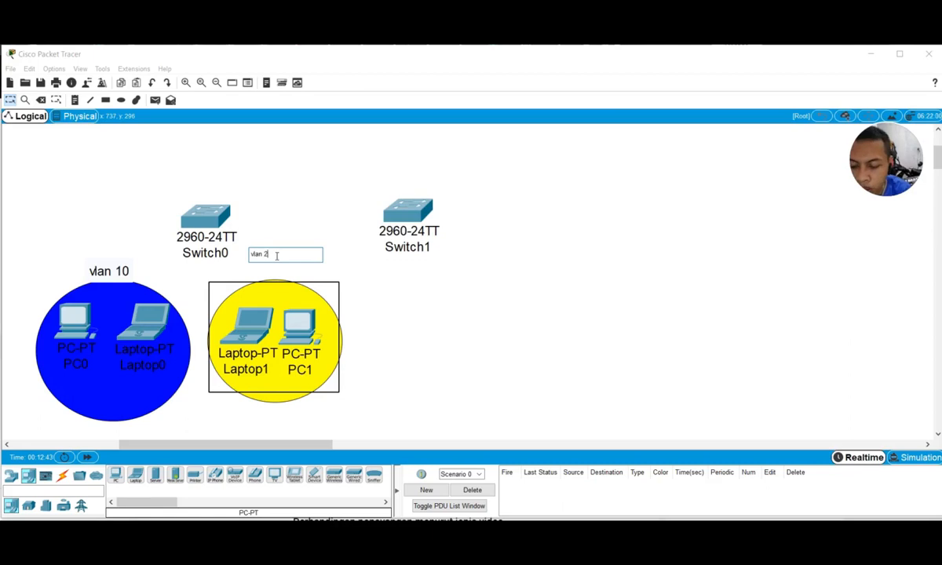
click(121, 180)
- Nudge the vlan 10 note and Switch0 slightly upward, and add the port range 1-5 as the note's second line
drag(113, 273, 110, 268)
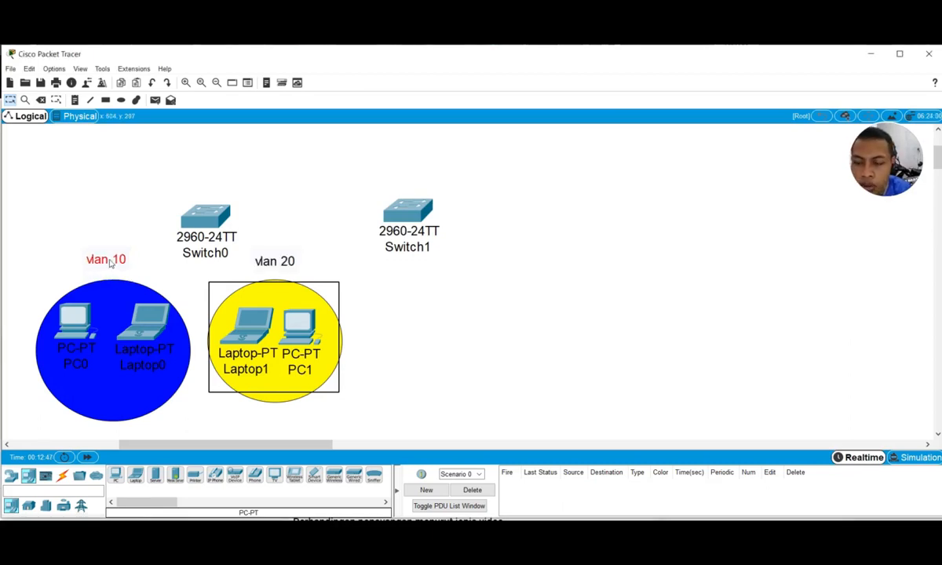
drag(216, 234, 210, 230)
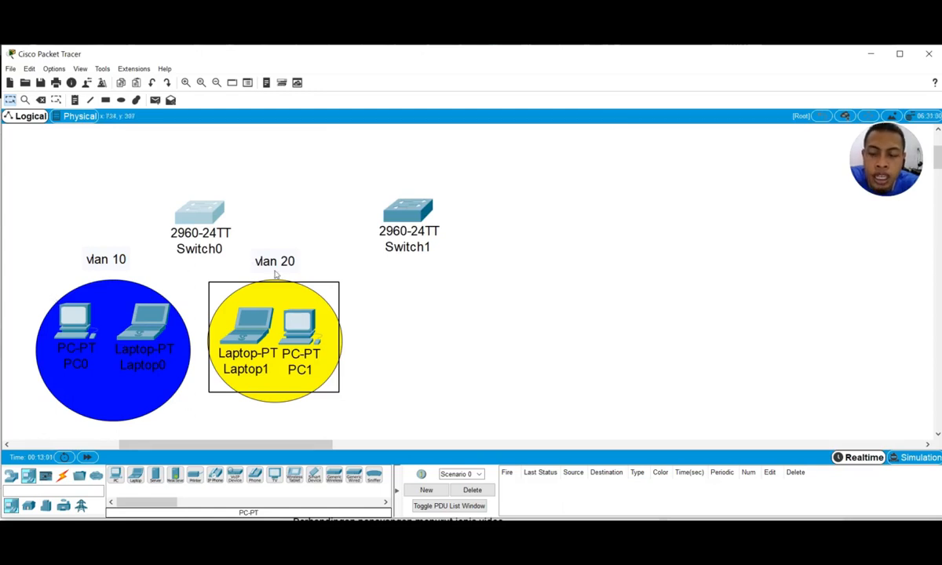
double_click(117, 262)
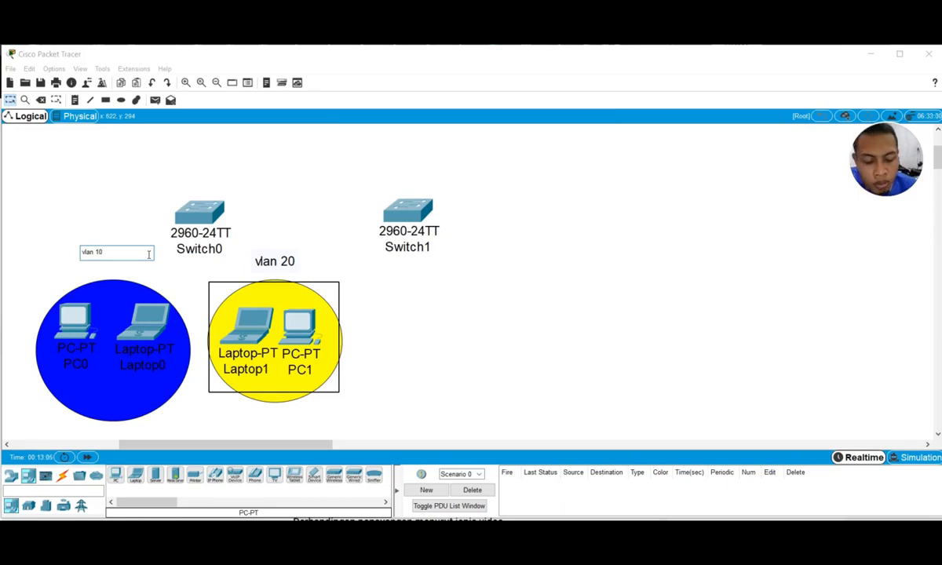
key(Return)
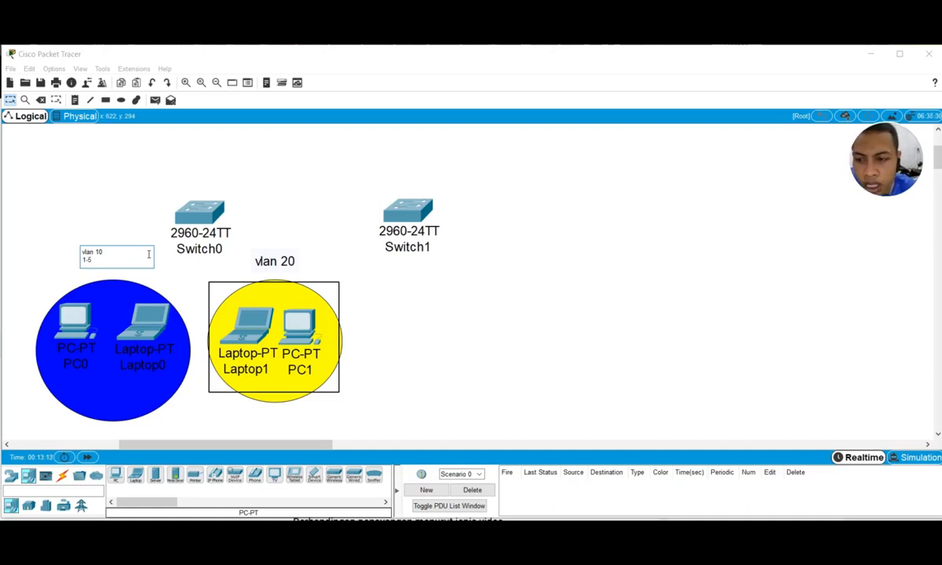
click(275, 263)
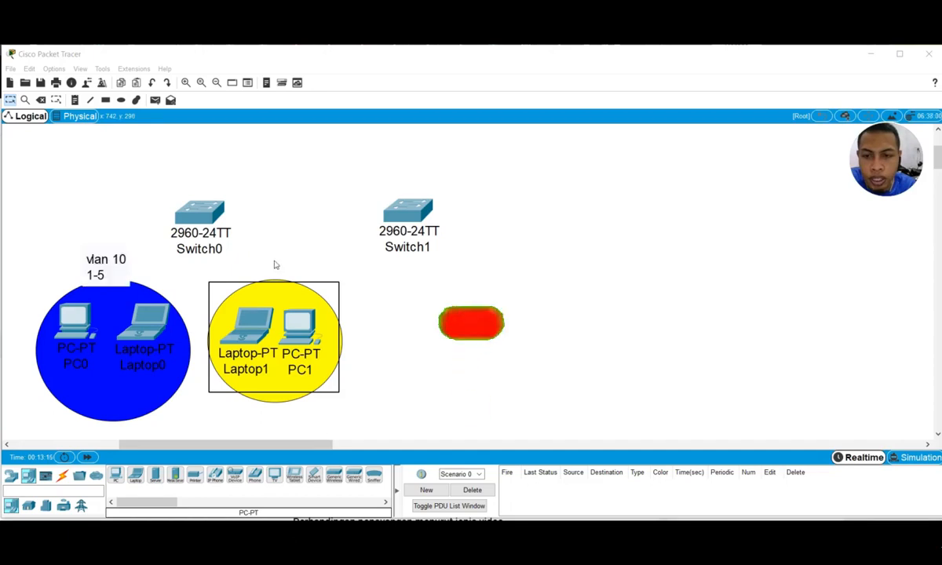
- Add the port range 6-10 as a second line to the vlan 20 note
double_click(275, 260)
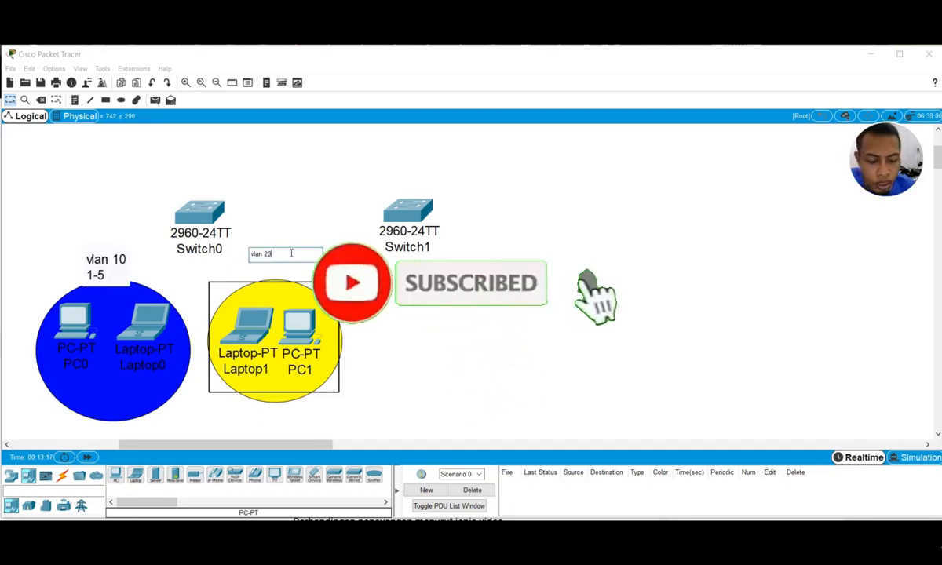
key(Return)
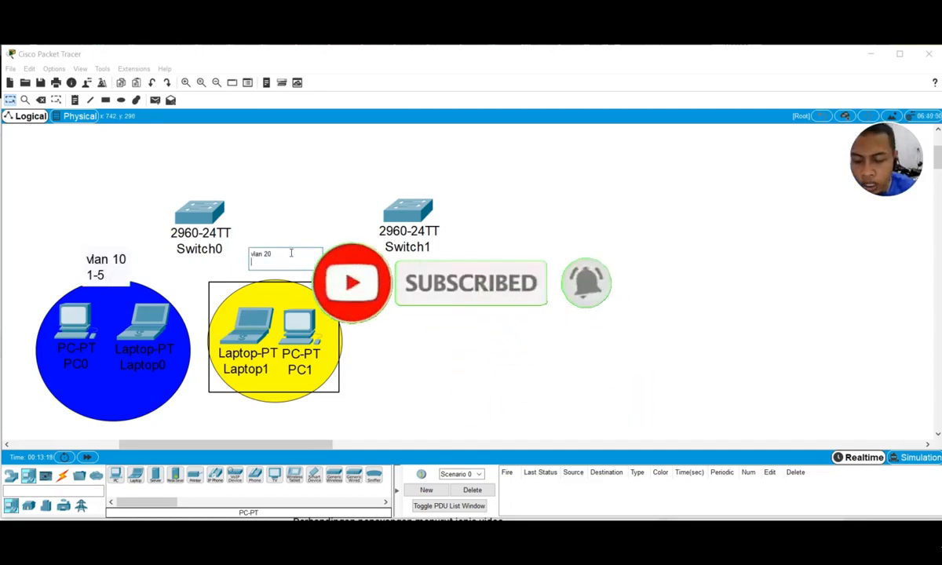
text(6-10)
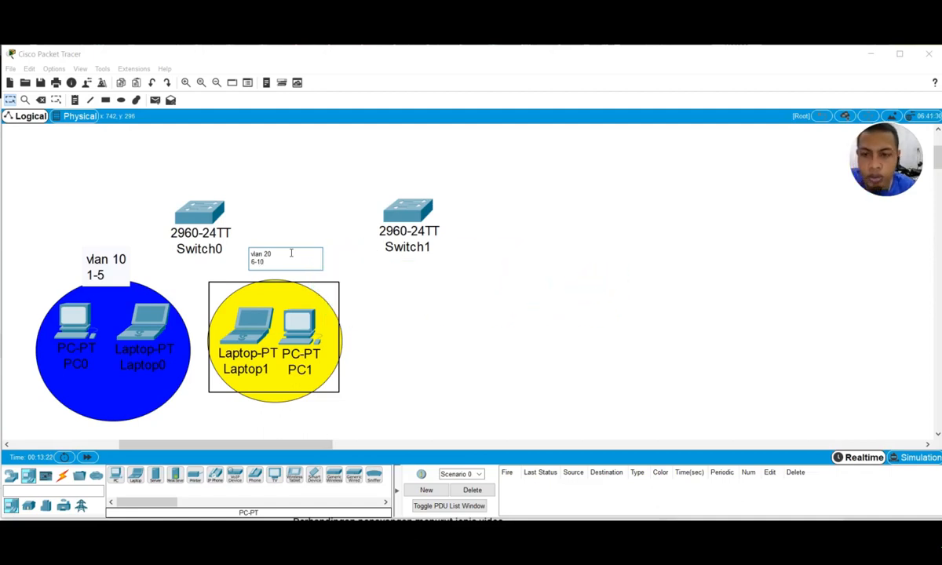
click(160, 145)
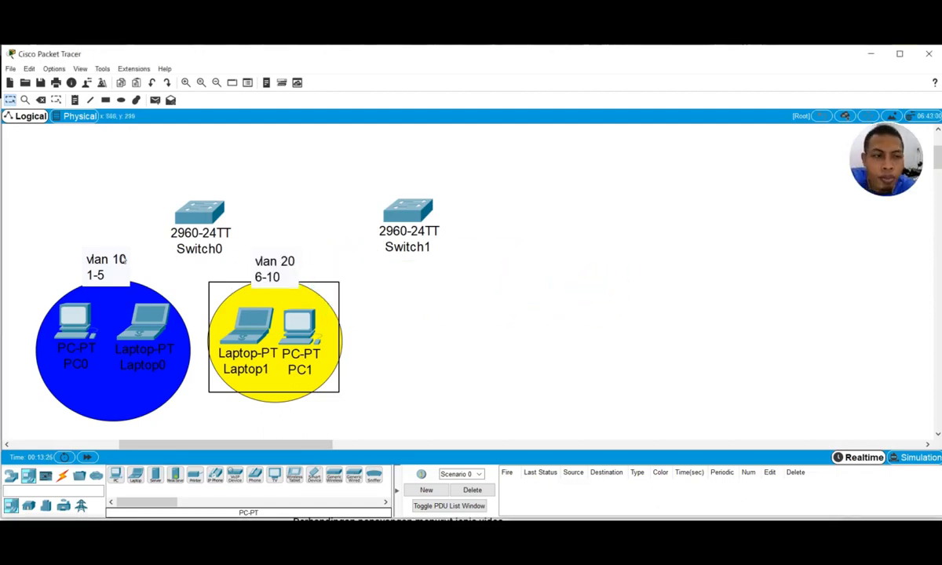
- Connect PC0's FastEthernet0 port to Switch0's FastEthernet0/1 with a copper straight-through cable
click(63, 476)
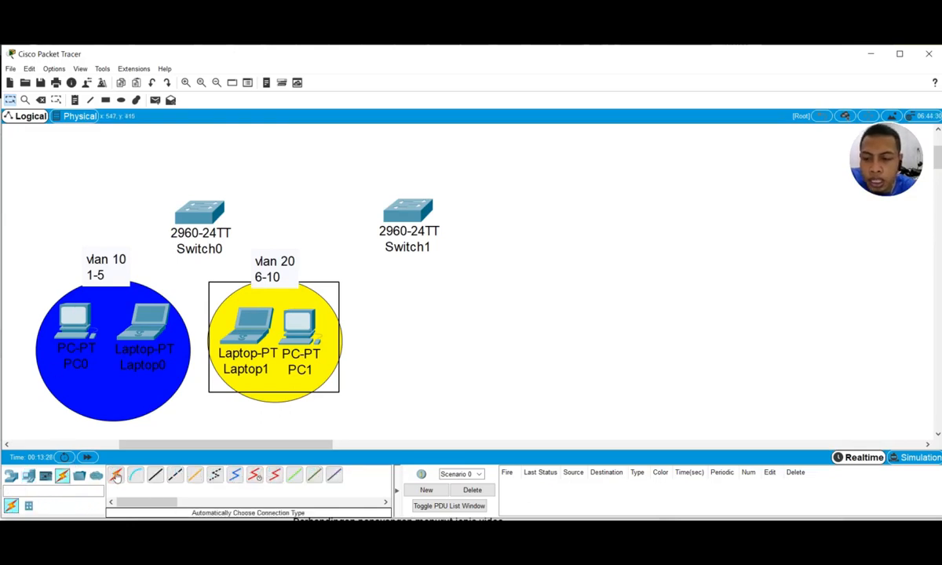
click(155, 475)
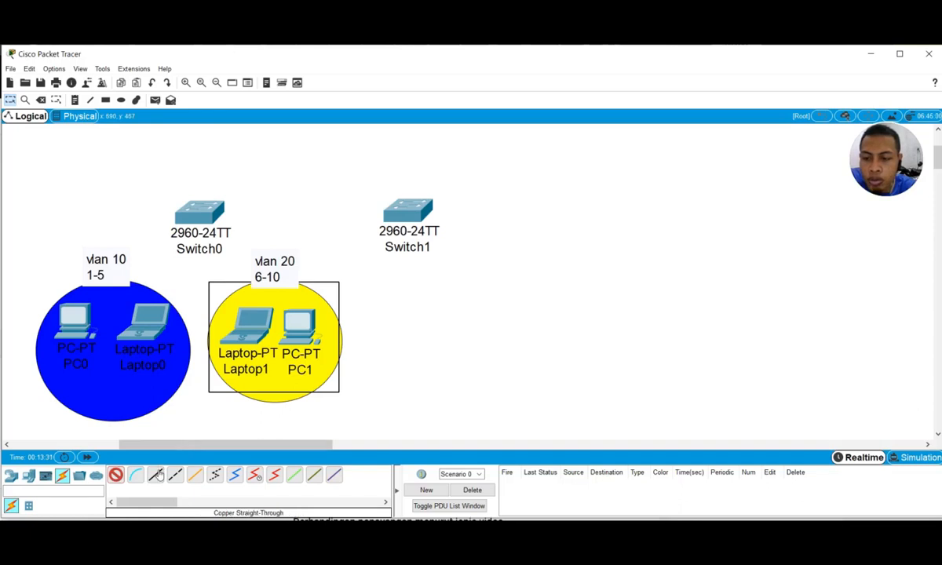
click(76, 316)
click(123, 358)
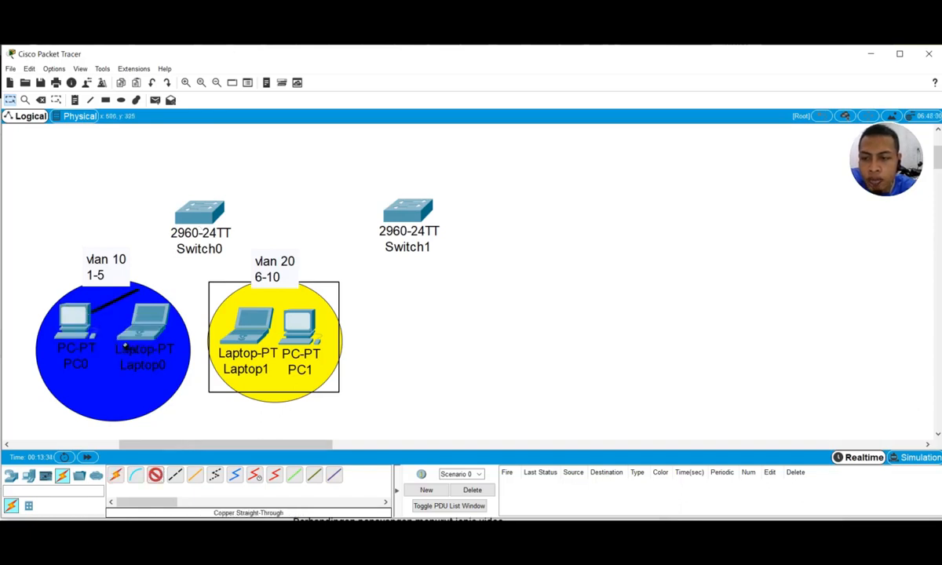
click(201, 208)
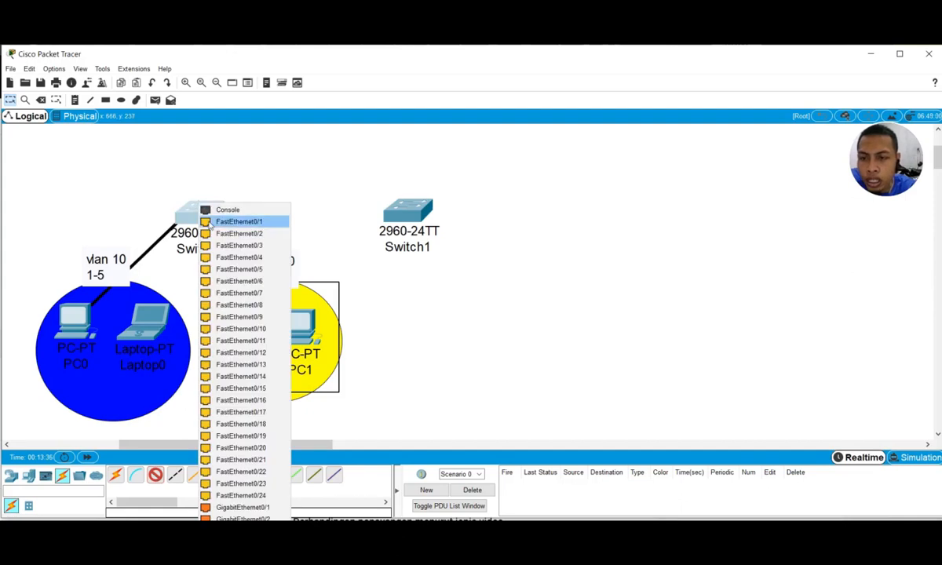
click(238, 221)
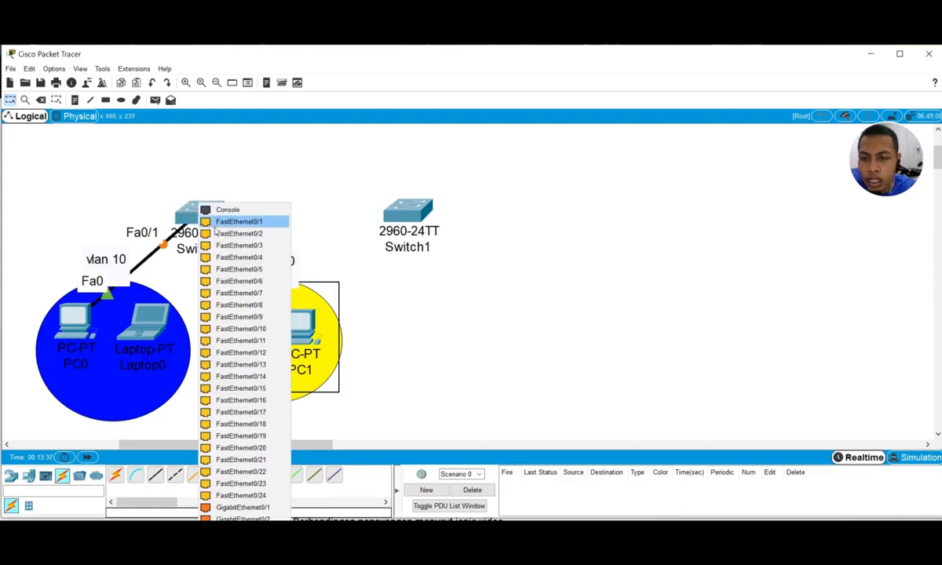
- Connect Laptop0's FastEthernet0 port to Switch0's FastEthernet0/2 with a copper straight-through cable
click(155, 475)
click(135, 328)
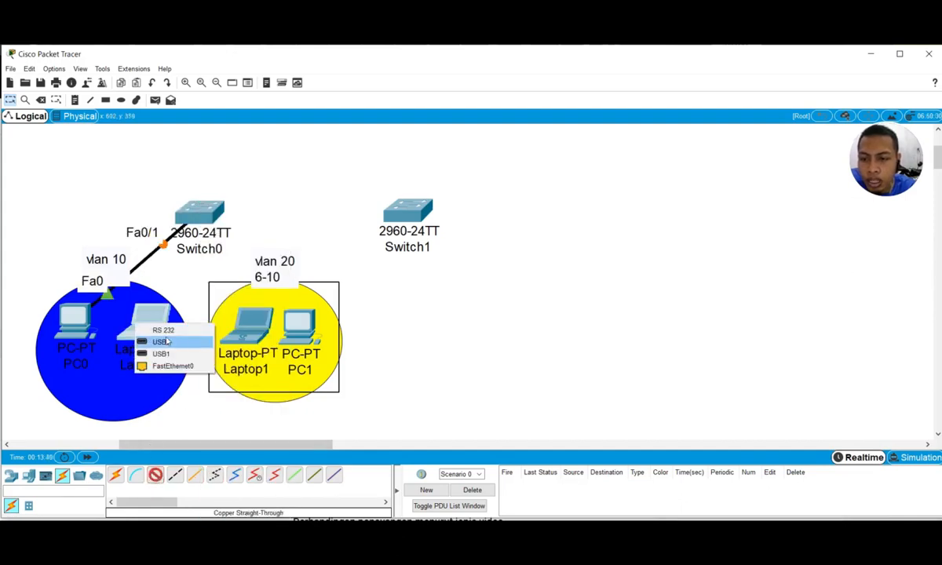
click(162, 344)
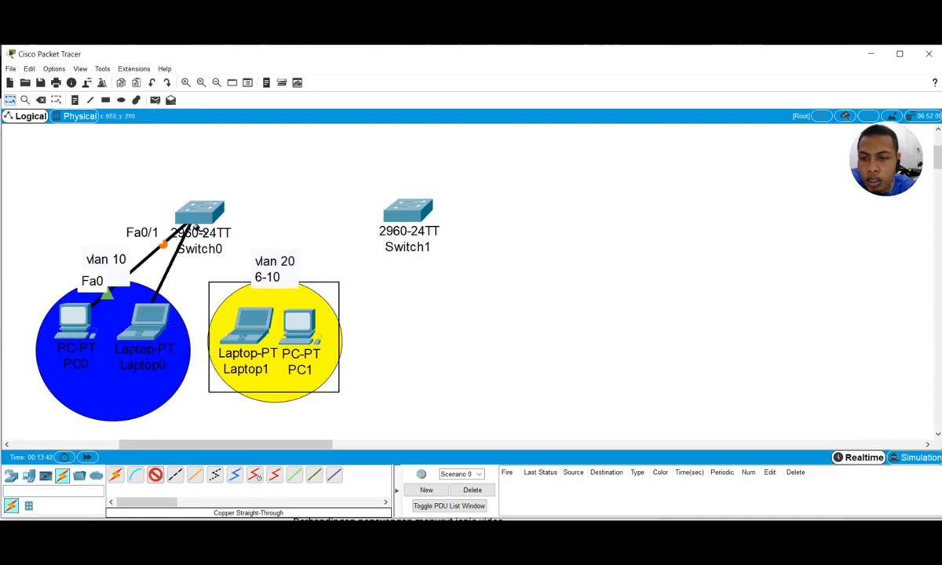
click(198, 214)
click(242, 238)
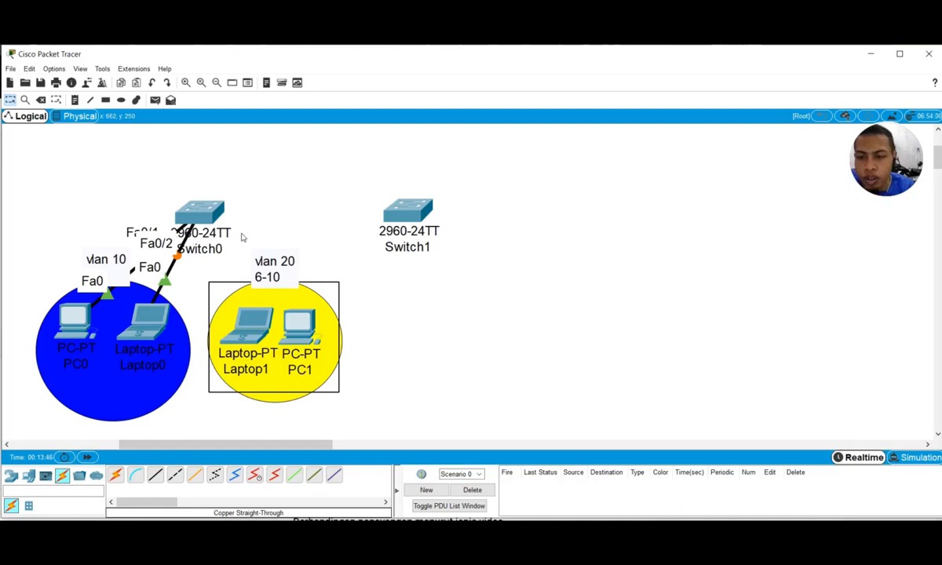
- Connect Switch0's FastEthernet0/6 port to Laptop1's FastEthernet0 with a copper straight-through cable
click(156, 478)
click(203, 212)
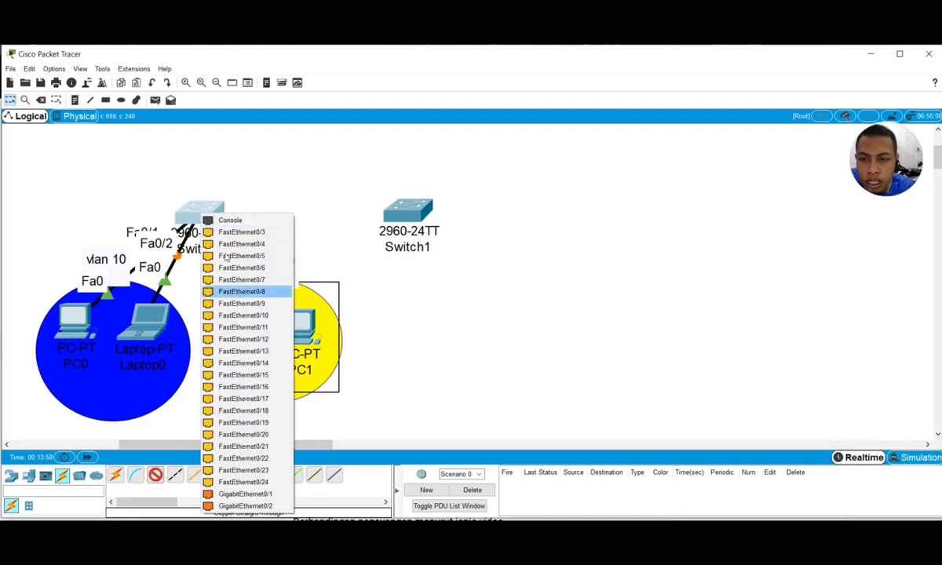
click(265, 269)
click(247, 325)
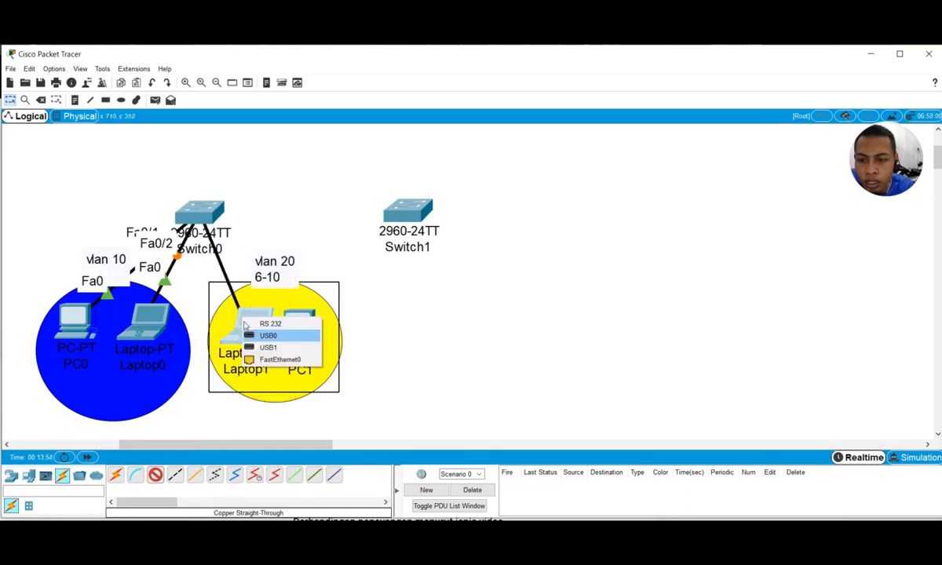
click(268, 359)
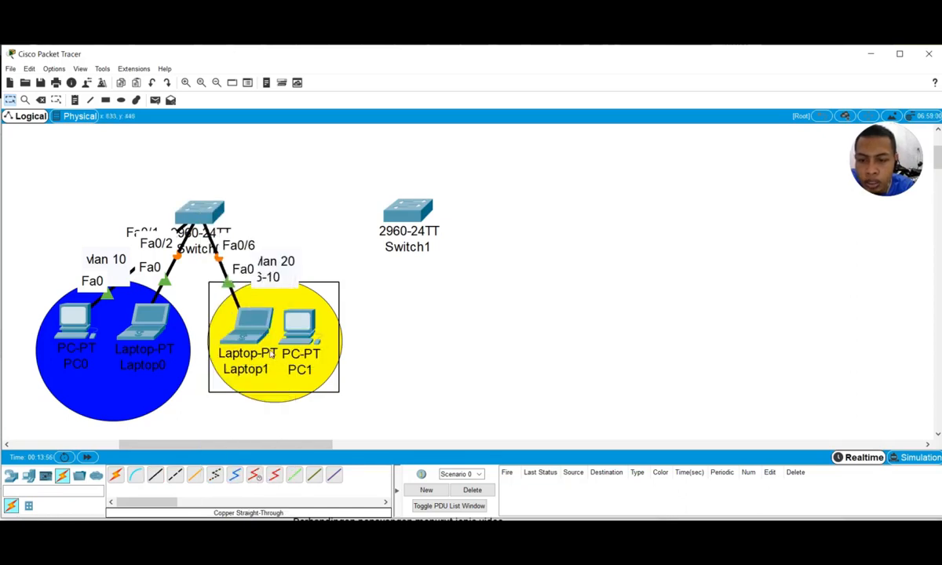
- Connect Switch0's FastEthernet0/7 port to PC1's FastEthernet0 with a copper straight-through cable
click(155, 475)
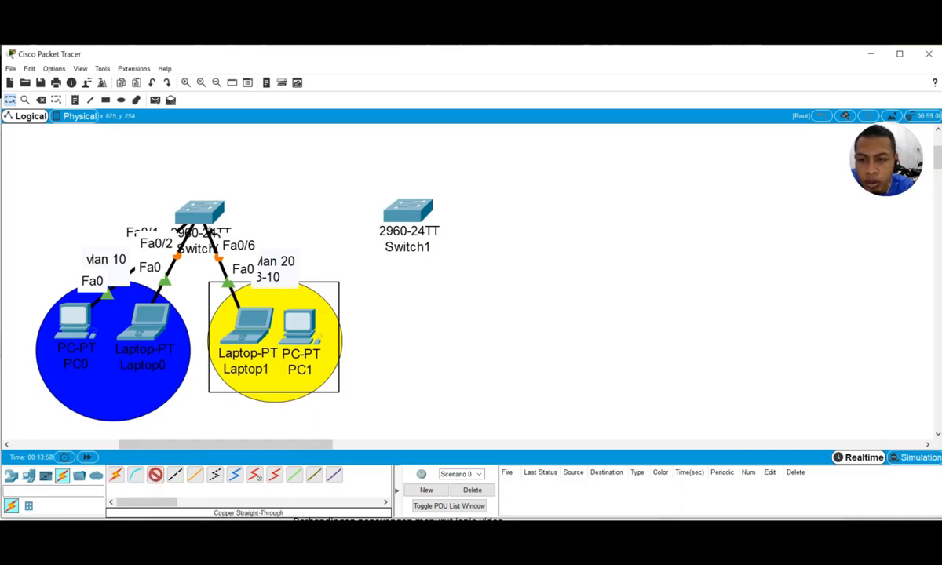
click(207, 214)
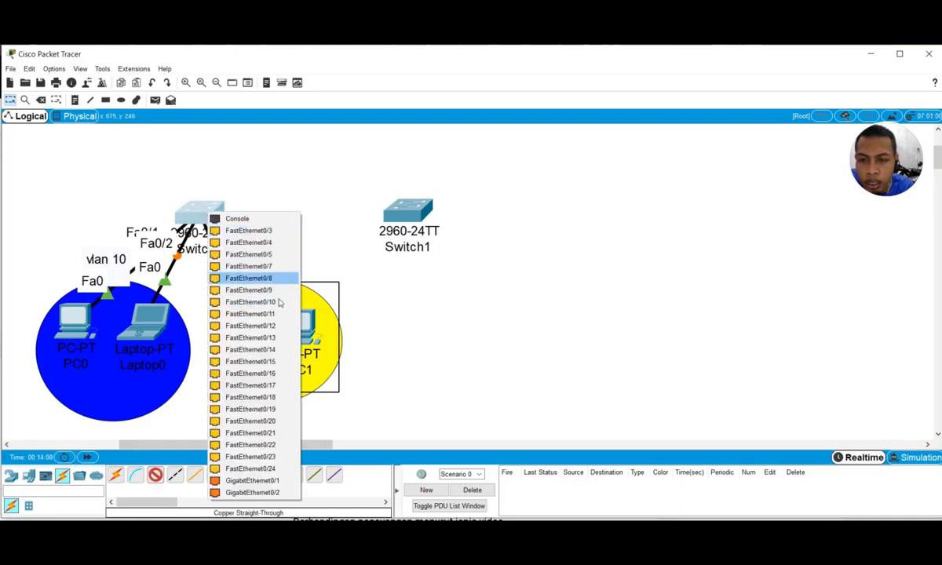
click(250, 266)
click(304, 335)
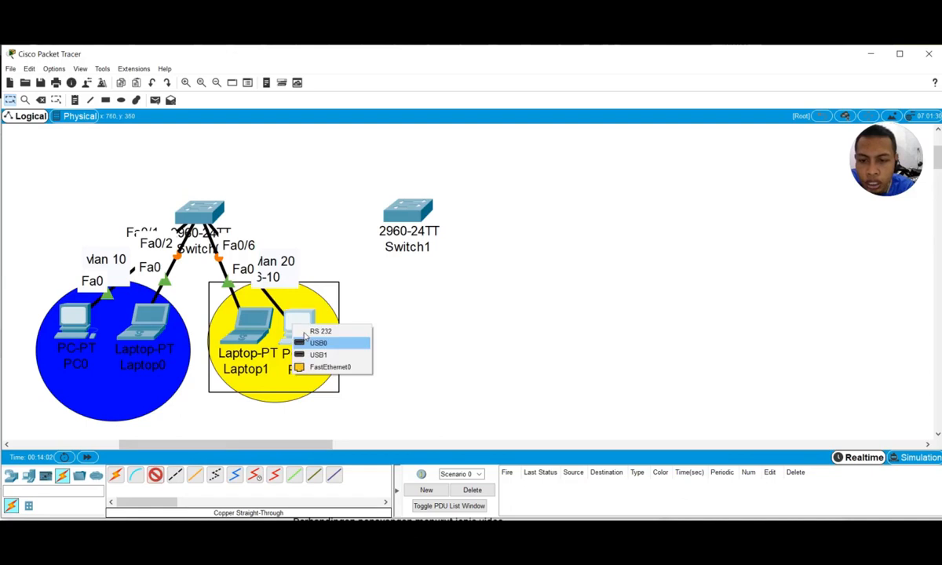
click(329, 367)
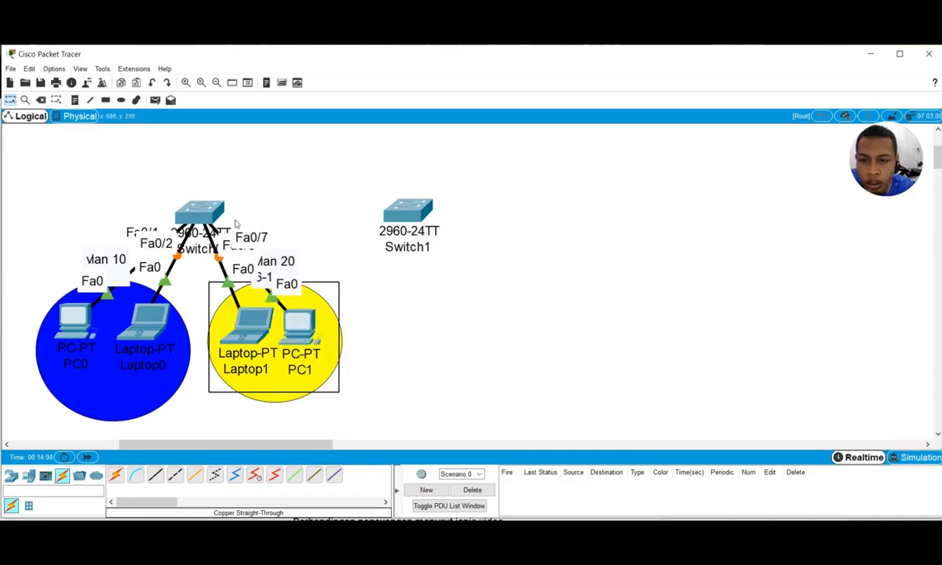
- Move Switch0 higher above the two VLAN groups and fast-forward the simulation time
drag(192, 217, 186, 168)
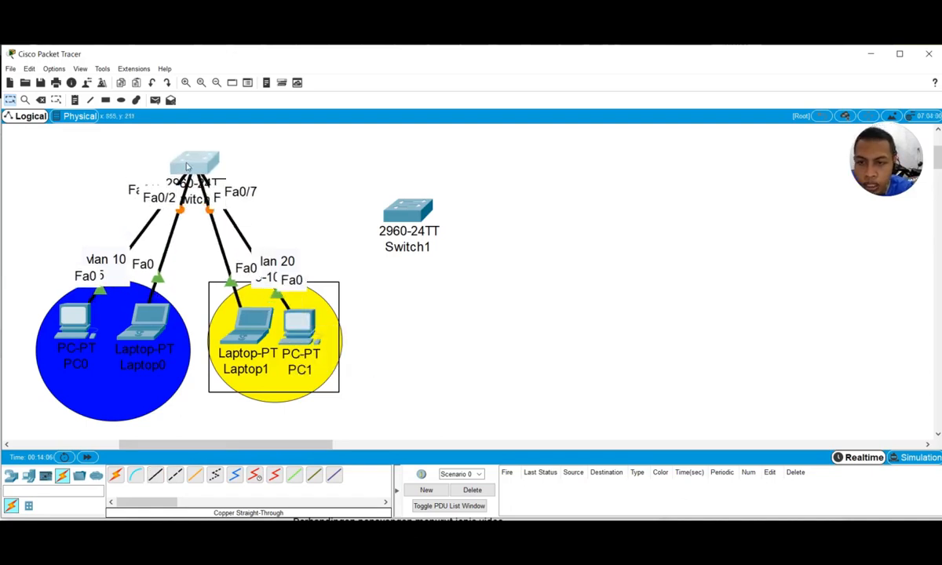
click(87, 457)
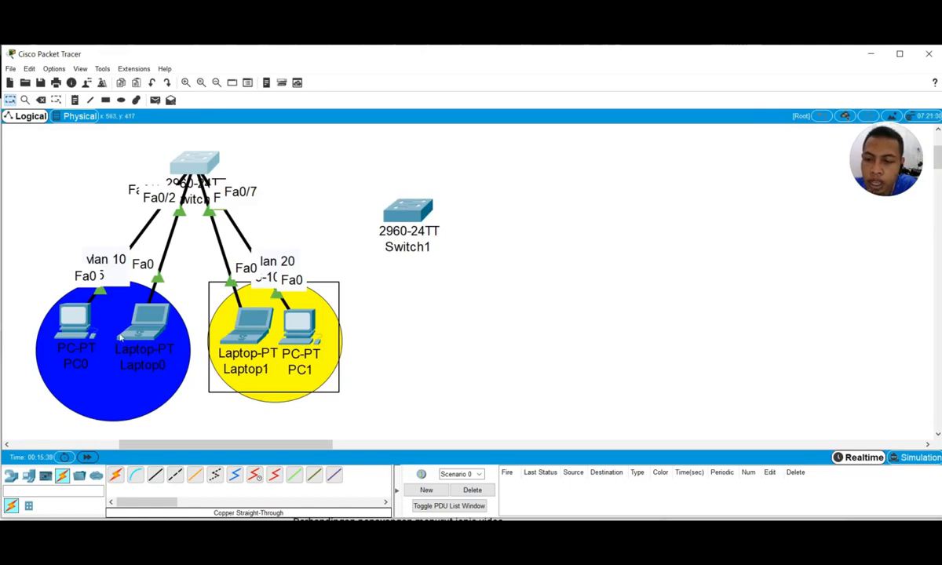
- Add a text note with the network address 10.10.10.0/24 at the lower edge of the blue ellipse
click(74, 100)
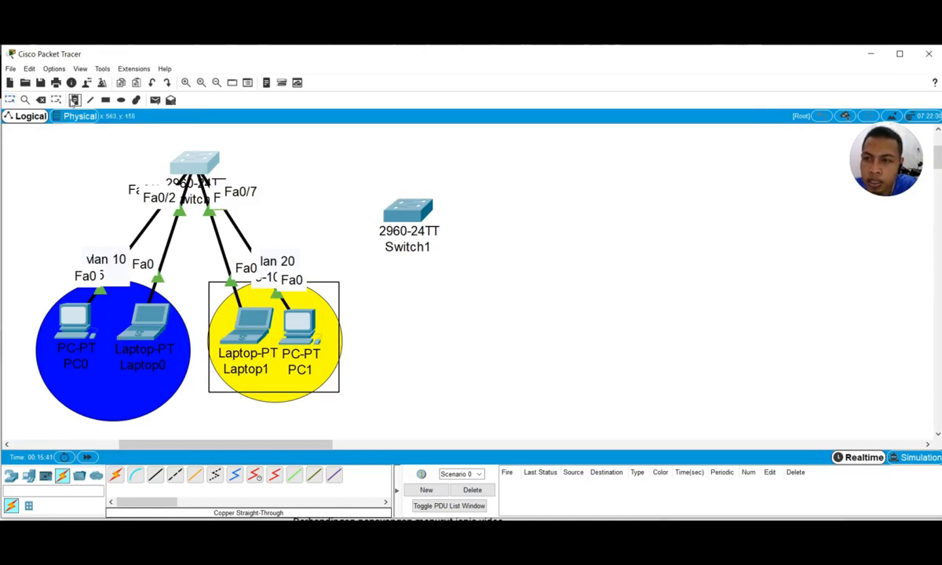
click(62, 411)
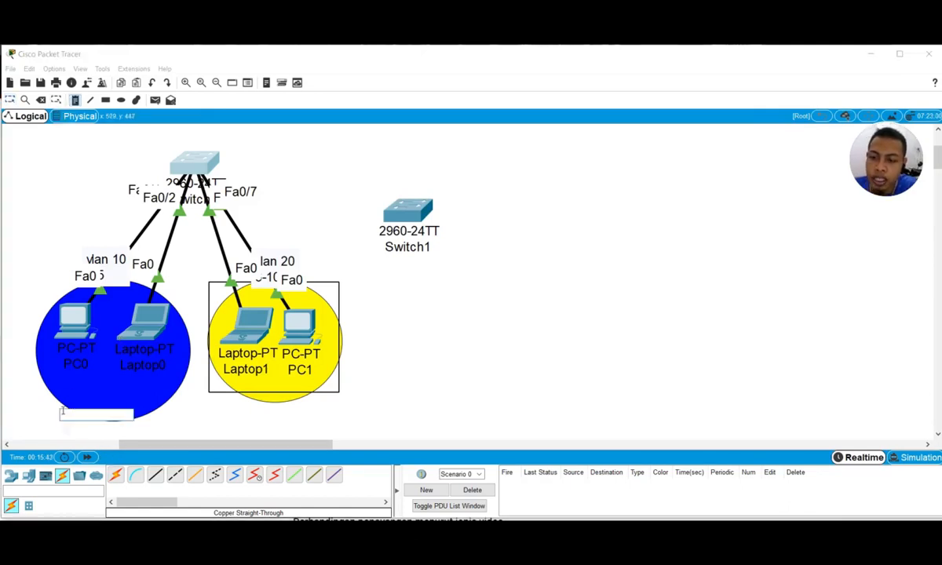
text(10.10.10.0/24)
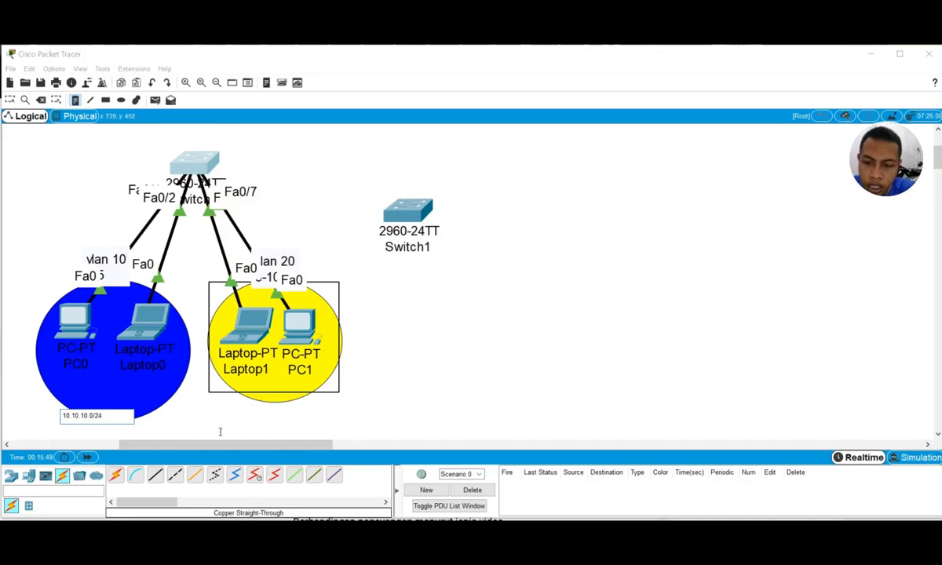
- Add the network address note 20.20.20.0/24 below the yellow ellipse and spread PC1 and Laptop1 apart inside it
click(258, 399)
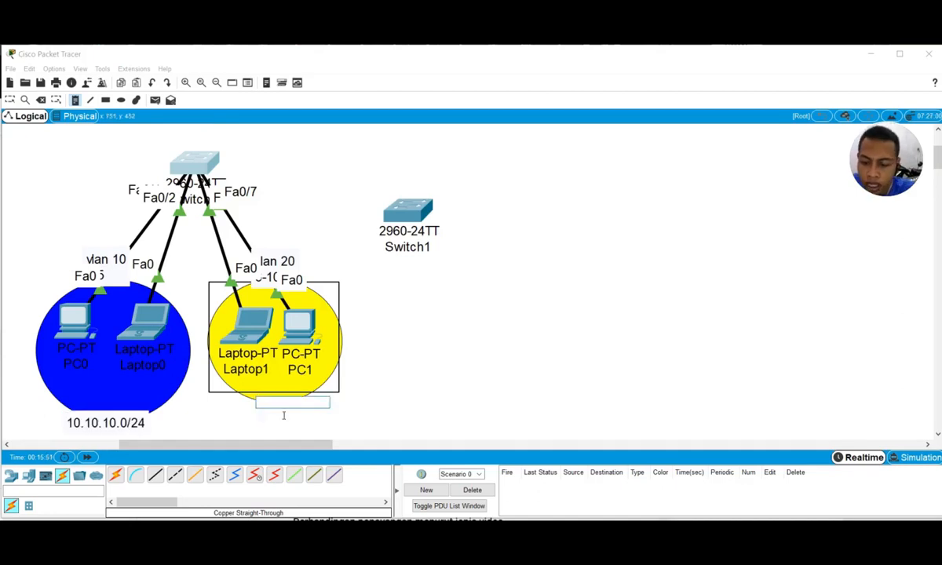
text(20.20.20.0/24)
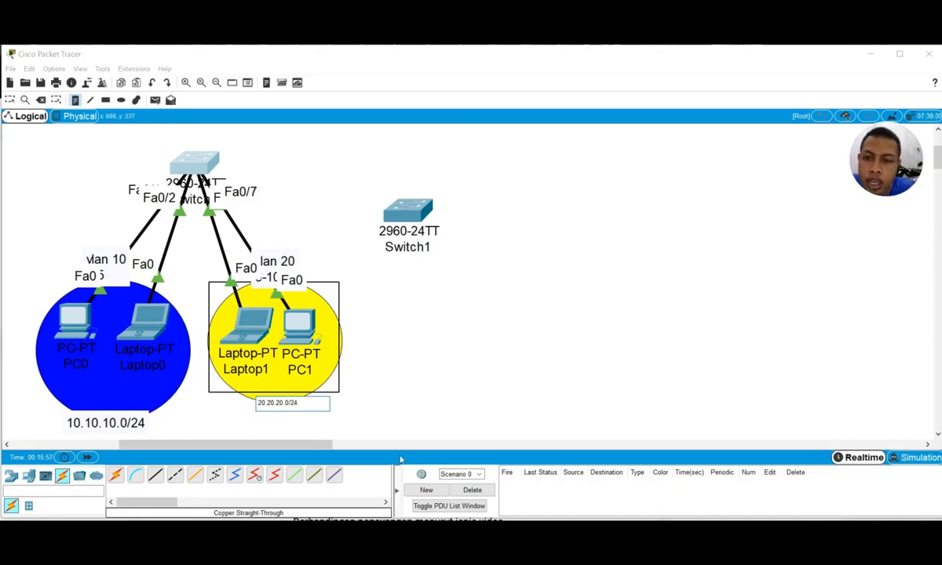
click(10, 99)
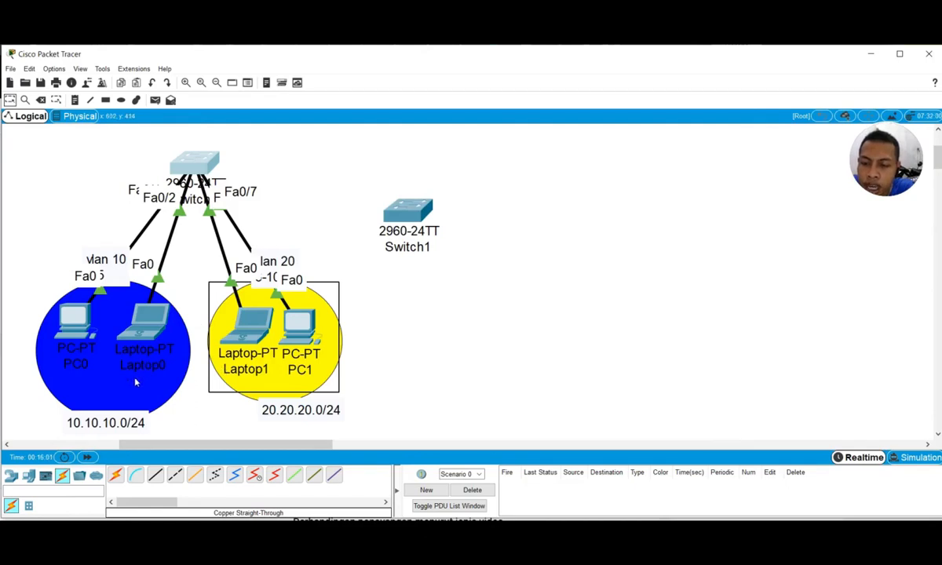
drag(299, 336, 310, 332)
drag(245, 327, 283, 344)
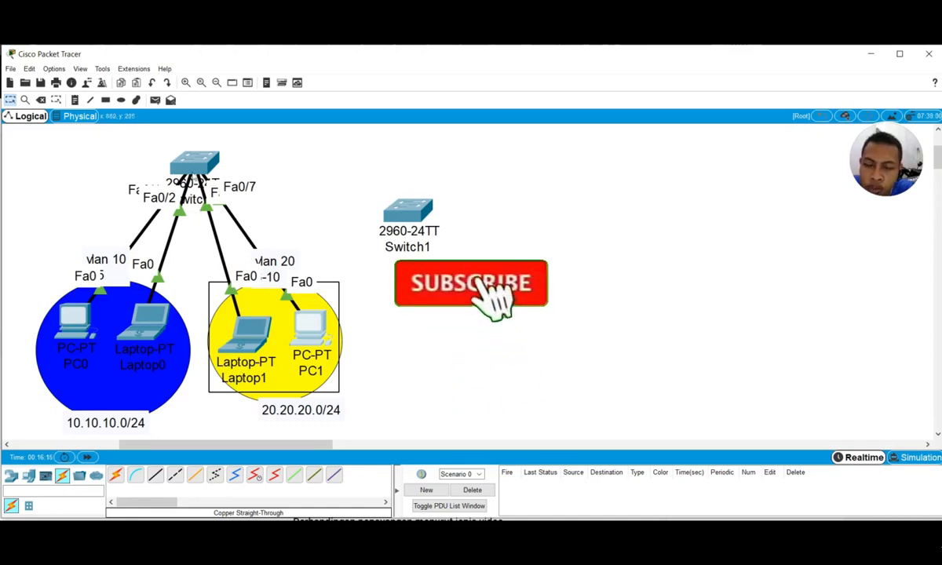
- Bring up Switch0's command line and enter privileged mode with en, followed by global configuration mode with conf t
mouse_move(196, 175)
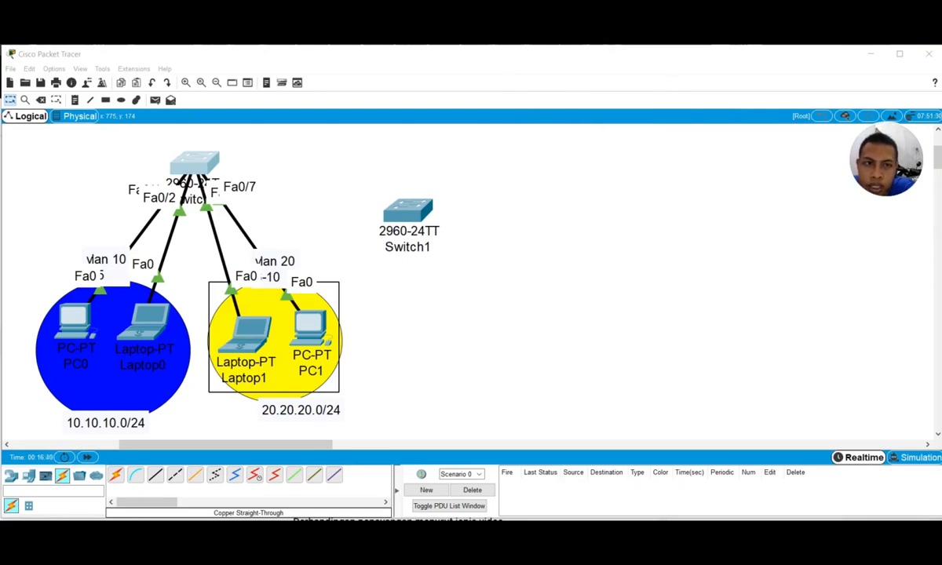
click(680, 49)
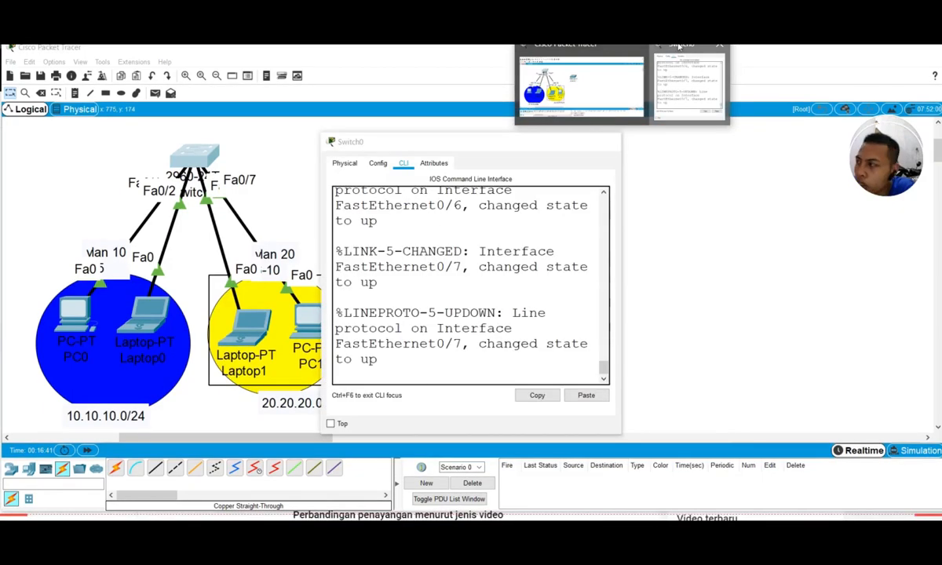
click(682, 84)
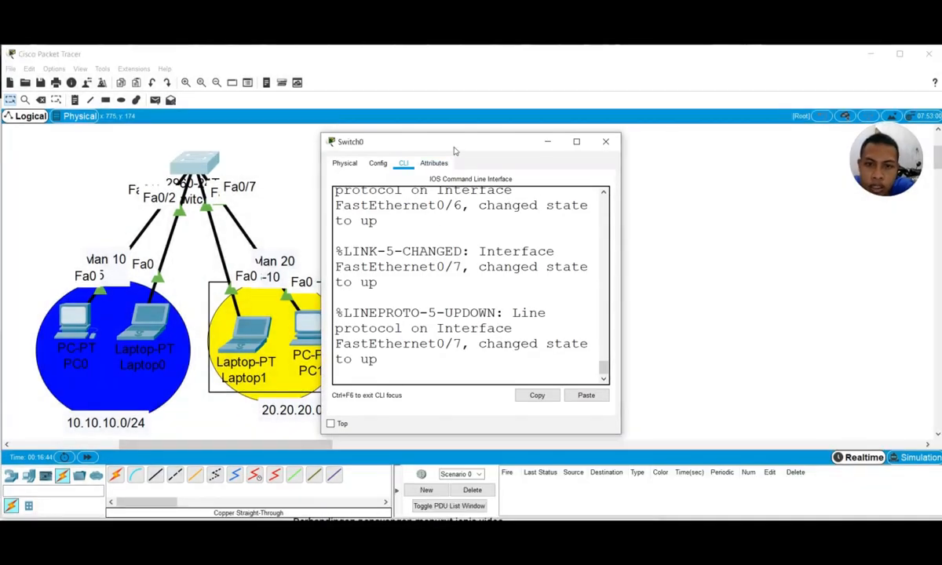
drag(454, 150, 434, 118)
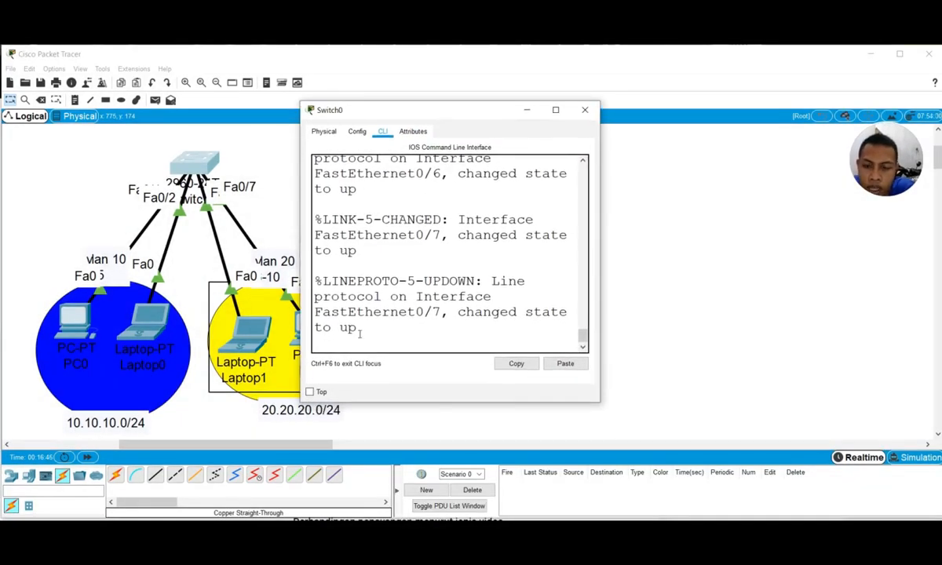
key(Return)
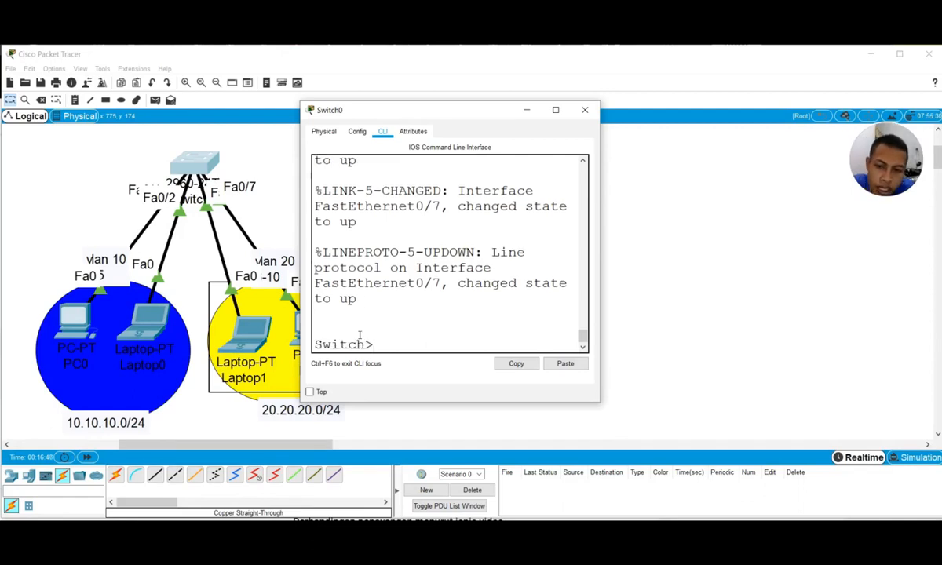
text(en)
key(Return)
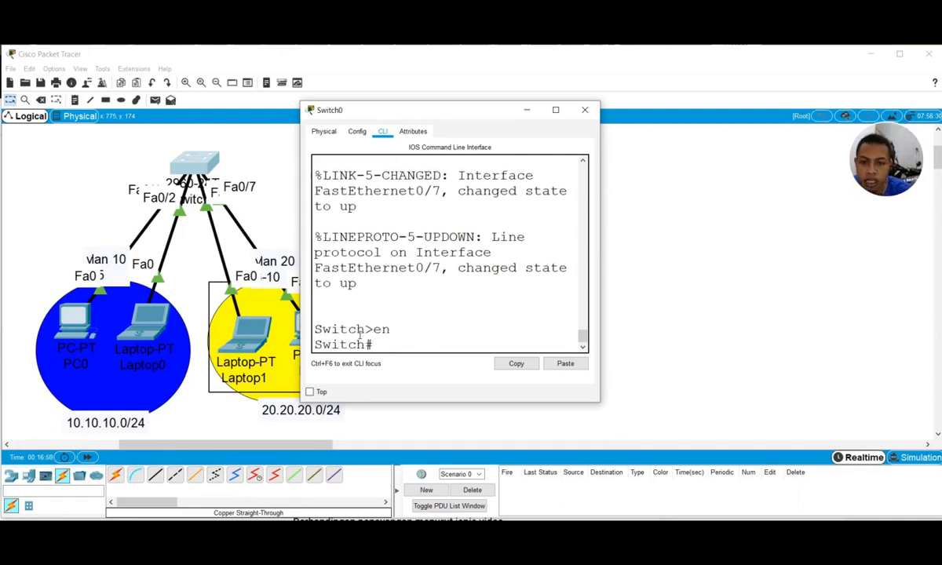
text(conf t)
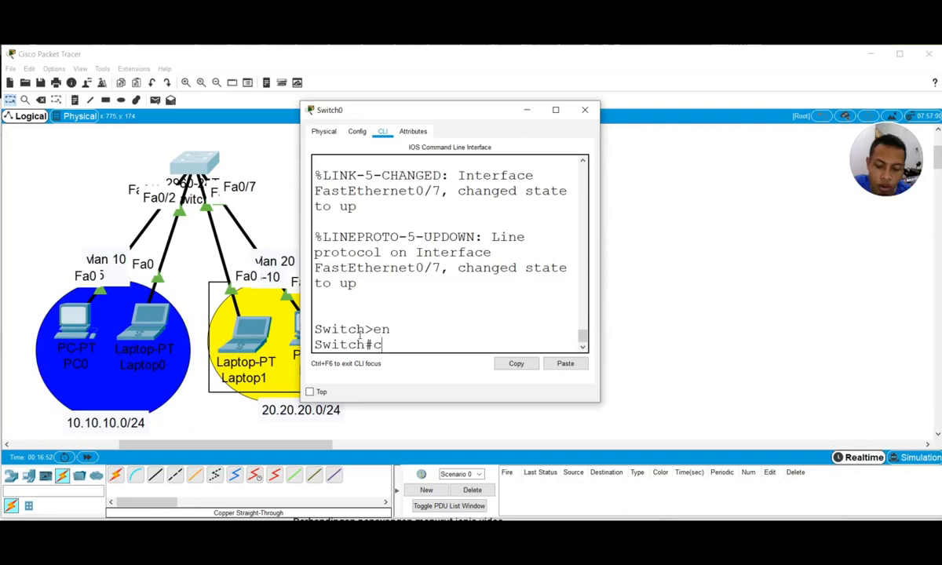
key(Return)
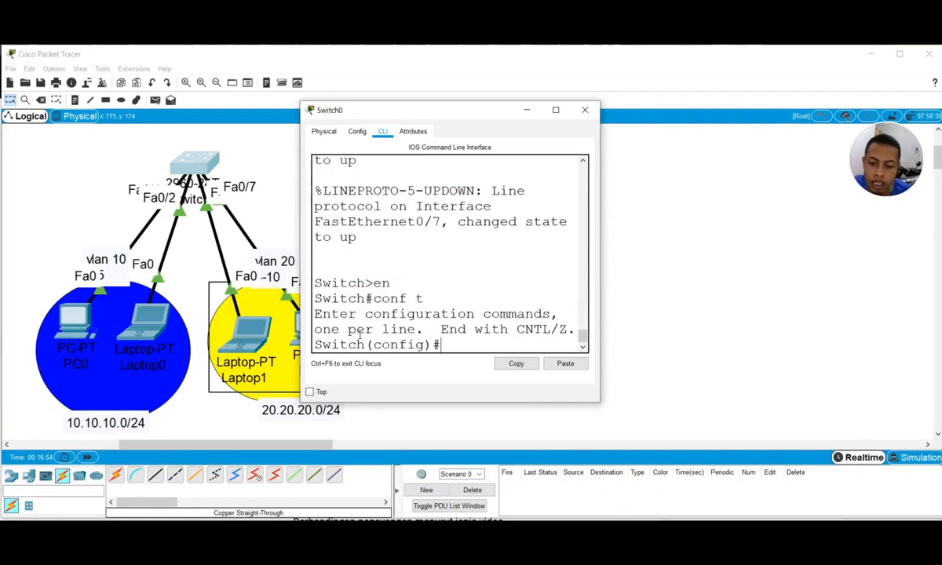
- Set Switch0's hostname to S1 in global configuration mode
text(hos)
key(Tab)
text(S)
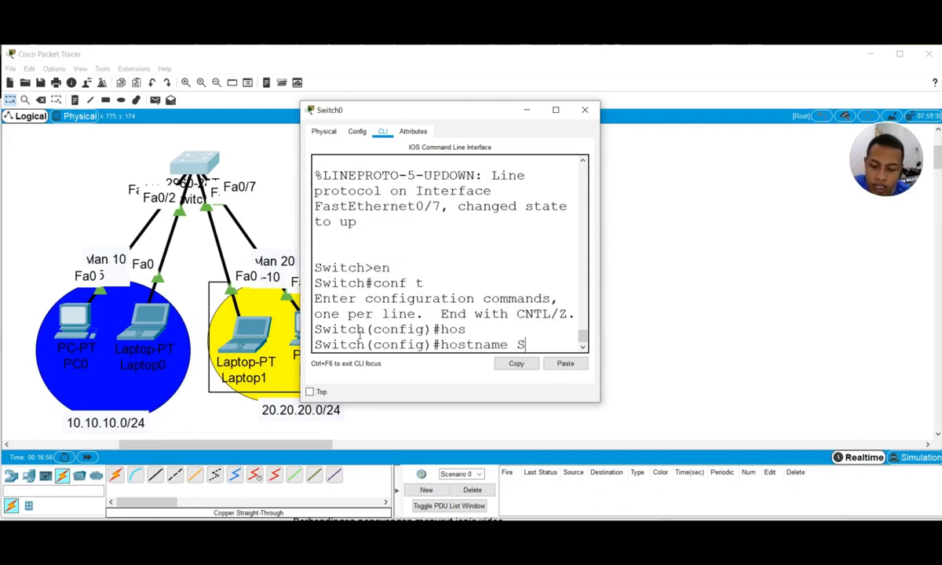
text(1)
key(Return)
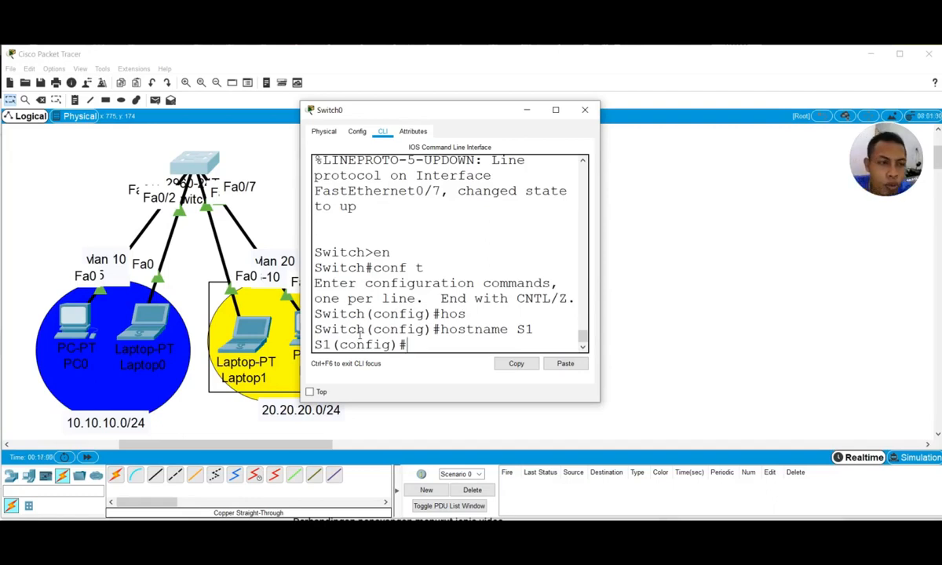
text(V)
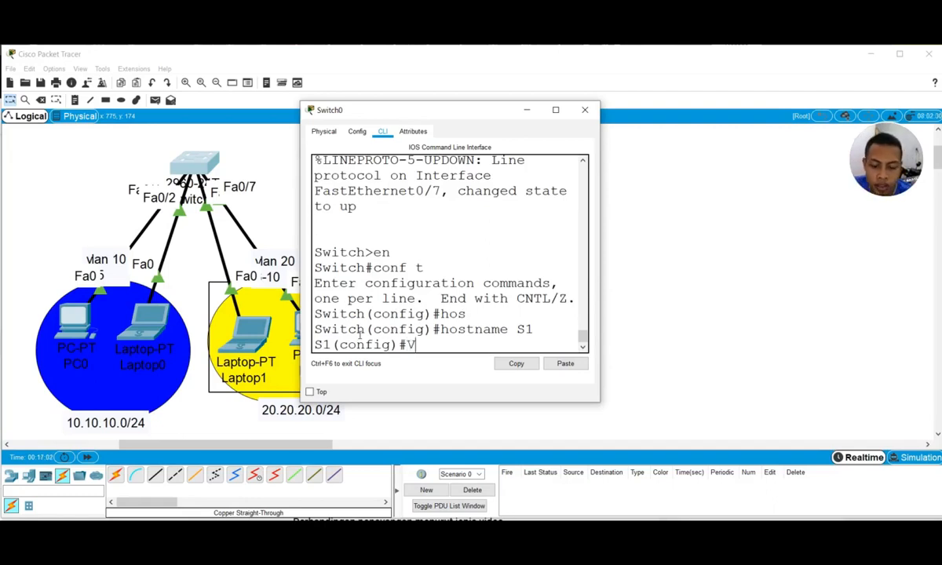
text(LAN)
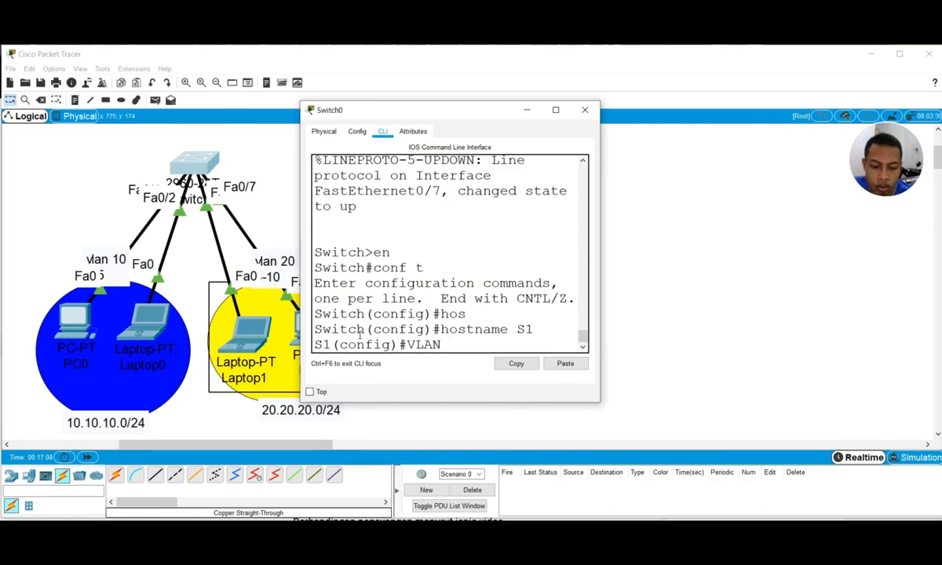
key(BackSpace)
key(BackSpace)
key(BackSpace)
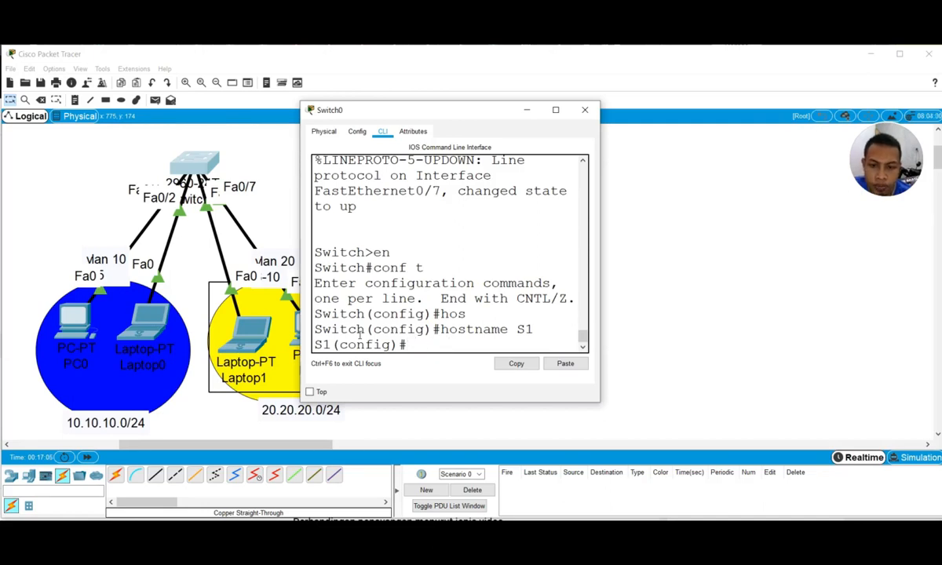
- Create VLAN 10 on S1 and name it kelas
text(vlan)
text(10)
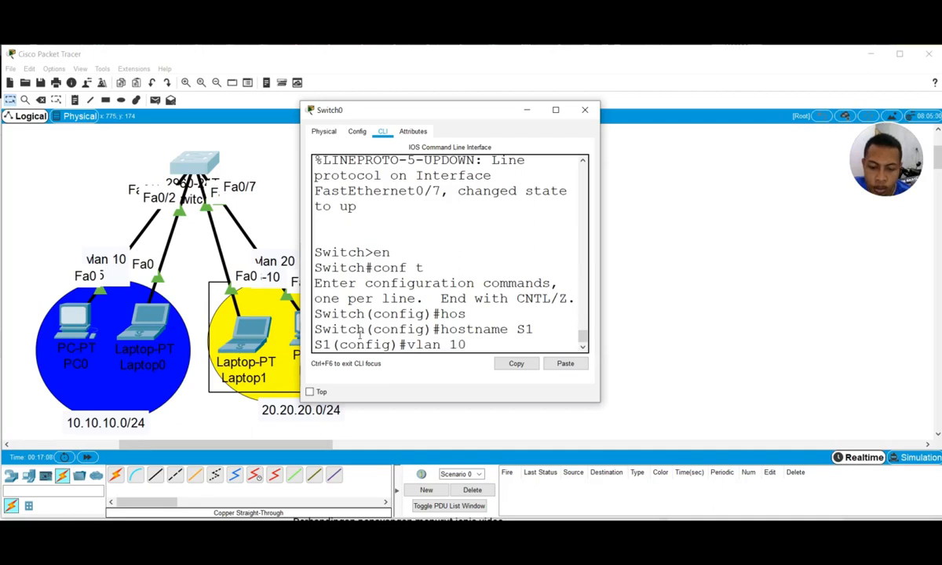
key(Return)
text(na)
key(Tab)
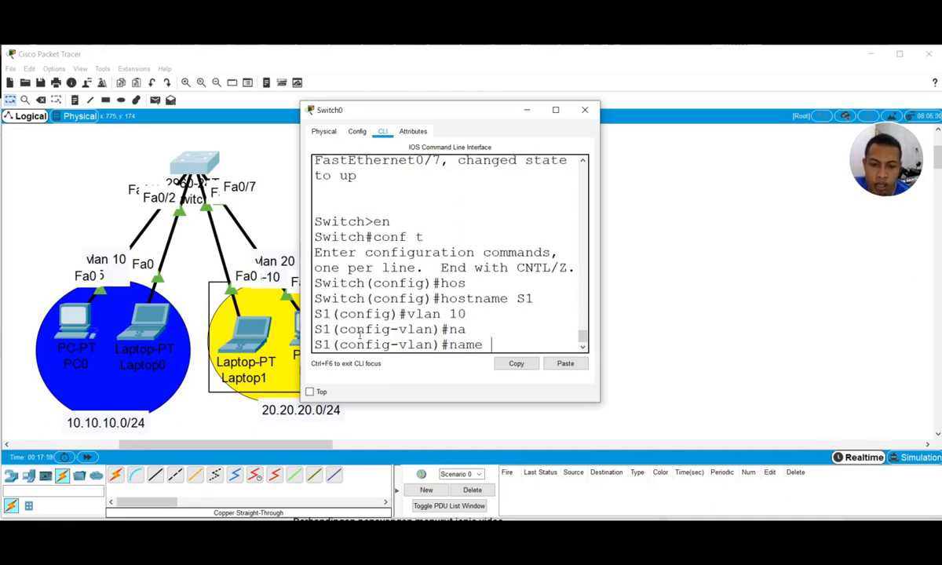
text(kelas)
key(Return)
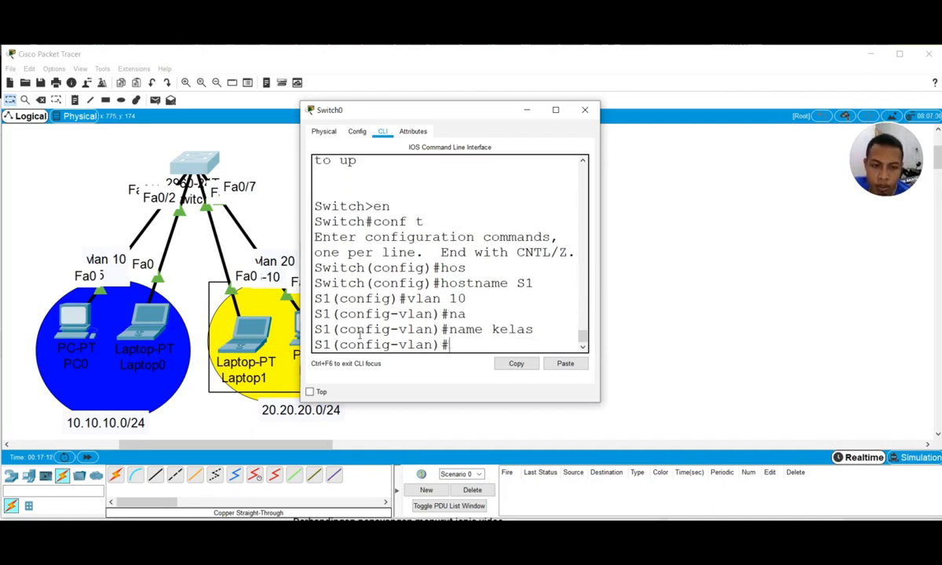
- Create VLAN 20 on S1 and name it kantor
text(vlan 20)
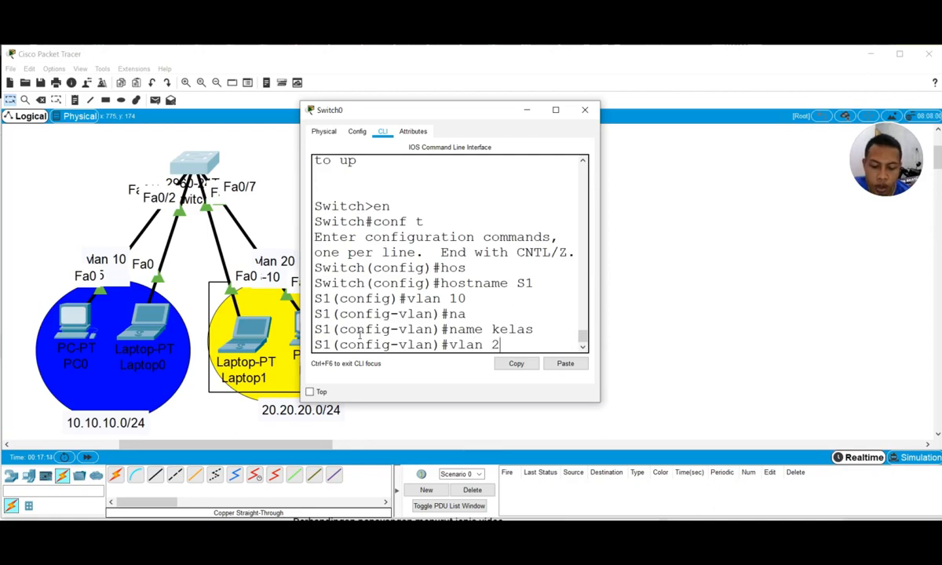
key(Return)
text(na)
key(Tab)
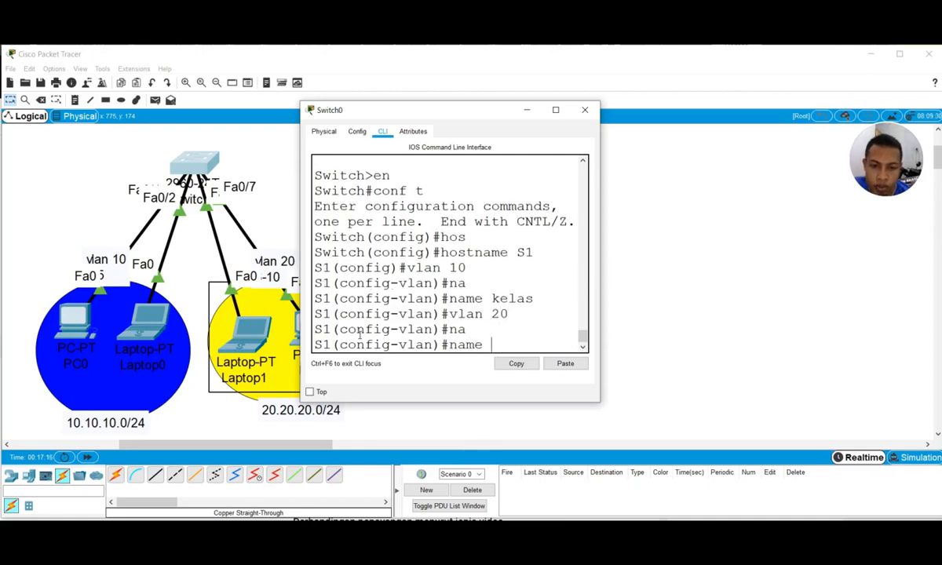
text(kant)
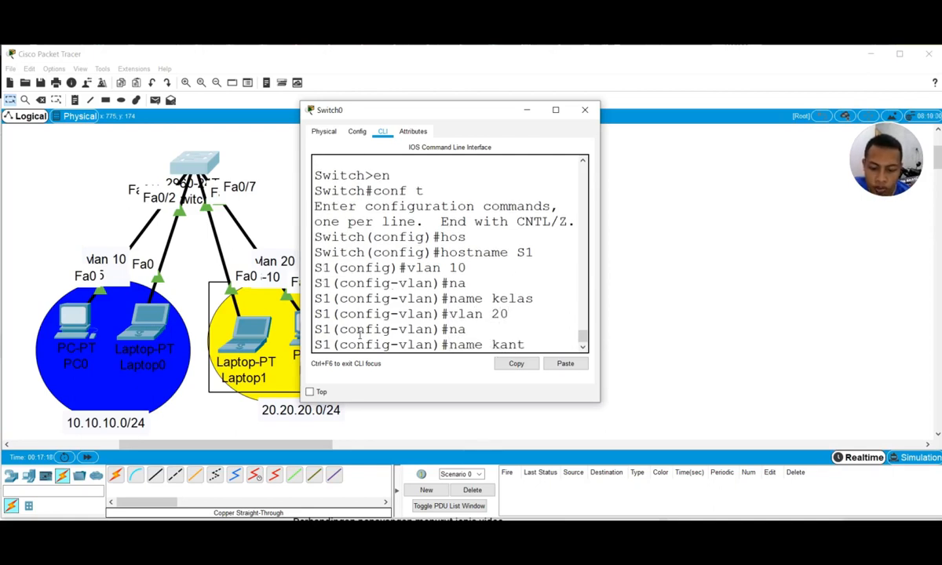
text(or)
key(Return)
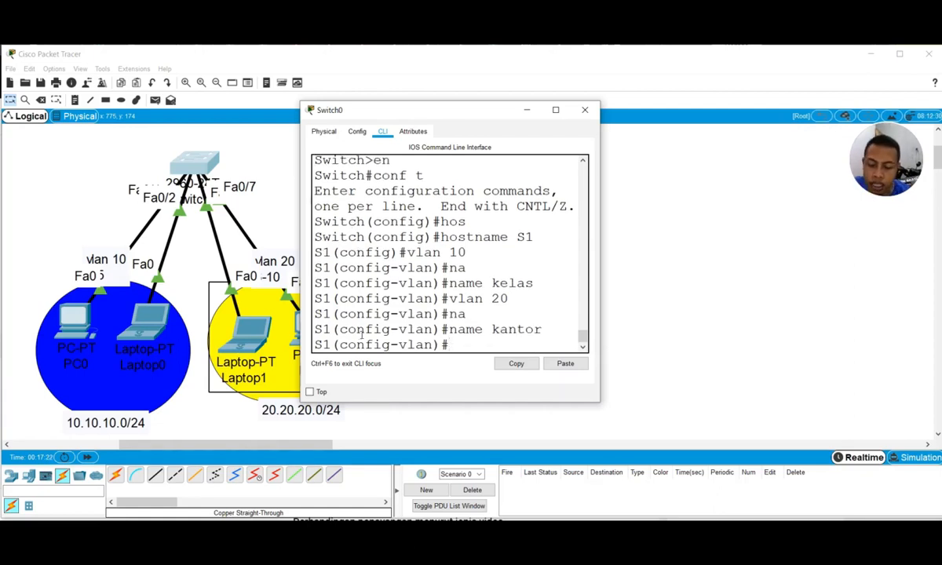
- Exit VLAN configuration on S1 and display its VLAN table with the command do sh vlan
text(ex)
key(Return)
text(do)
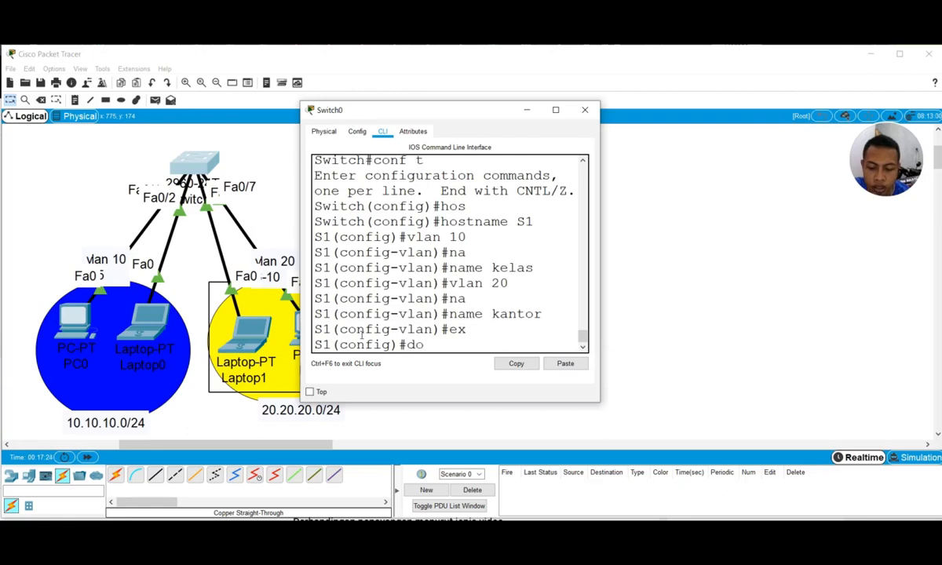
text( sh vlan)
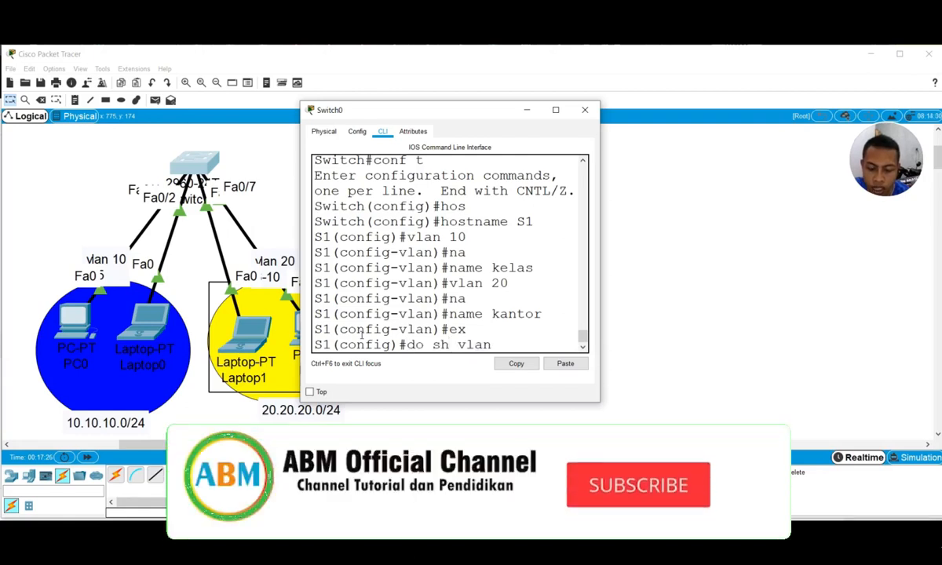
key(Return)
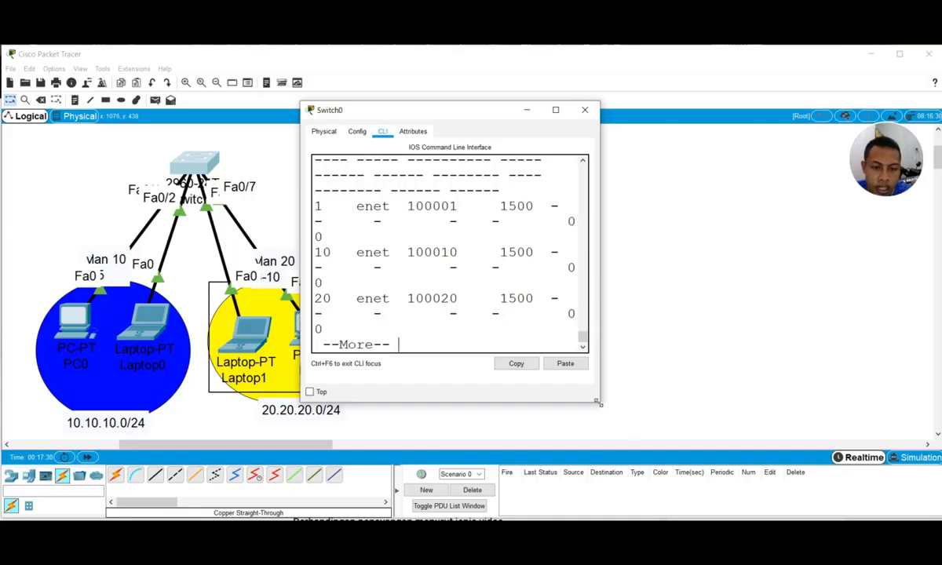
- Enlarge the Switch0 window and examine the default, kelas and kantor entries in the VLAN table with their port assignments
drag(597, 403, 793, 511)
scroll(561, 269, up, 3)
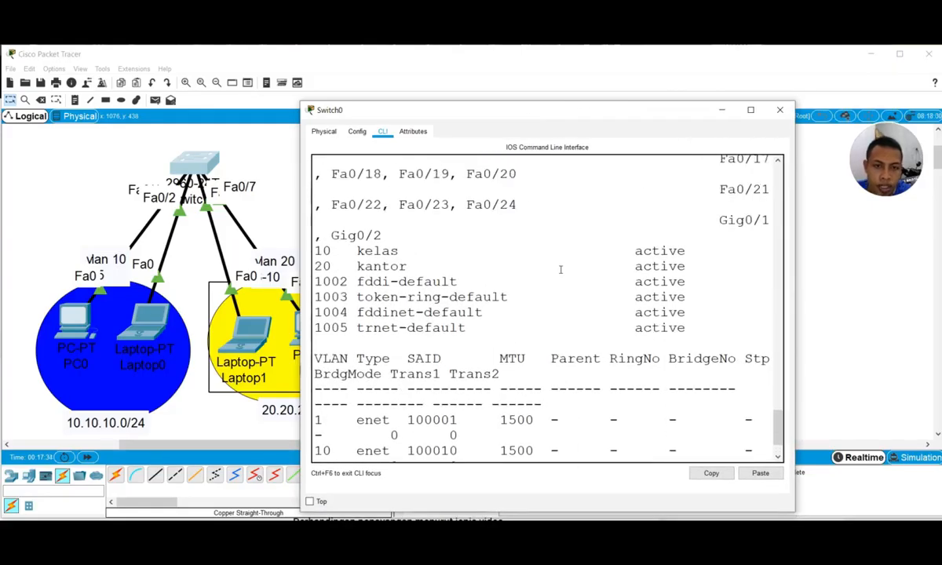
scroll(561, 269, up, 2)
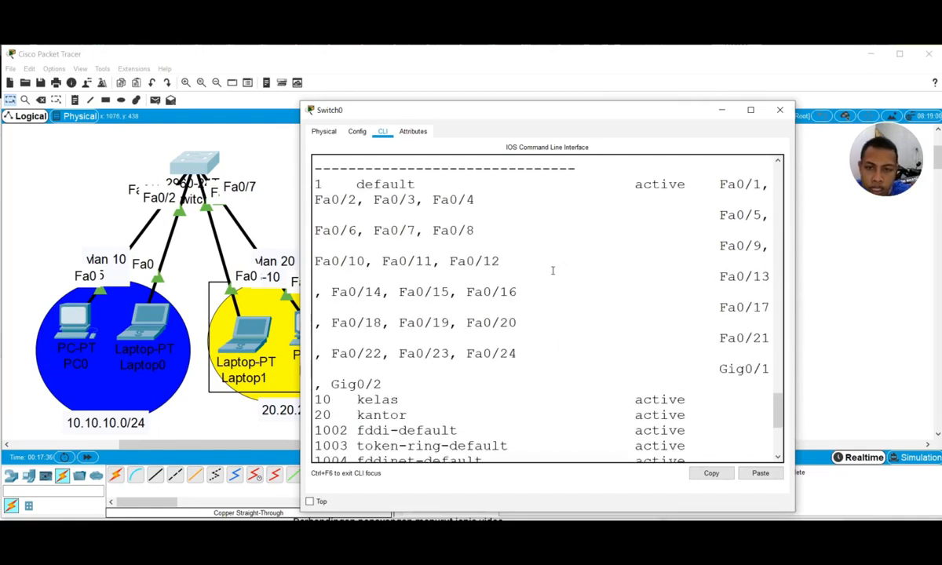
scroll(553, 269, up, 2)
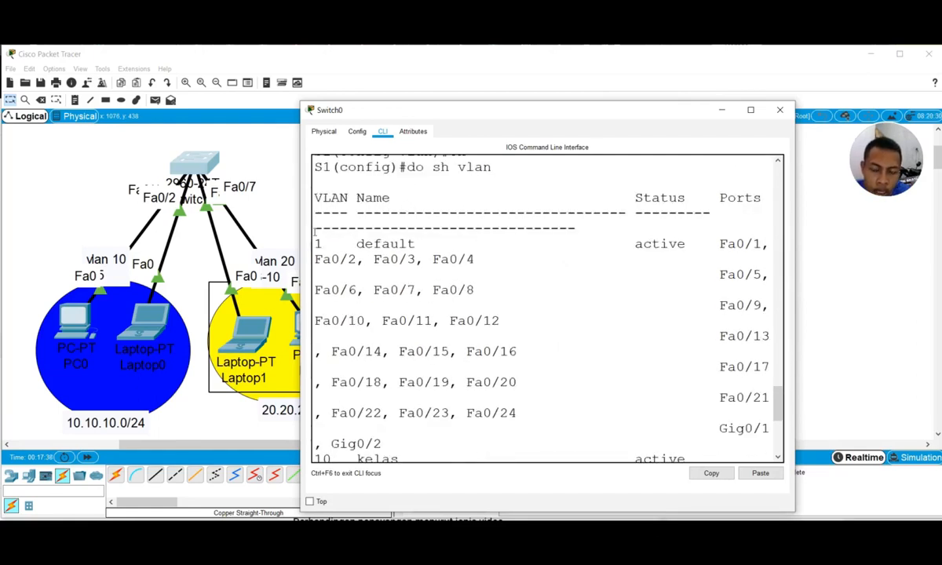
drag(328, 233, 311, 228)
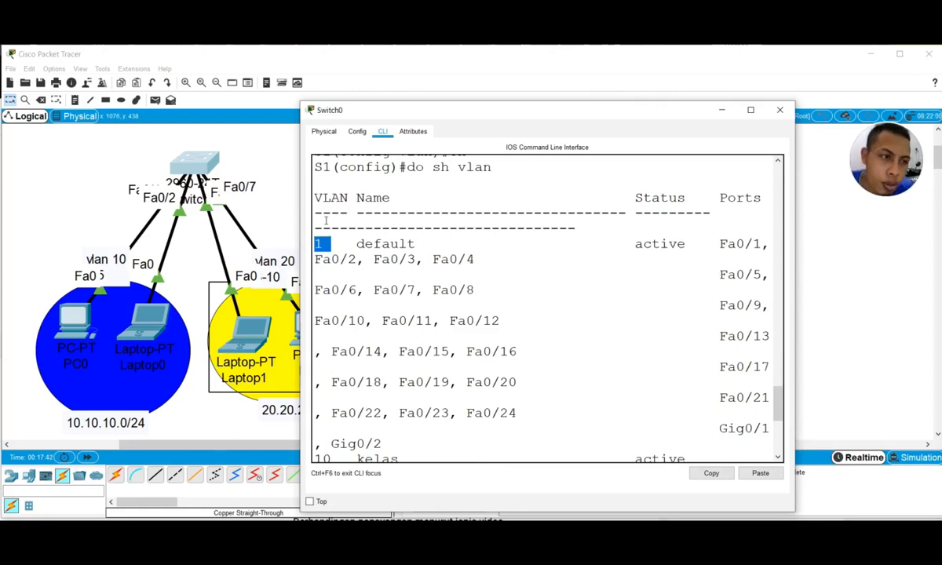
scroll(325, 221, down, 2)
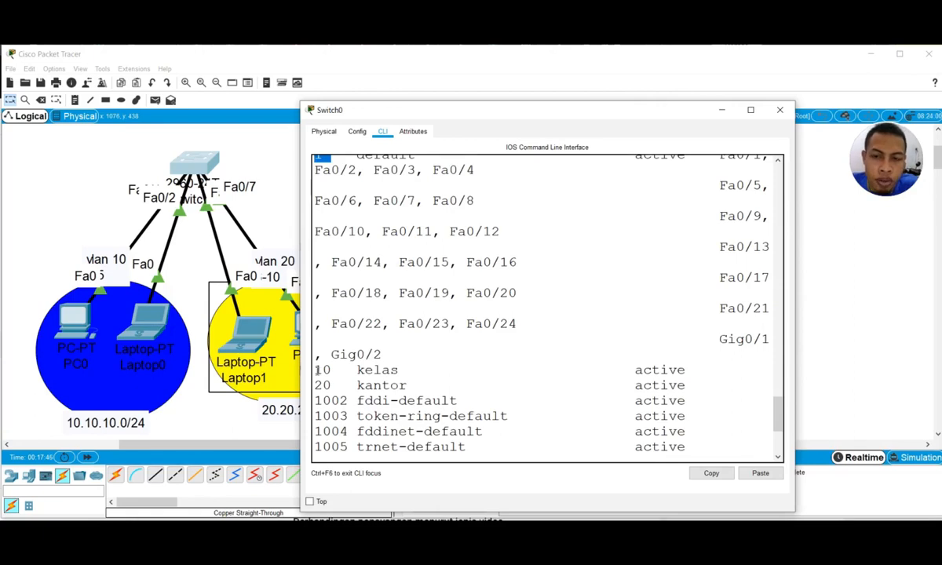
drag(317, 370, 482, 380)
drag(316, 385, 717, 386)
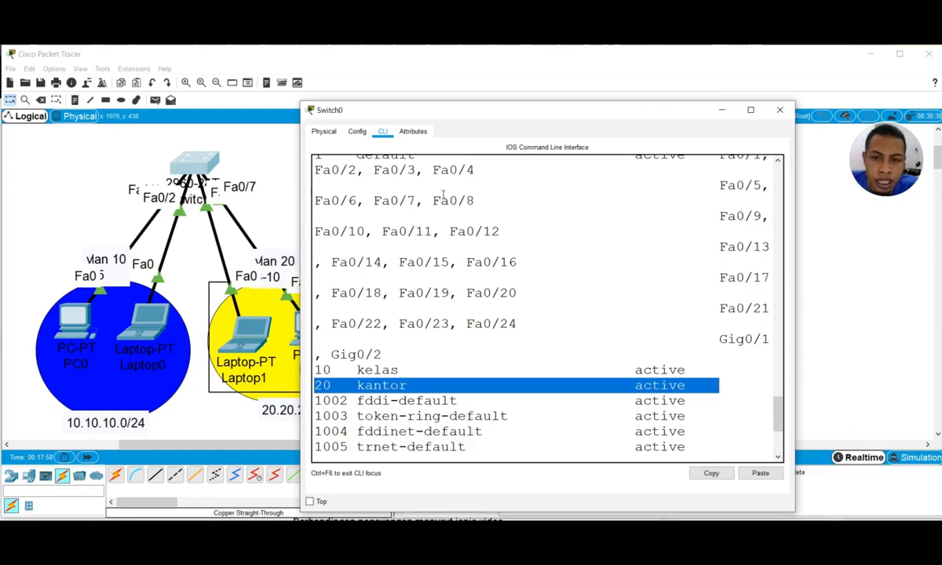
scroll(415, 192, up, 1)
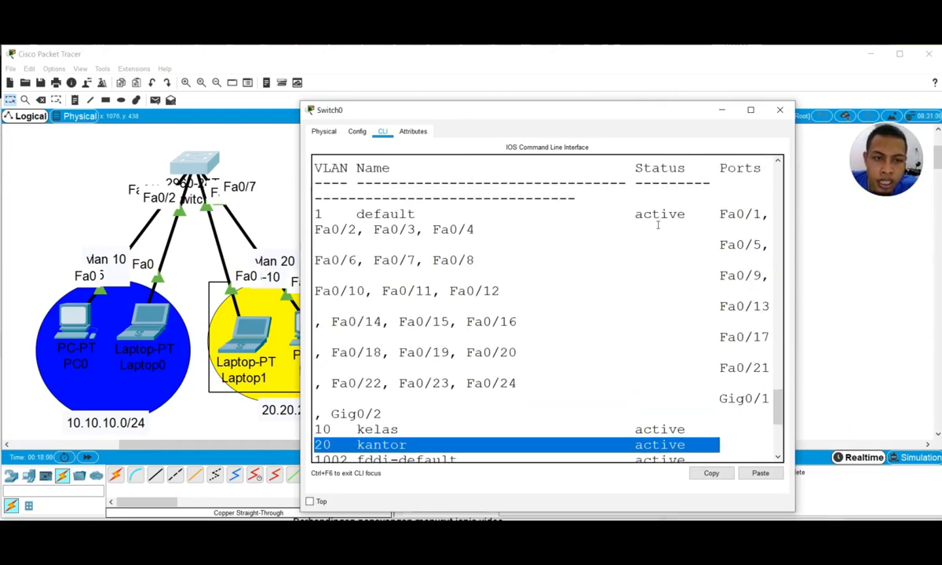
scroll(650, 290, down, 1)
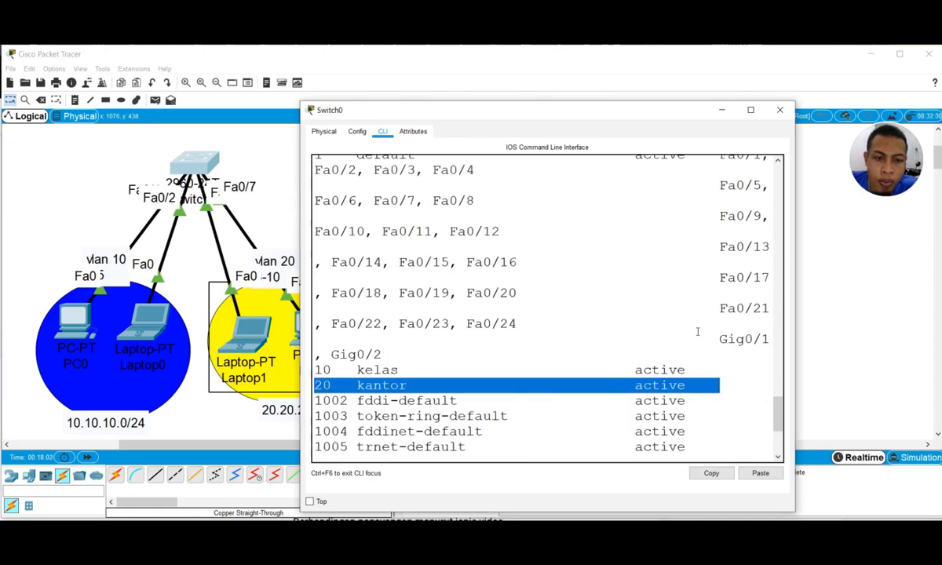
- Page through the rest of the VLAN table on S1 and return to the configuration prompt
scroll(324, 351, down, 3)
click(343, 376)
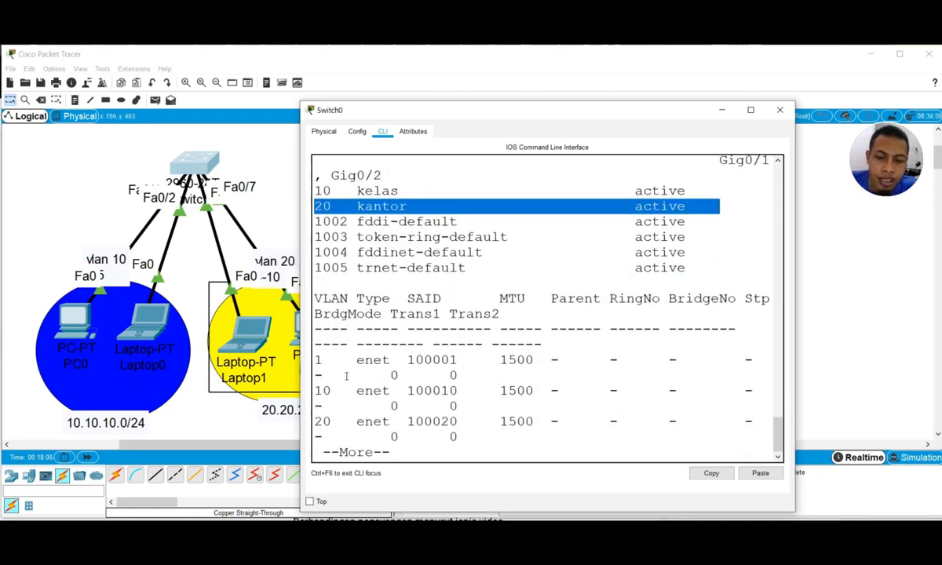
key(space)
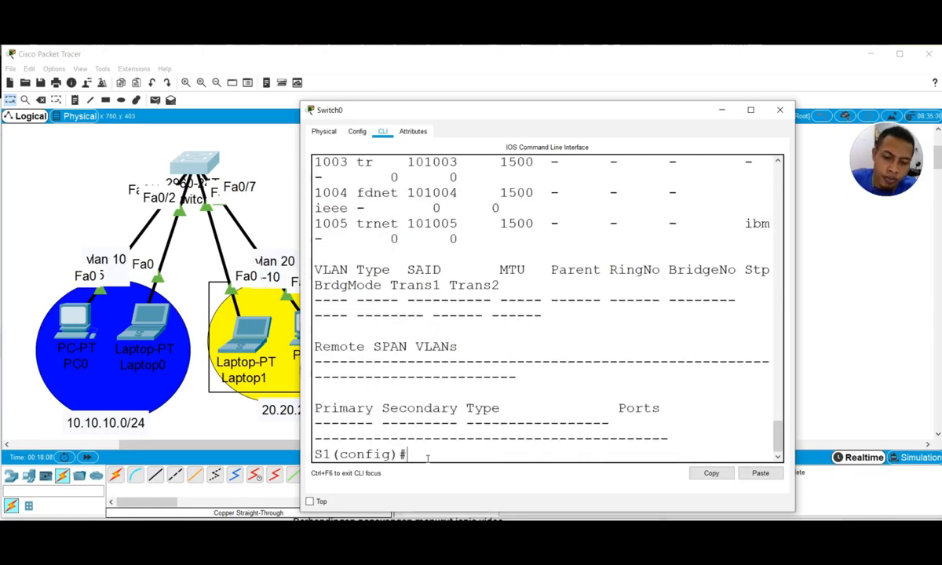
- Move the vlan 10 port-range label upward, clear of the Fa0 port label, and enter interface configuration for fa0/1 on S1
text(in)
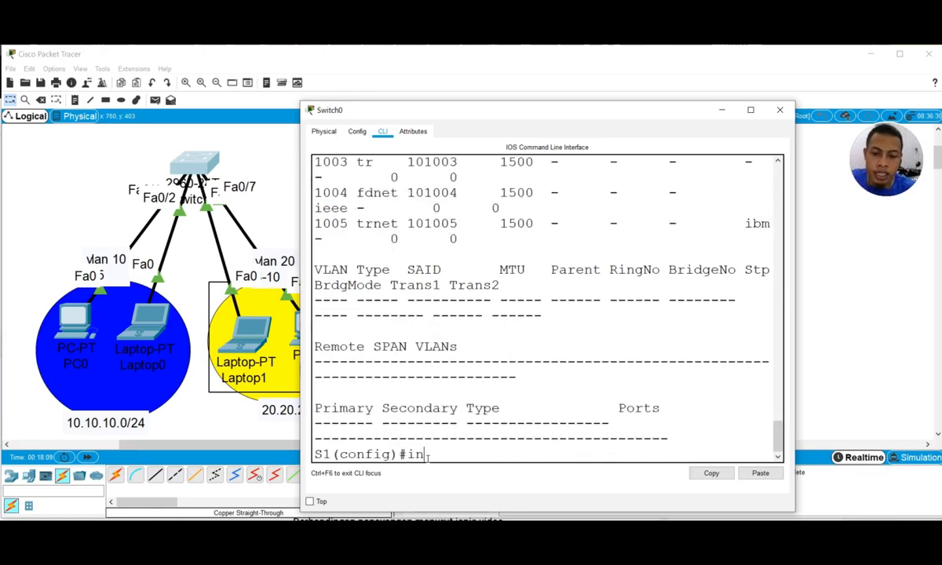
key(Tab)
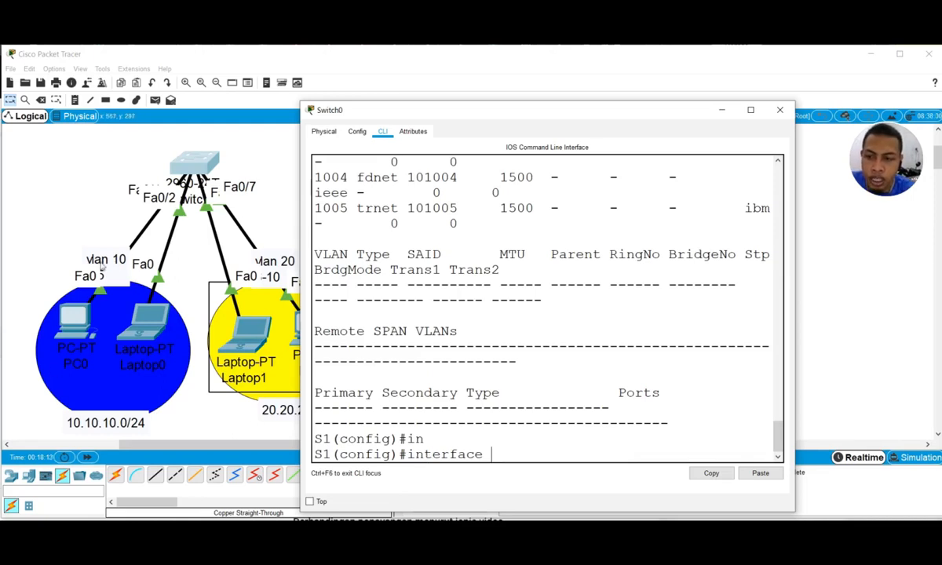
drag(101, 267, 97, 242)
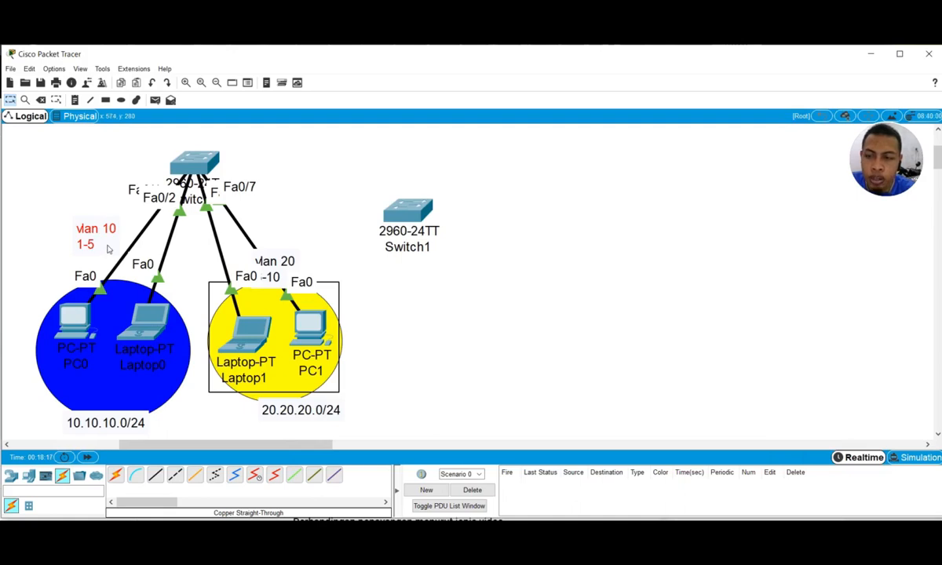
click(195, 162)
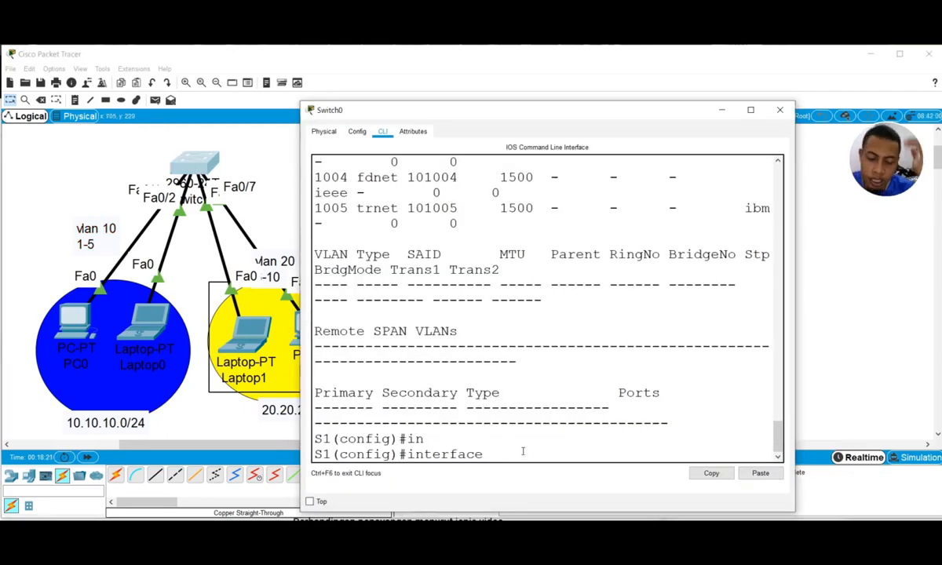
text(f)
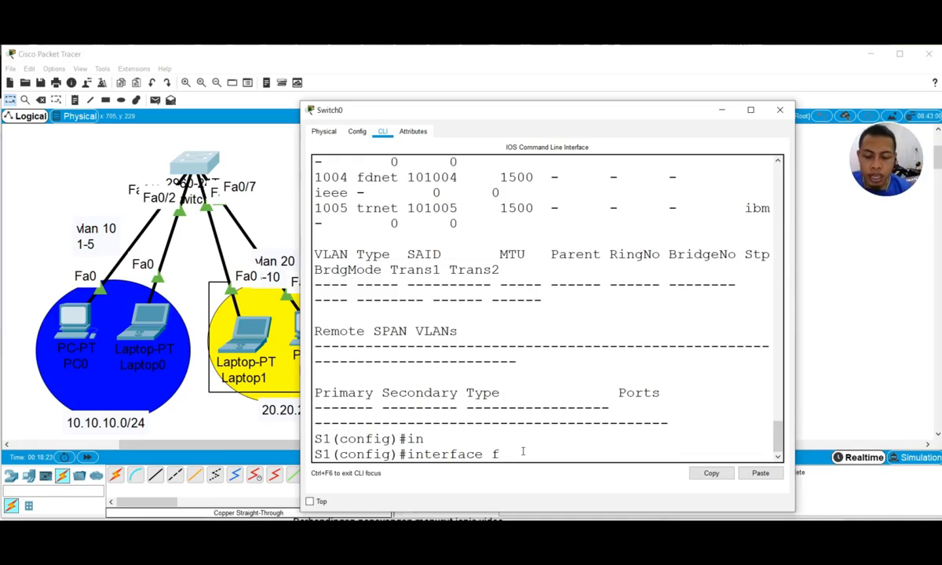
text(a0/1)
key(Return)
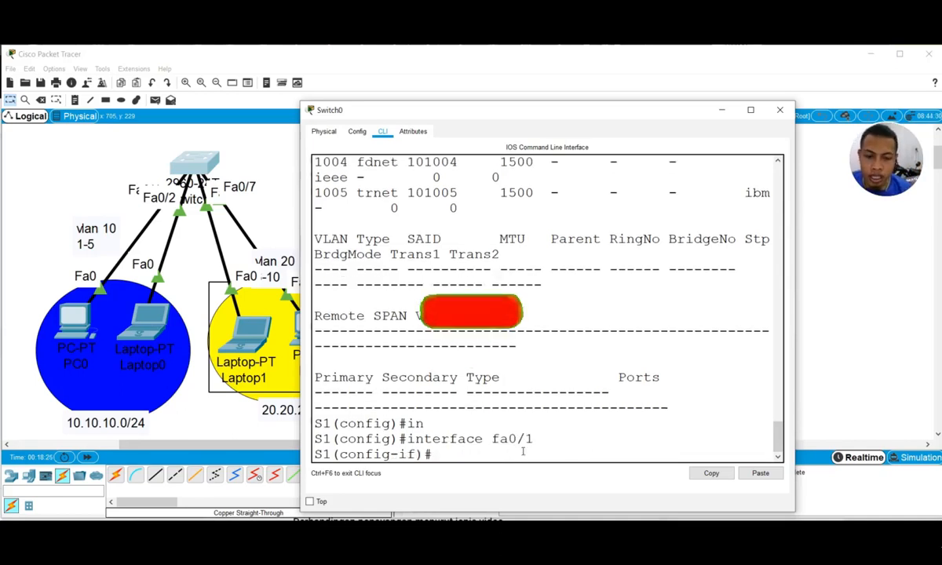
- Assign interface fa0/1 to VLAN 10 with the command switchport access vlan 10
text(sw)
key(Tab)
text(ac)
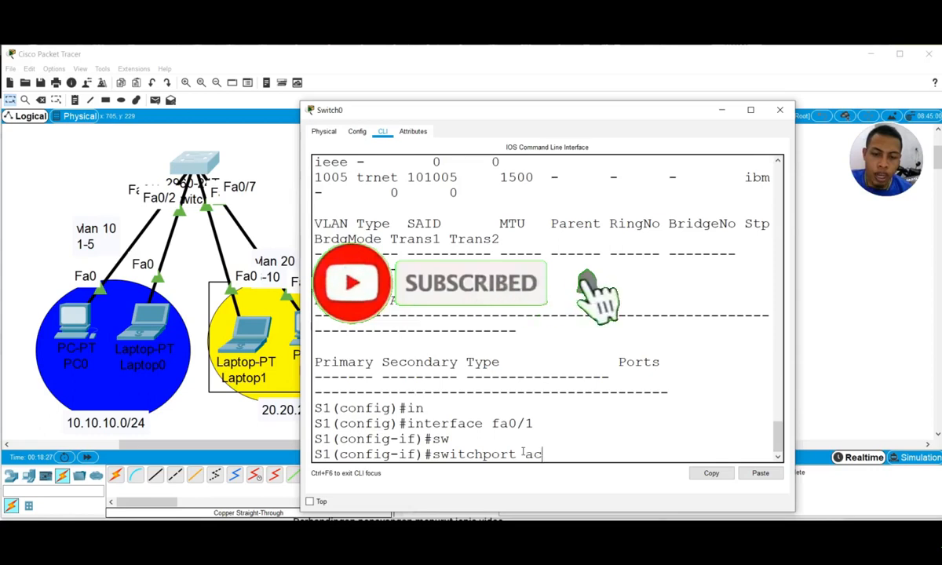
key(Tab)
text(v)
key(Tab)
text(10)
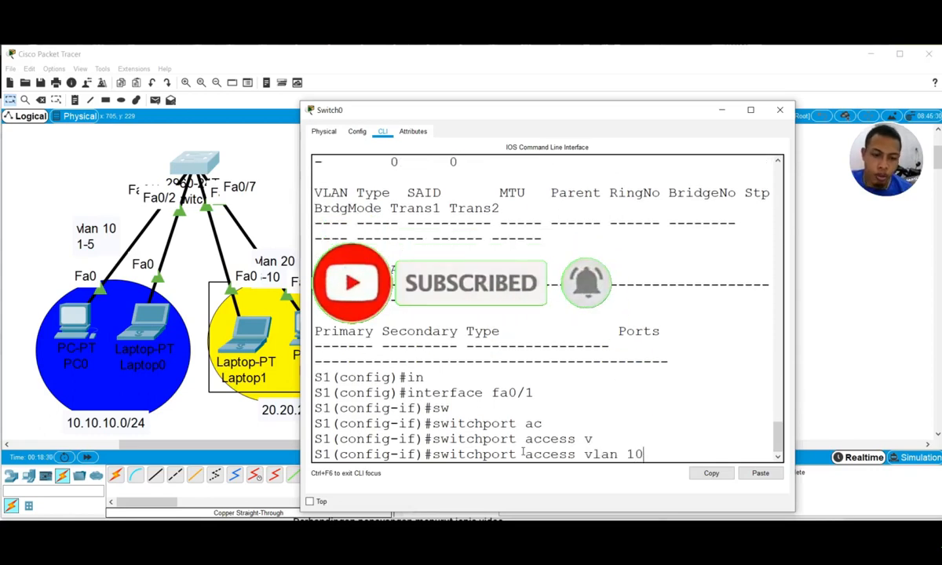
key(Return)
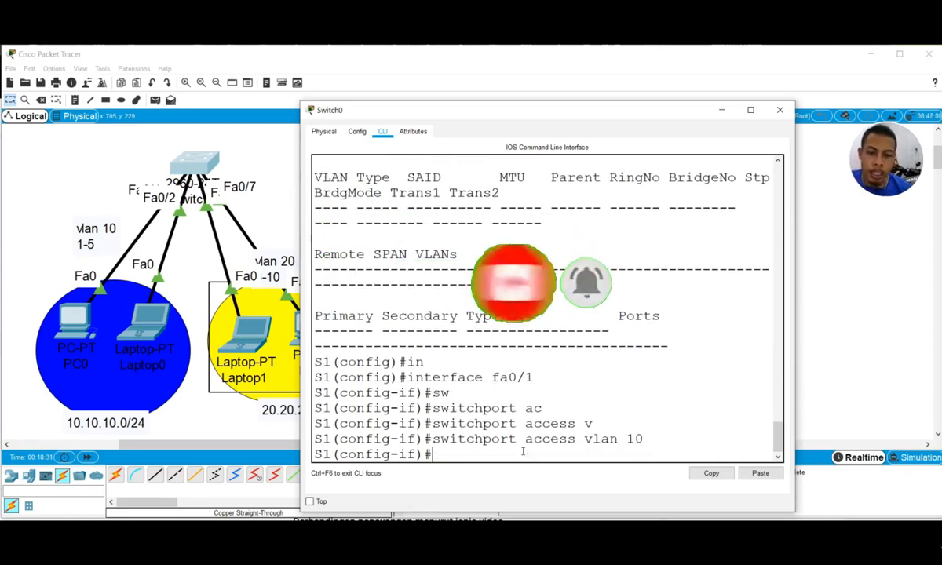
- Display the VLAN table with do sh vlan, examine the port assigned to kelas, and page through to the prompt
text(do s)
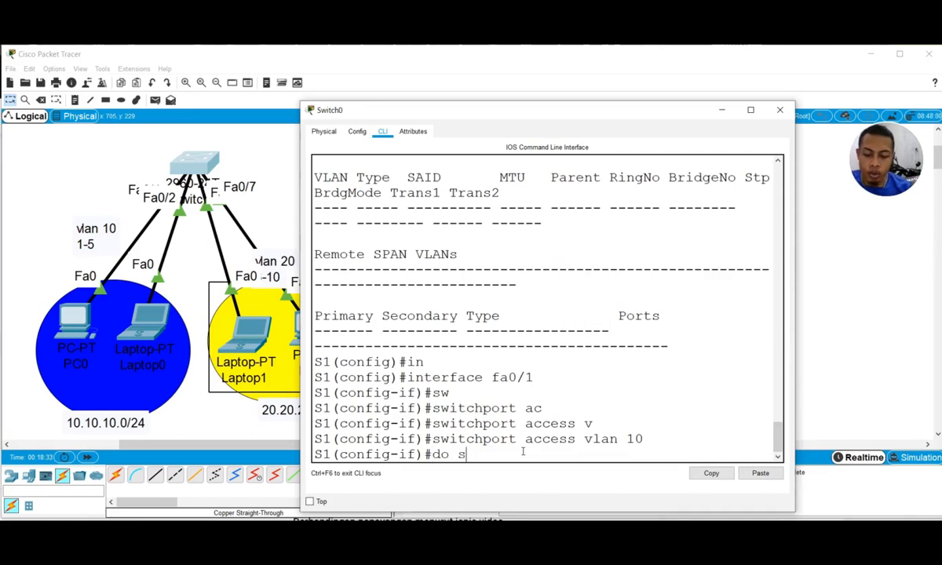
text(h vlan)
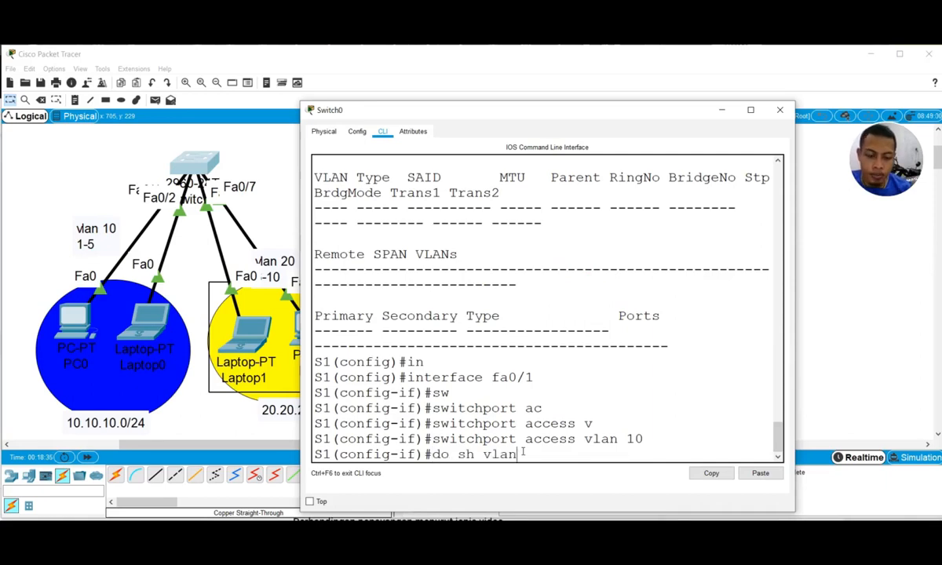
key(Return)
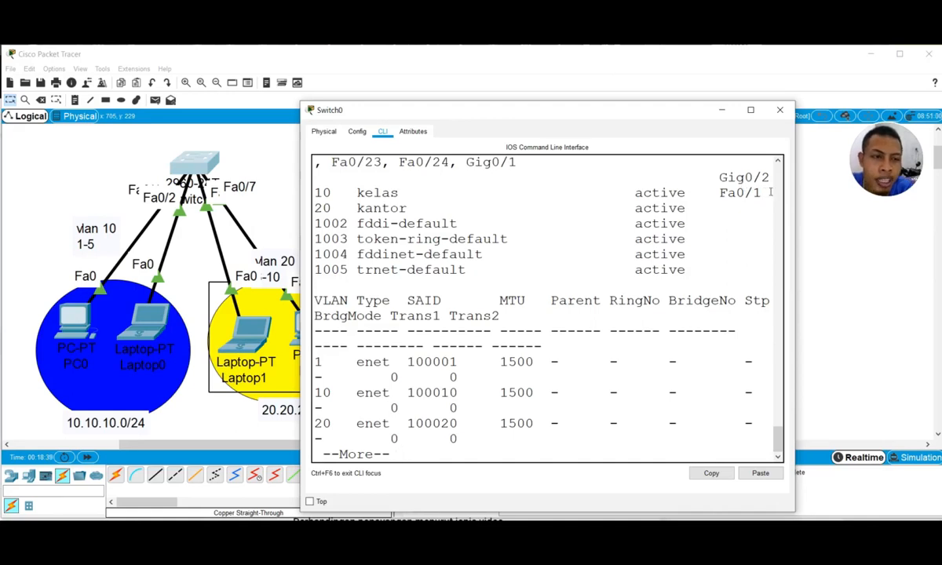
drag(765, 193, 378, 185)
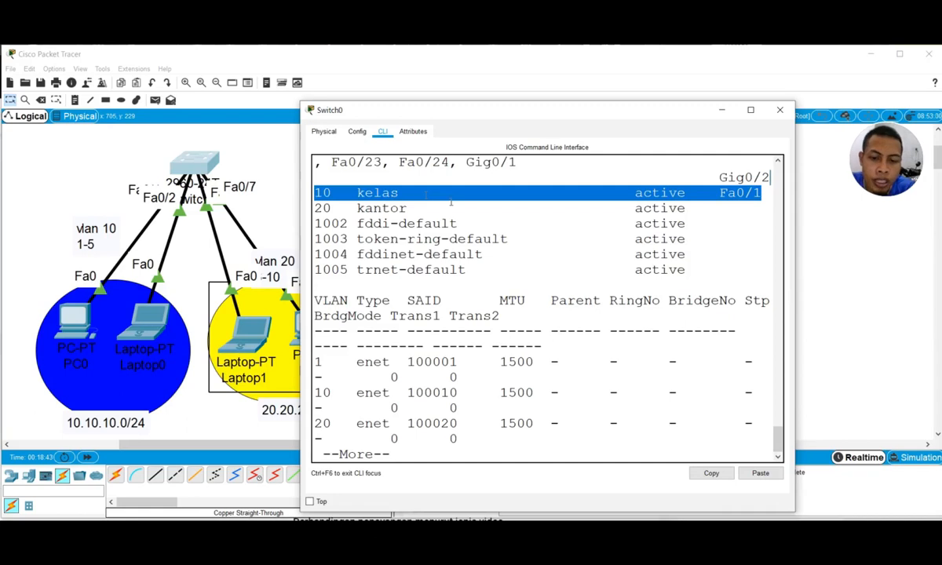
click(428, 455)
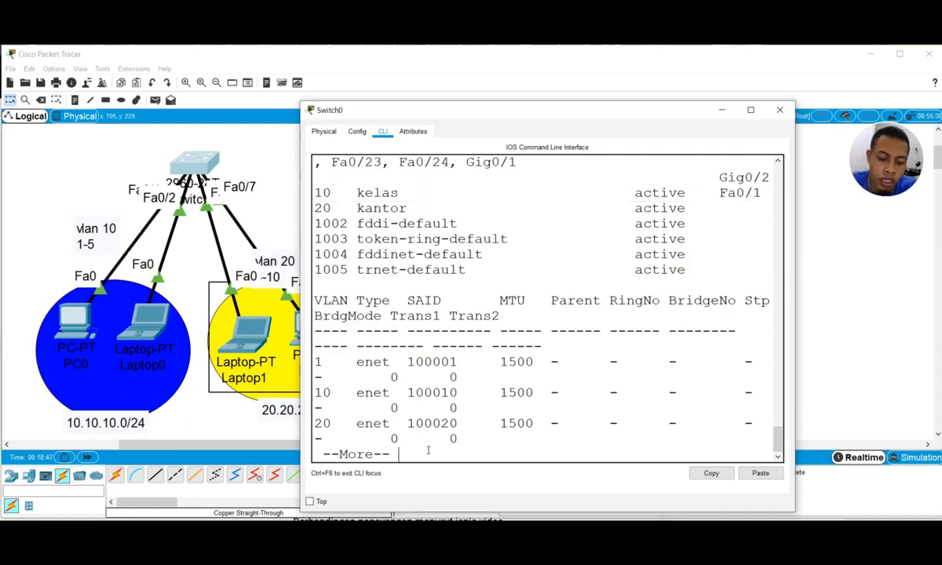
key(space)
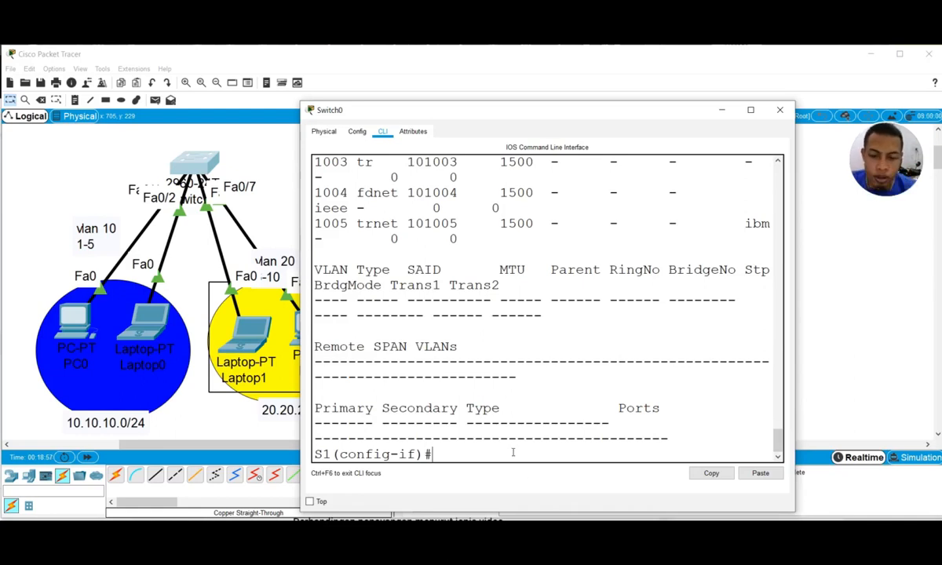
text(in)
key(Tab)
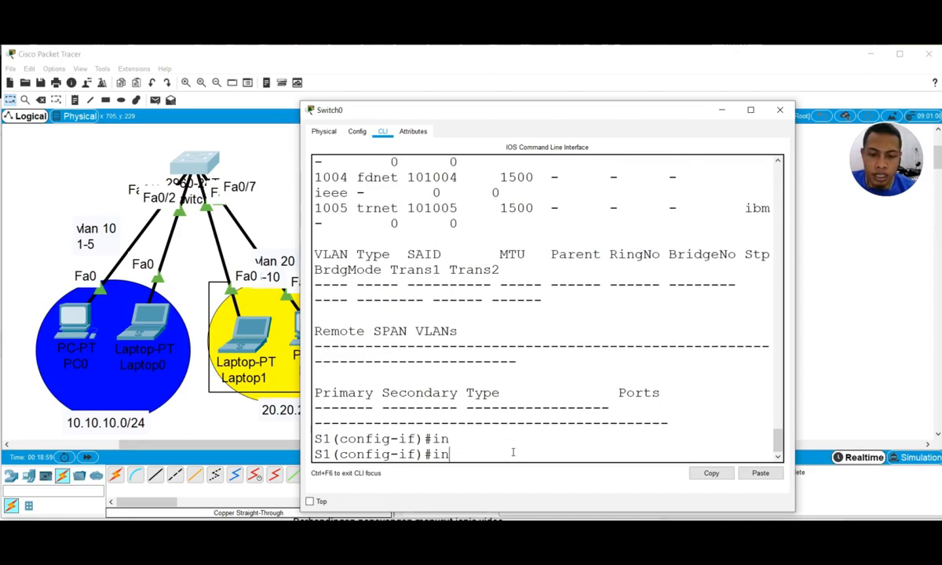
key(BackSpace)
key(BackSpace)
- Exit the fa0/1 interface configuration on S1 and enter configuration for the interface range fa0/1-5
text(ex)
key(Return)
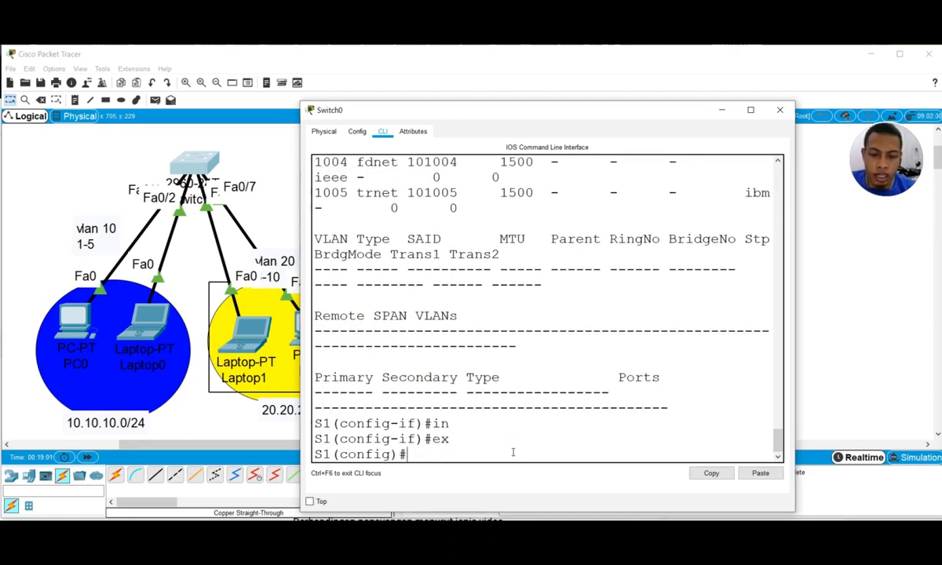
text(in)
key(Tab)
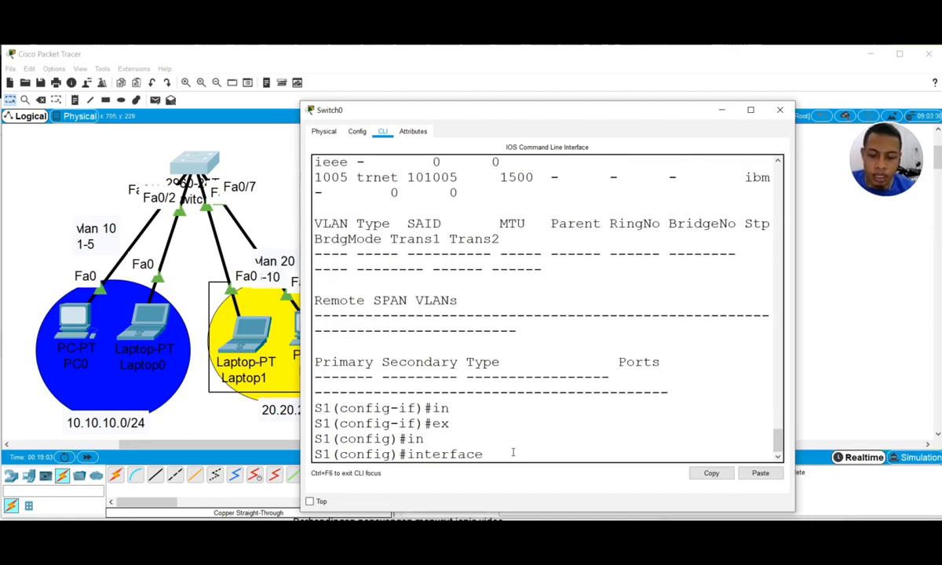
text(ra)
key(Tab)
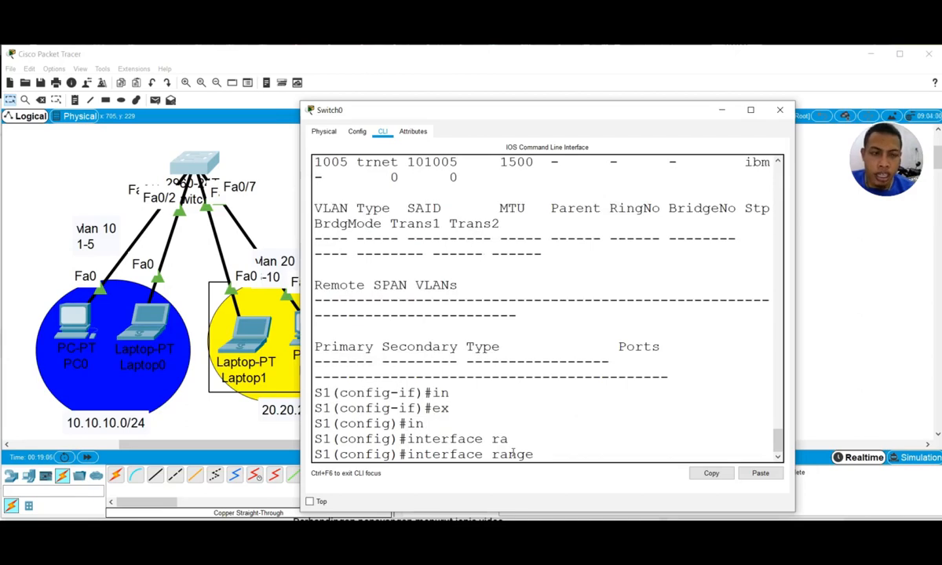
text(fa0)
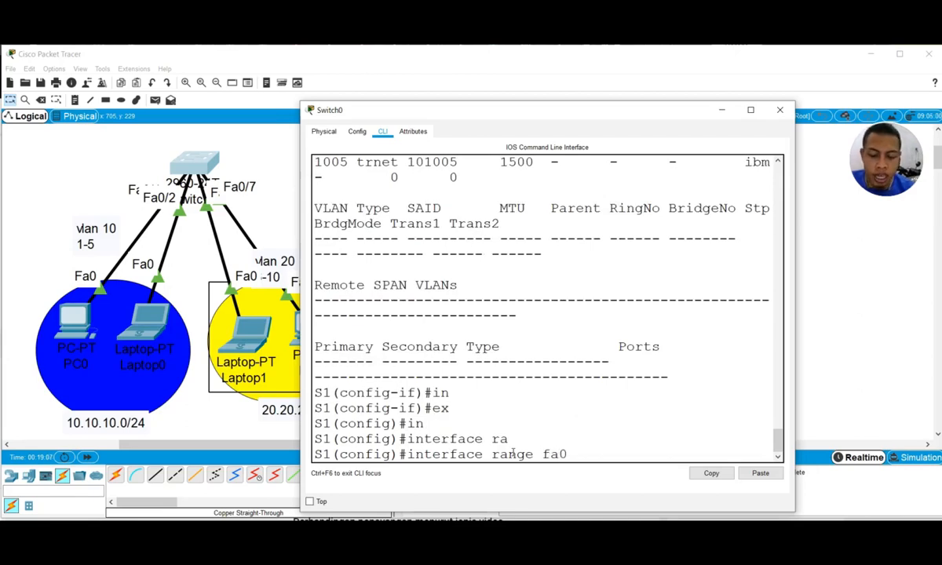
text(/1-5)
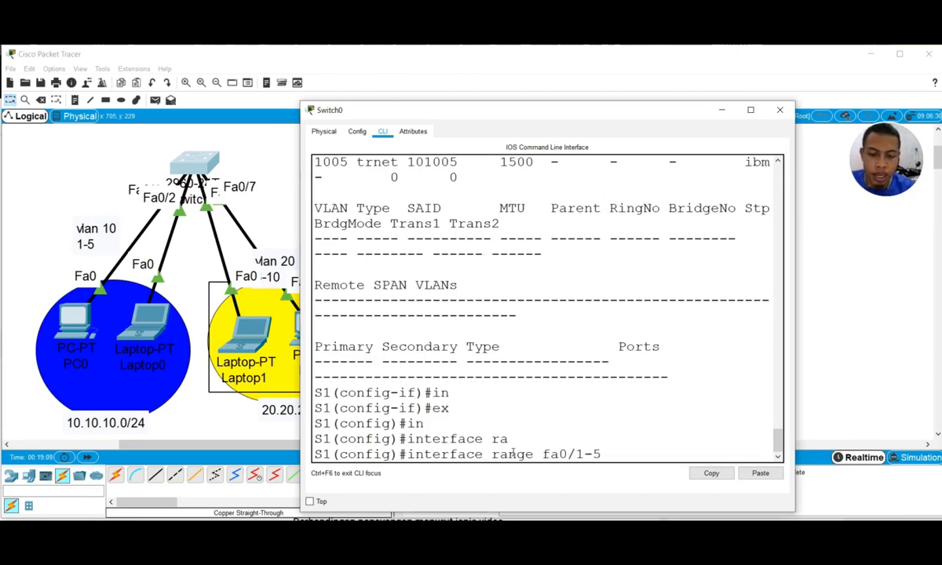
key(Return)
- Assign the interface range fa0/1-5 to VLAN 10 with switchport access vlan 10
text(sw)
key(Tab)
text(ac)
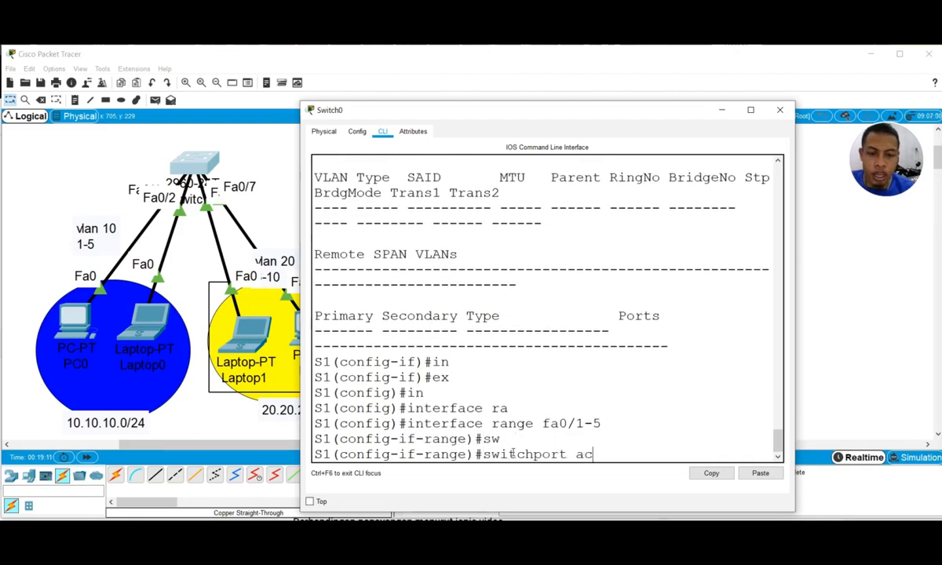
key(Tab)
text(vl)
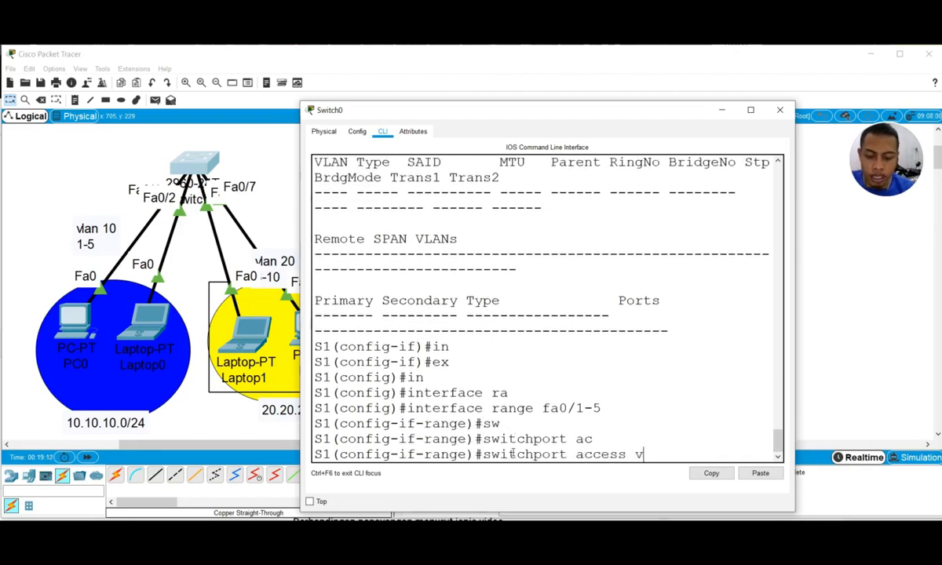
key(Tab)
text(10)
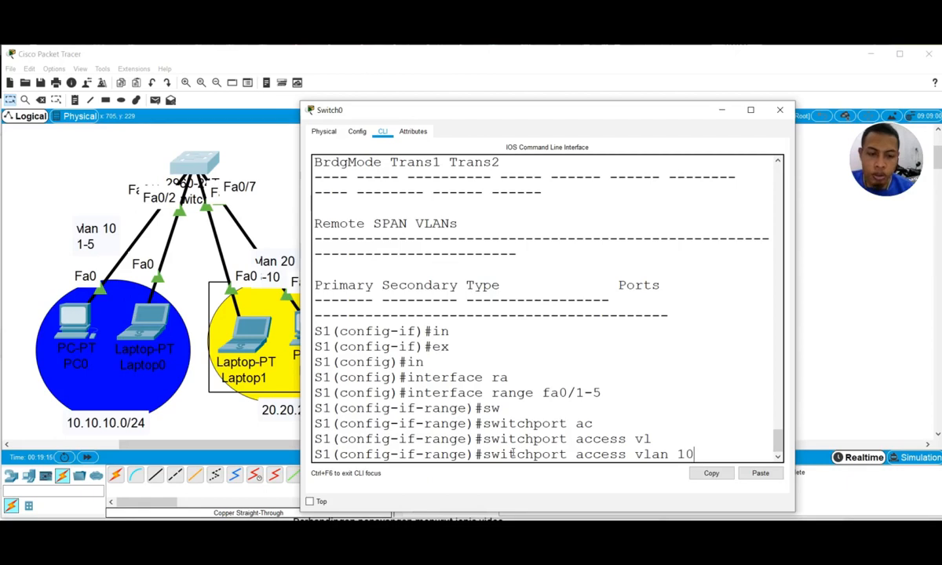
key(Return)
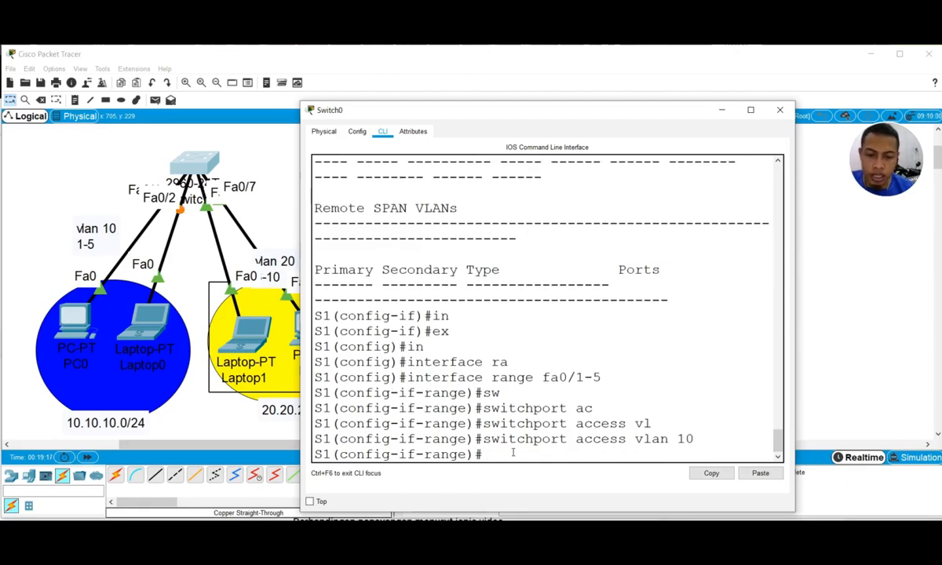
- Display the VLAN table on S1 with do sh vlan and examine the ports assigned to kelas
text(do)
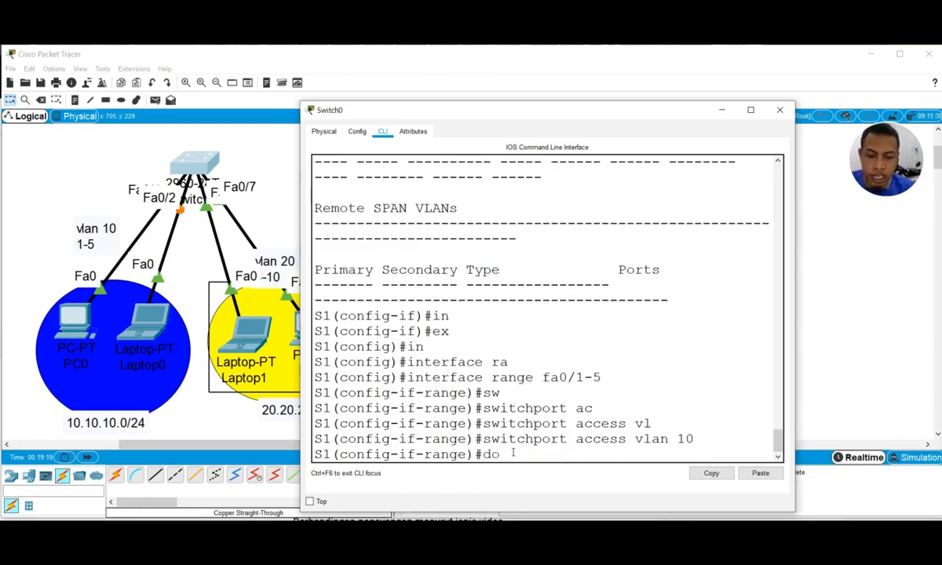
text( sh vlan)
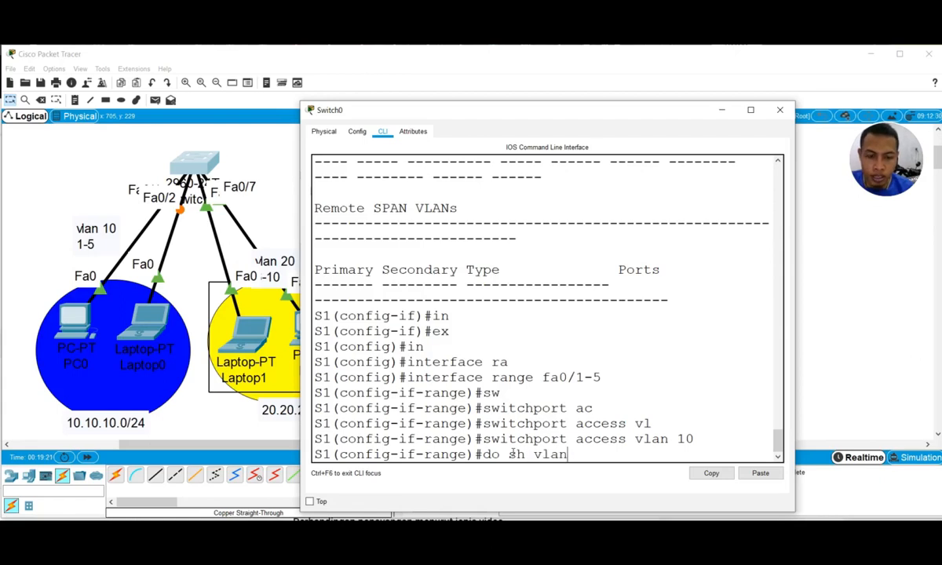
key(Return)
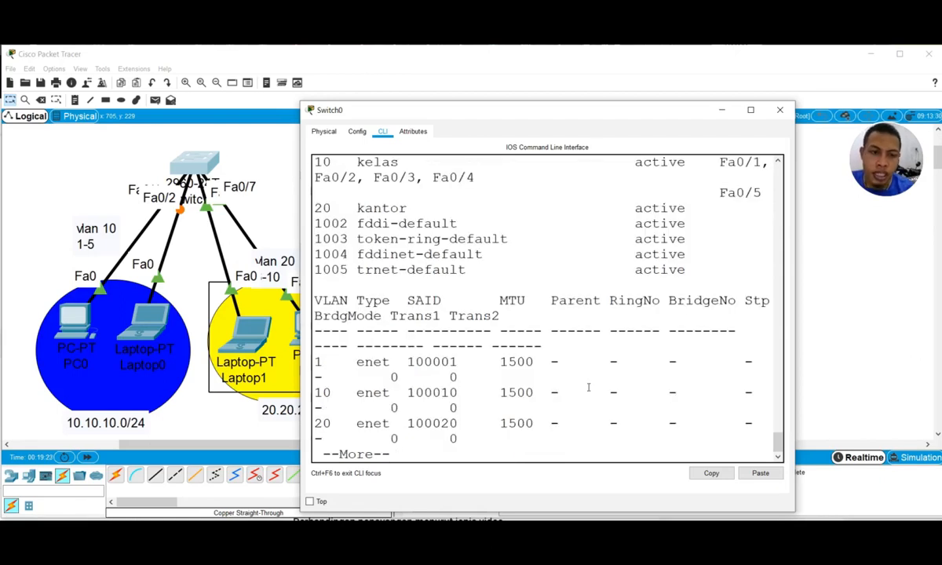
scroll(656, 299, up, 1)
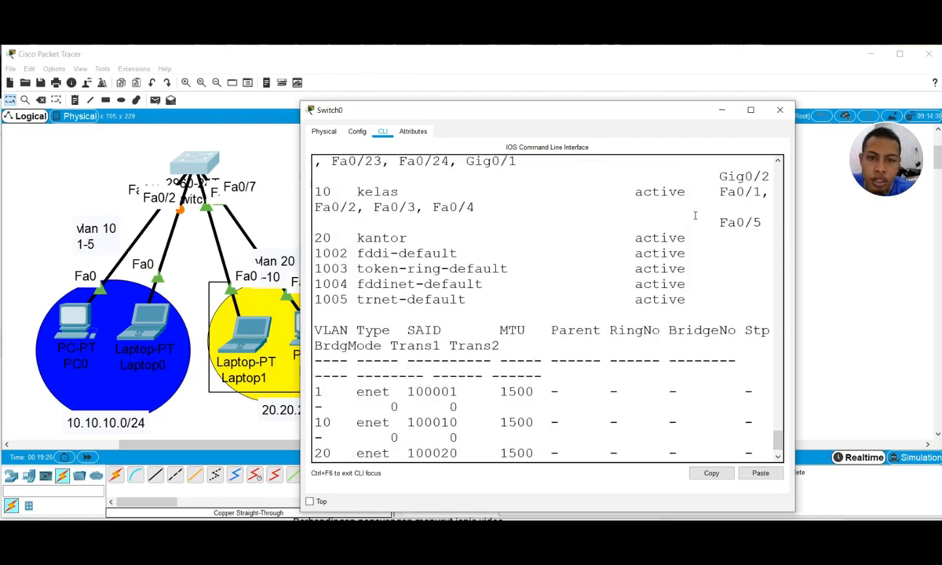
drag(704, 191, 766, 221)
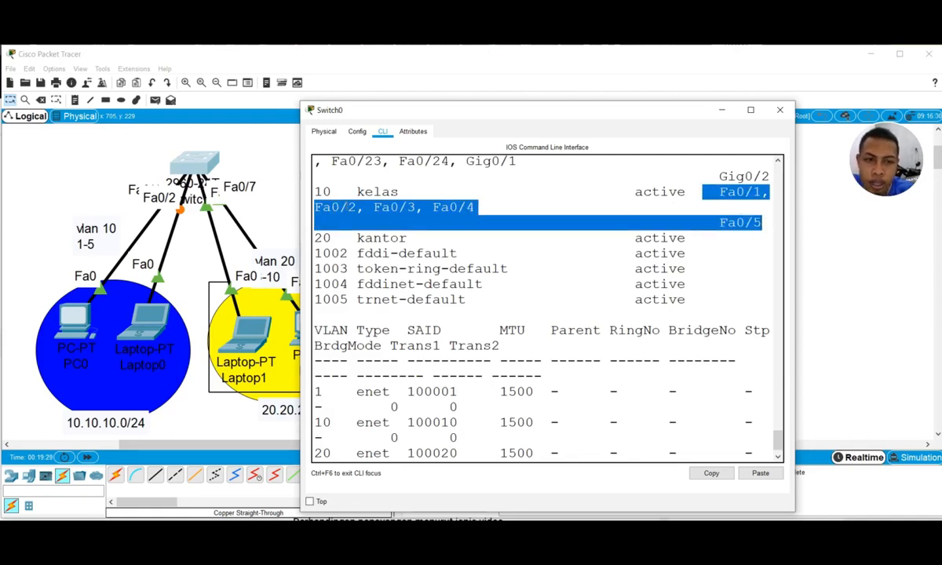
- Widen the Switch0 window on both sides to view the VLAN table, and bring the topology workspace back to the front
drag(301, 273, 237, 272)
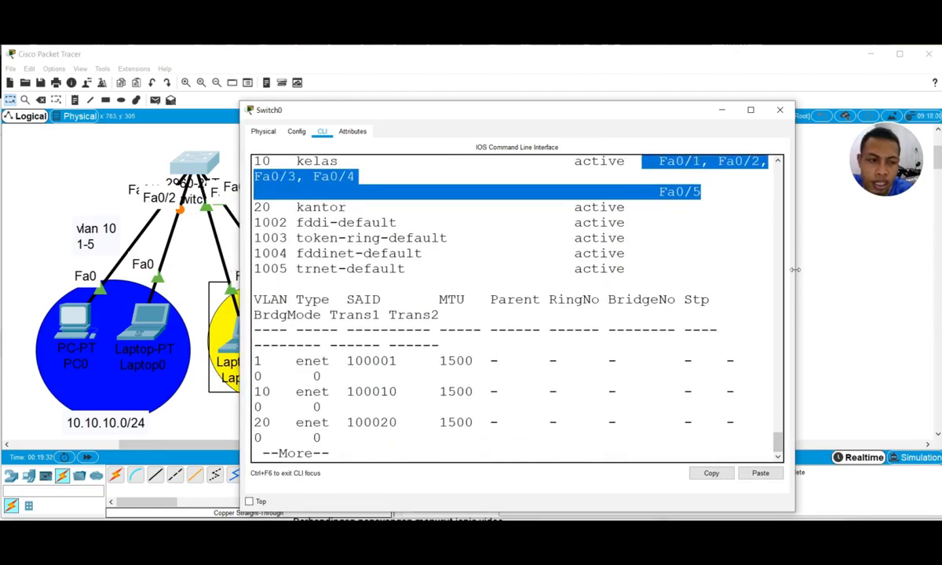
drag(796, 270, 860, 271)
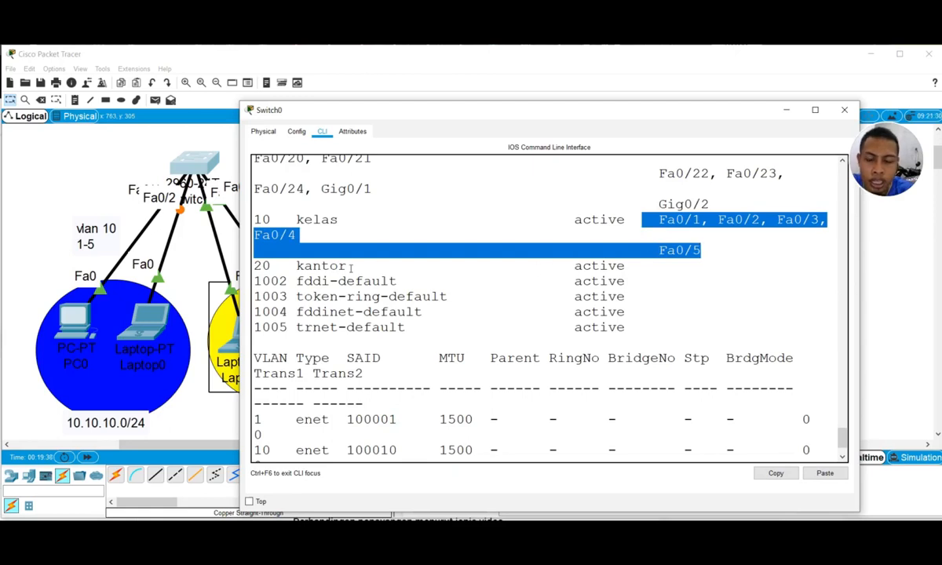
click(197, 259)
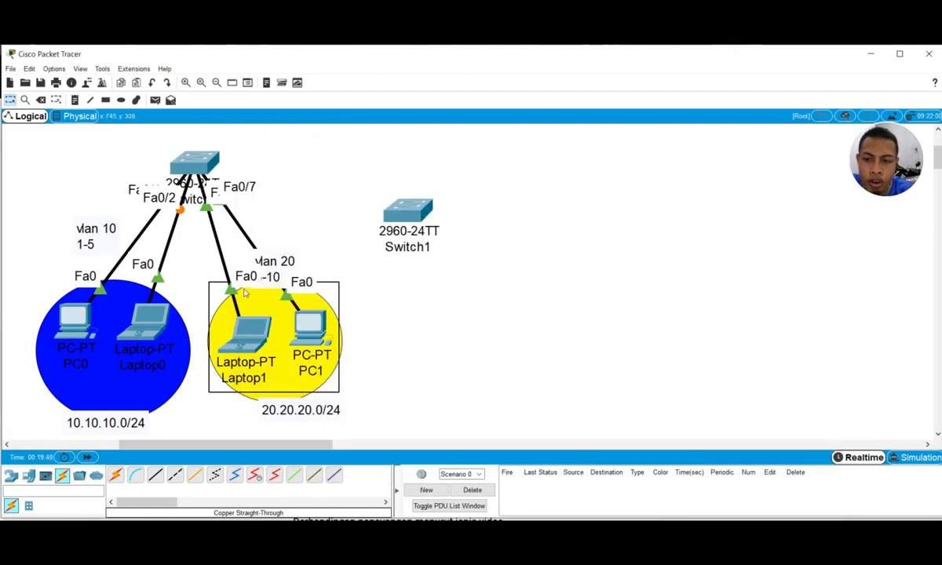
- Move the vlan 20 label with ports 6-10 above the yellow group, and exit the fa0/1-5 range configuration on S1
drag(272, 283, 288, 252)
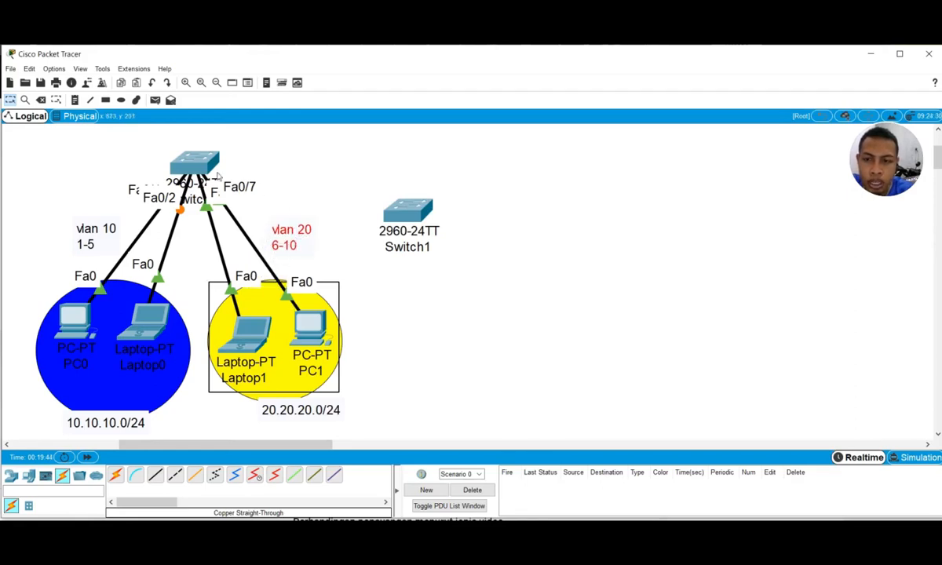
click(194, 160)
scroll(595, 342, down, 2)
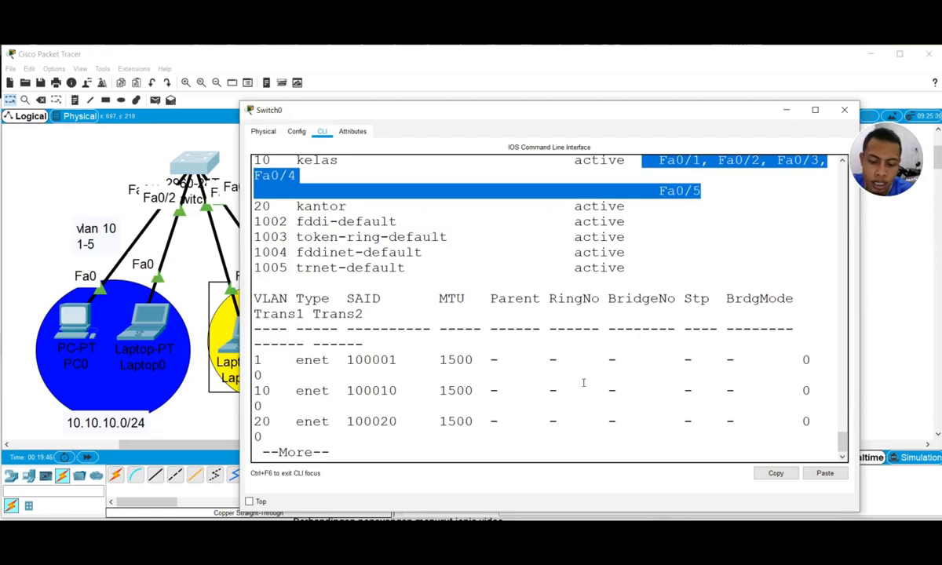
key(space)
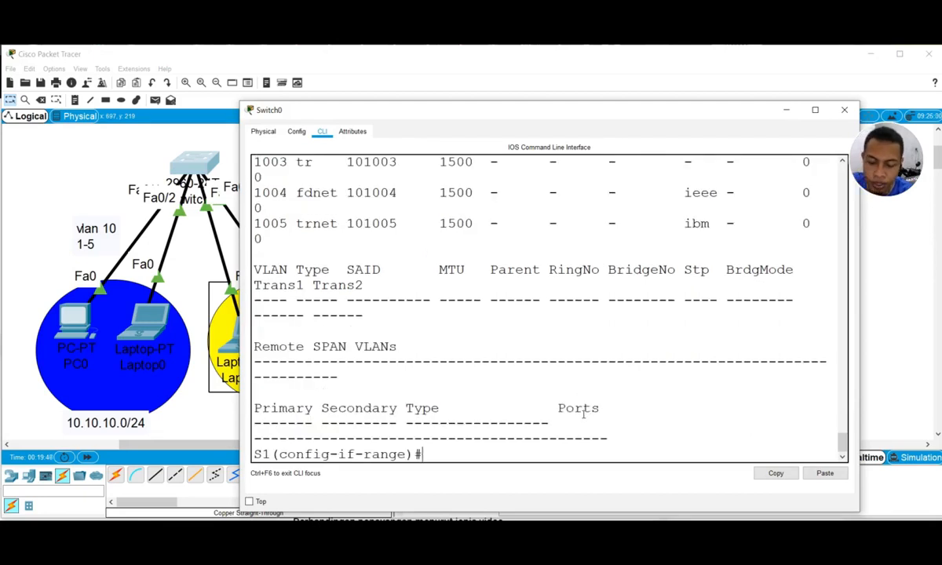
text(ex)
key(Tab)
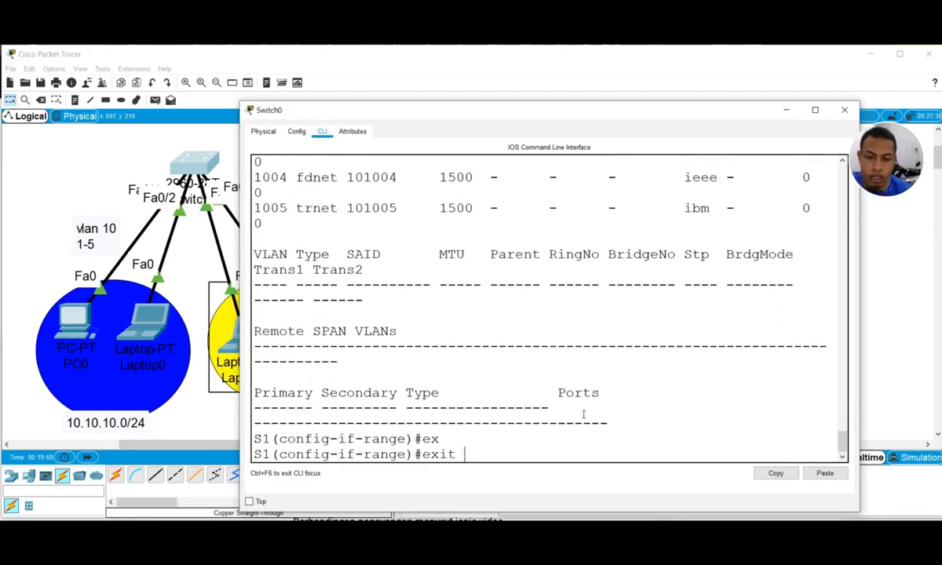
key(Return)
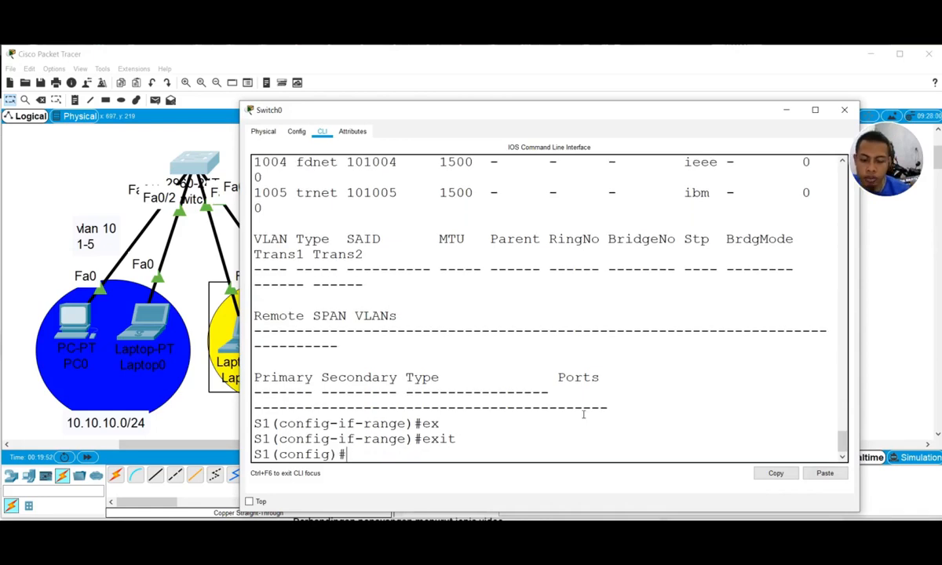
- Enter configuration for the interface range fa0/6-10 on S1
text(in)
key(Tab)
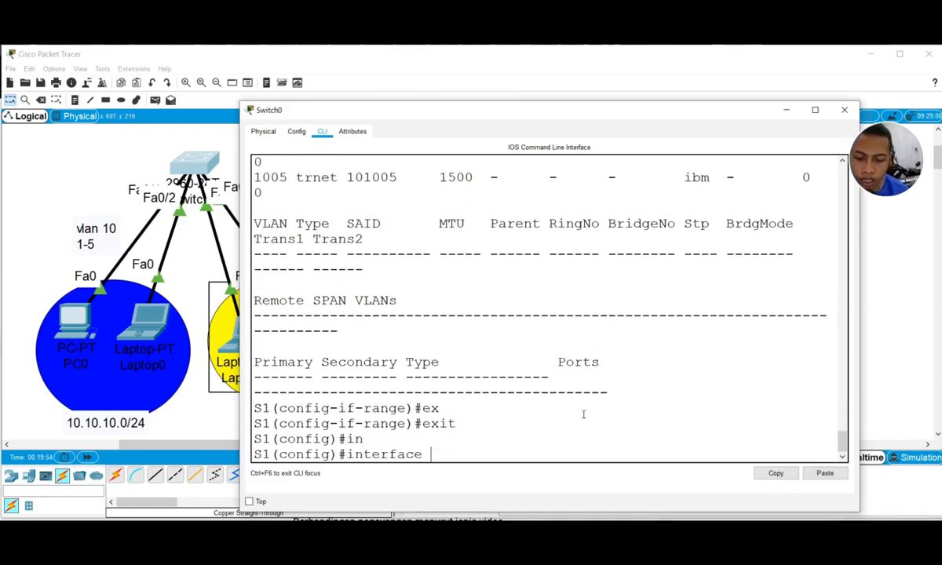
text(r)
key(Tab)
text(f)
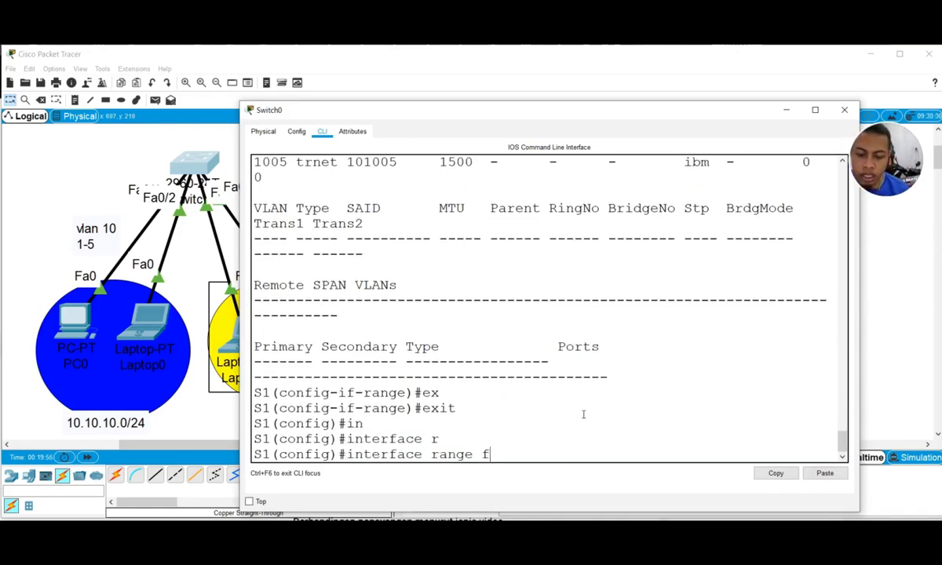
text(a0/)
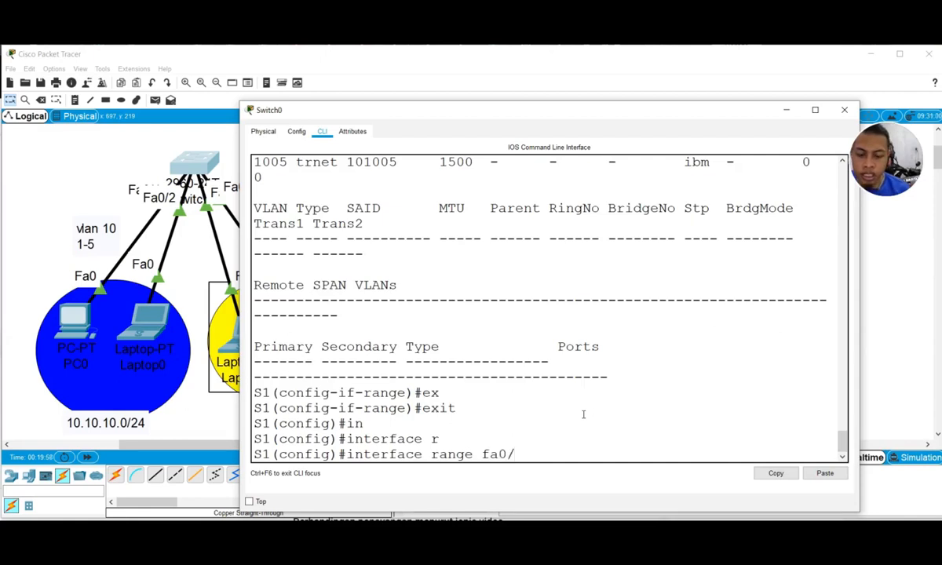
text(6-1)
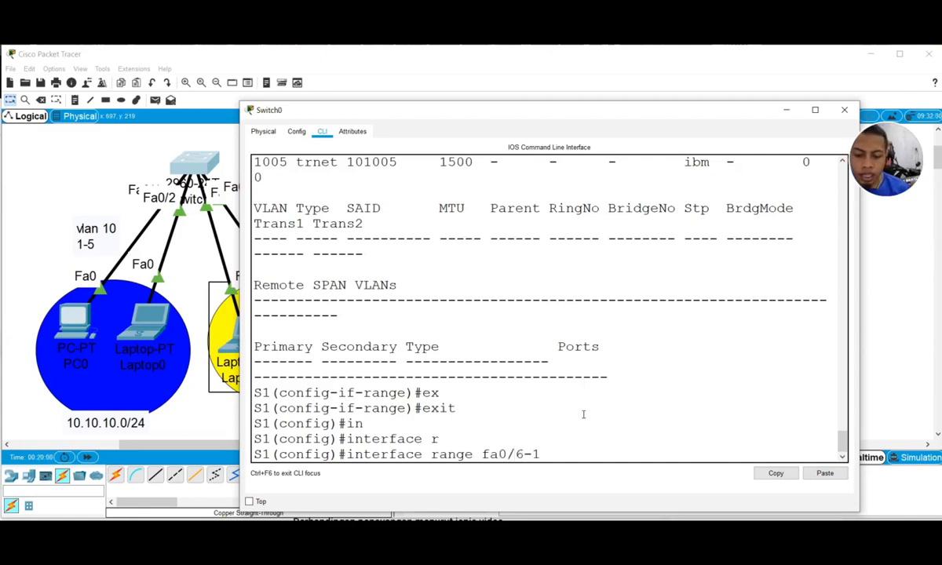
text(04)
key(BackSpace)
key(Return)
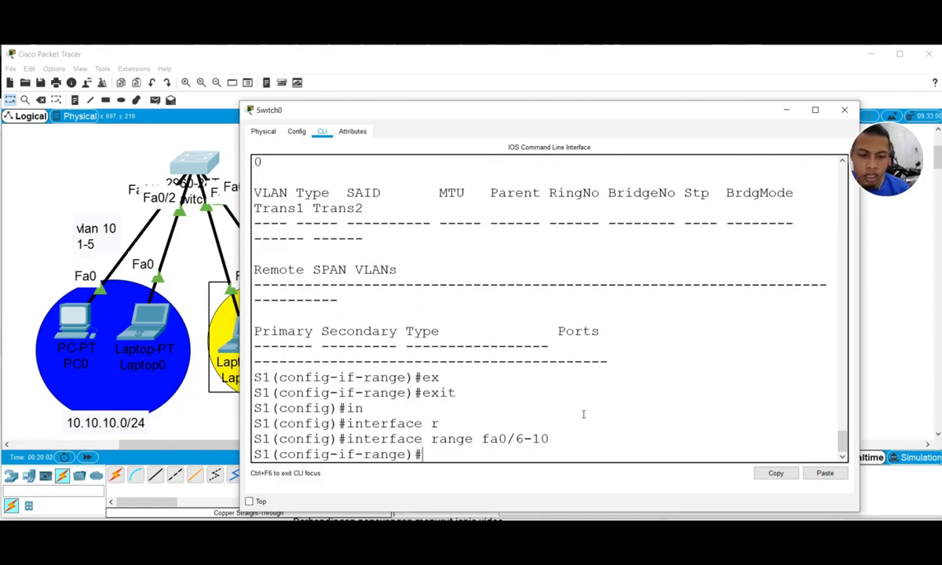
- Assign the interface range fa0/6-10 to VLAN 20 with switchport access vlan 20
text(sw)
key(Tab)
text(ac)
key(Tab)
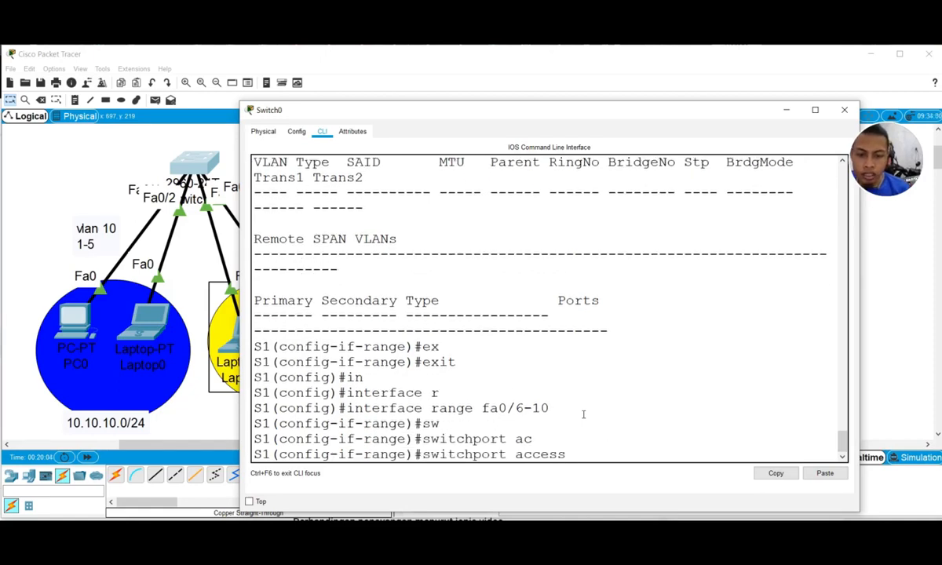
text(vlan 20)
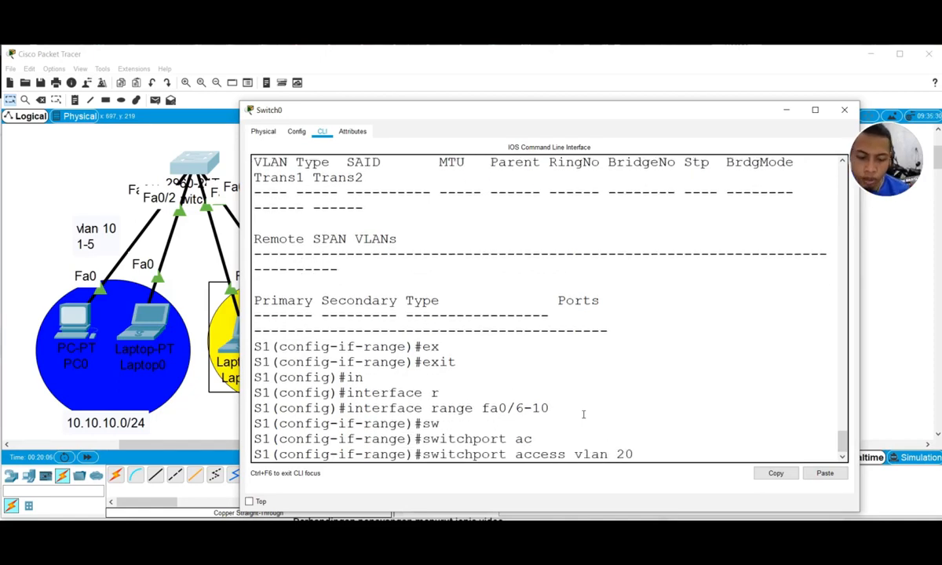
key(Return)
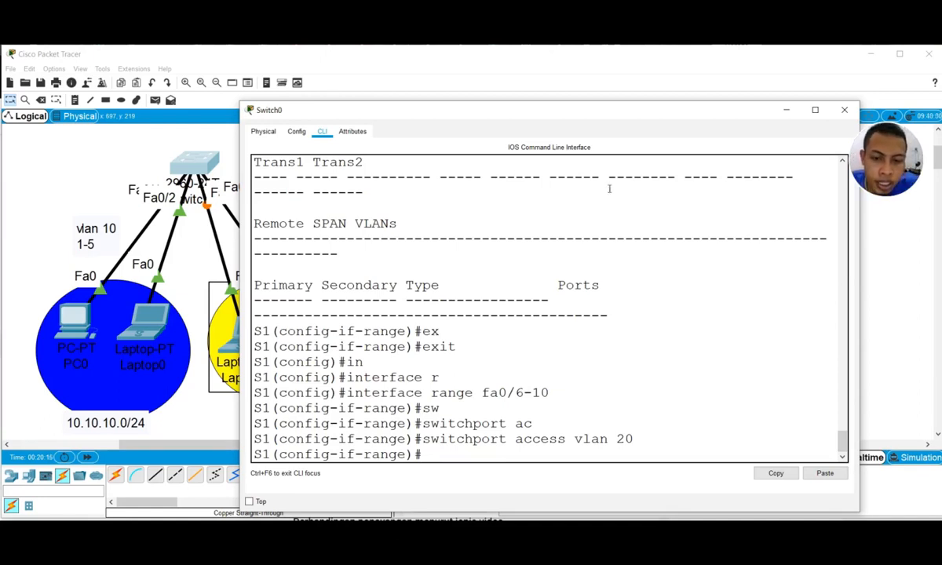
- Display the VLAN table on S1 with do sh vlan, examine the ports assigned to kantor, and return to the topology
text(do sh c)
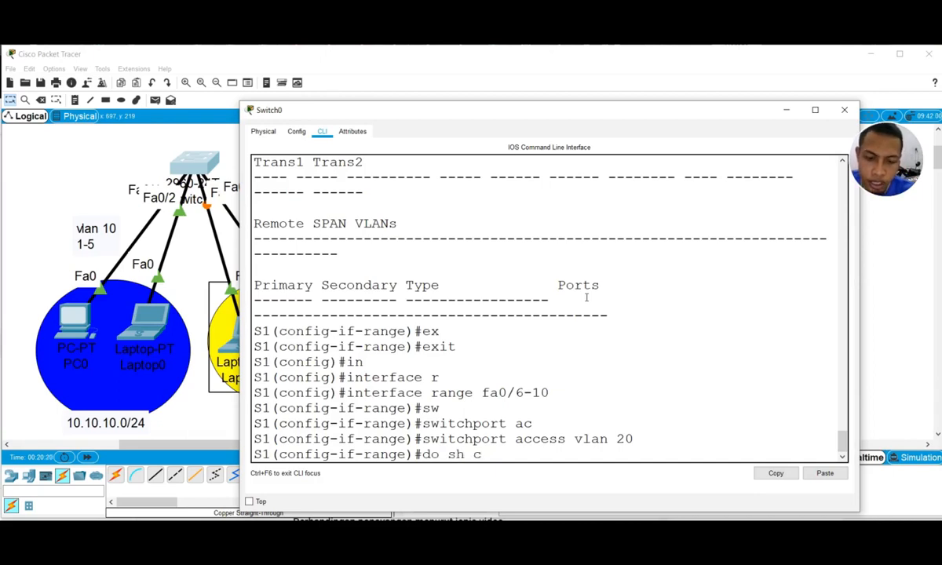
text(vlan)
key(Return)
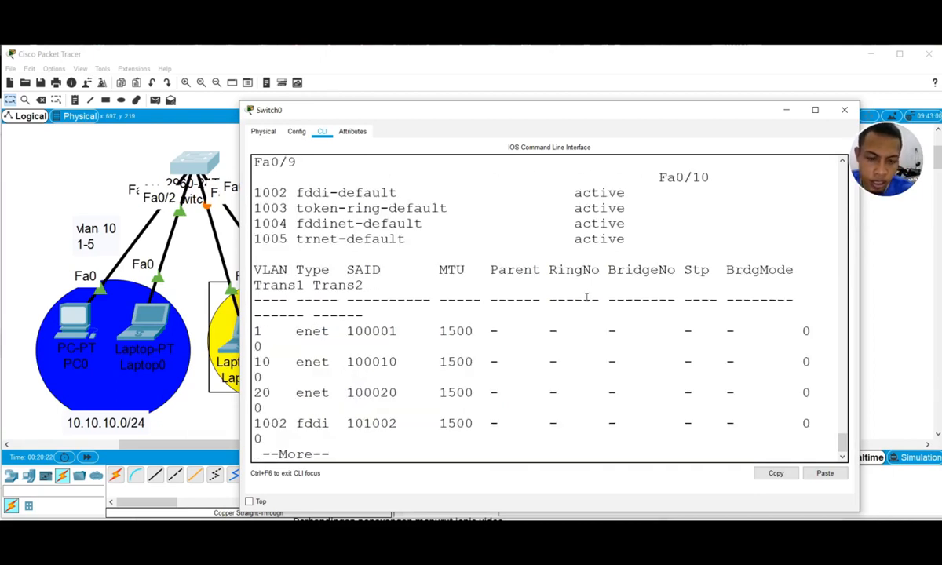
scroll(589, 234, up, 2)
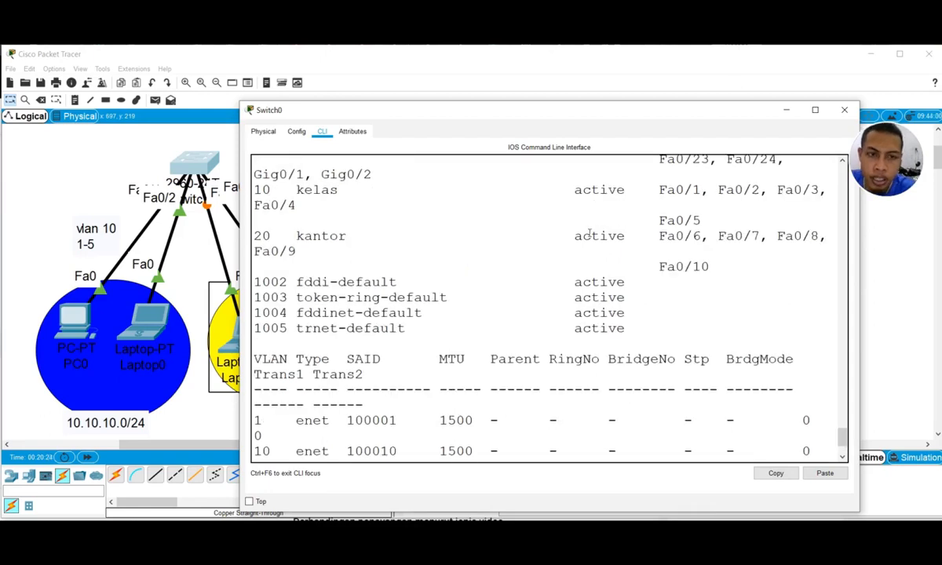
scroll(587, 232, up, 2)
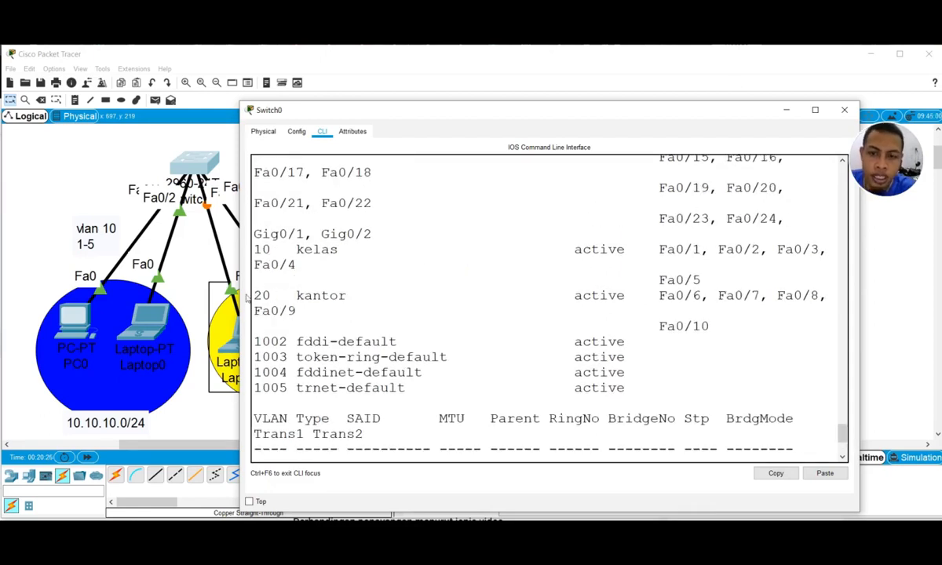
drag(255, 296, 296, 311)
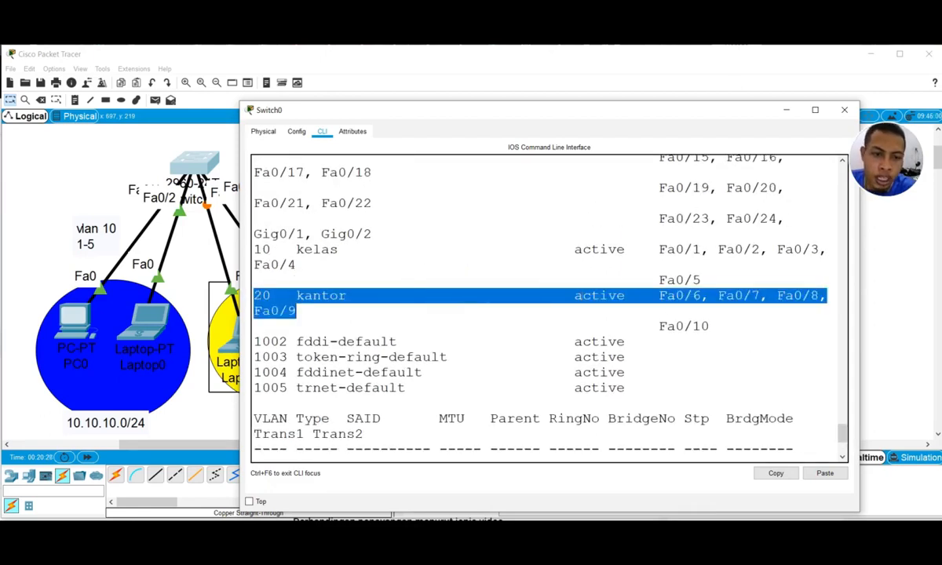
drag(694, 308, 709, 326)
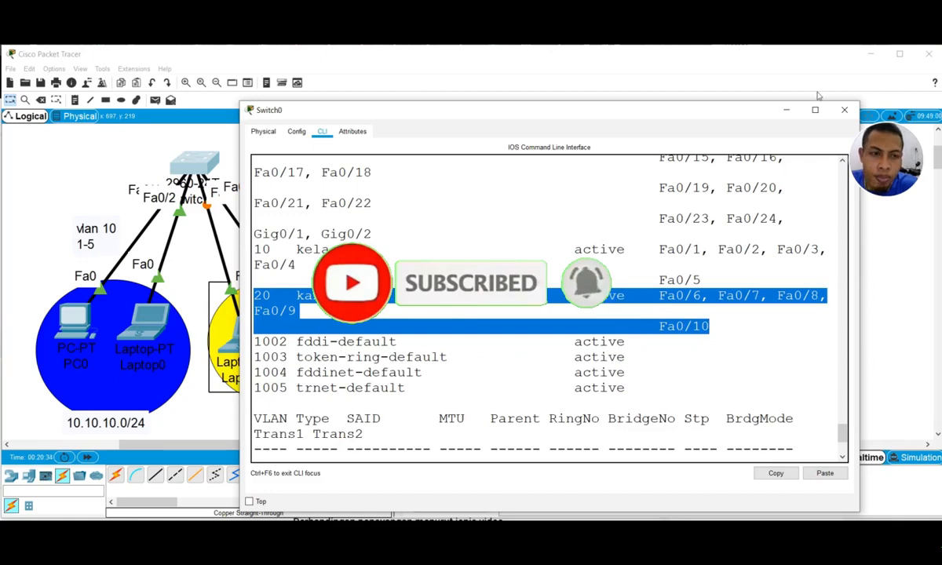
click(787, 115)
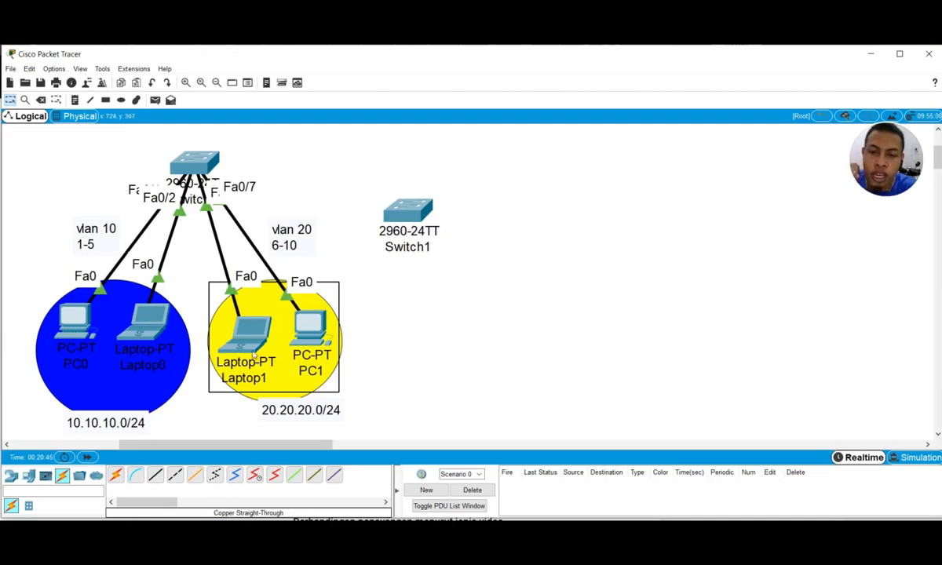
- Centre the 20.20.20.0/24 label under the yellow group, and give Laptop1 the static IPv4 address 20.20.20.2 with subnet mask 255.255.255.0
drag(289, 412, 270, 412)
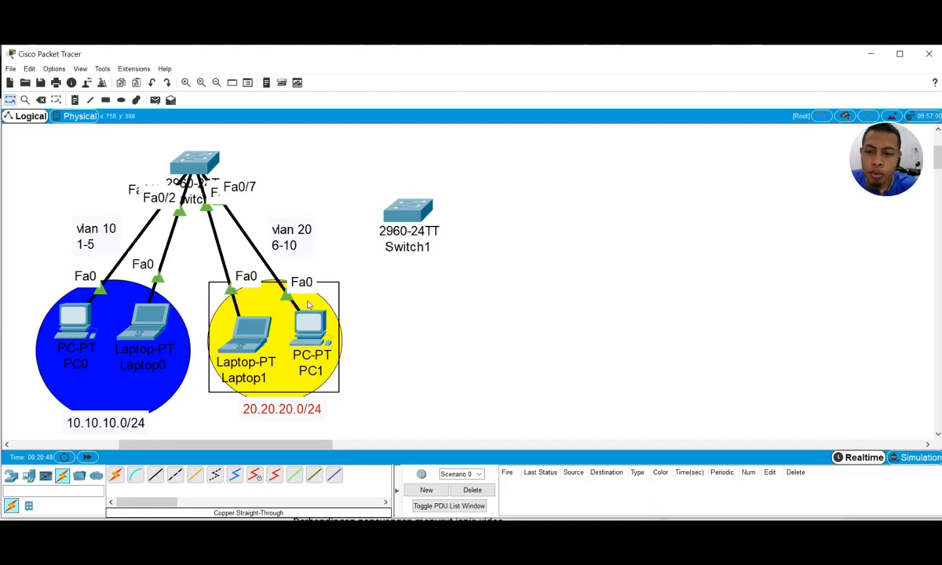
click(252, 338)
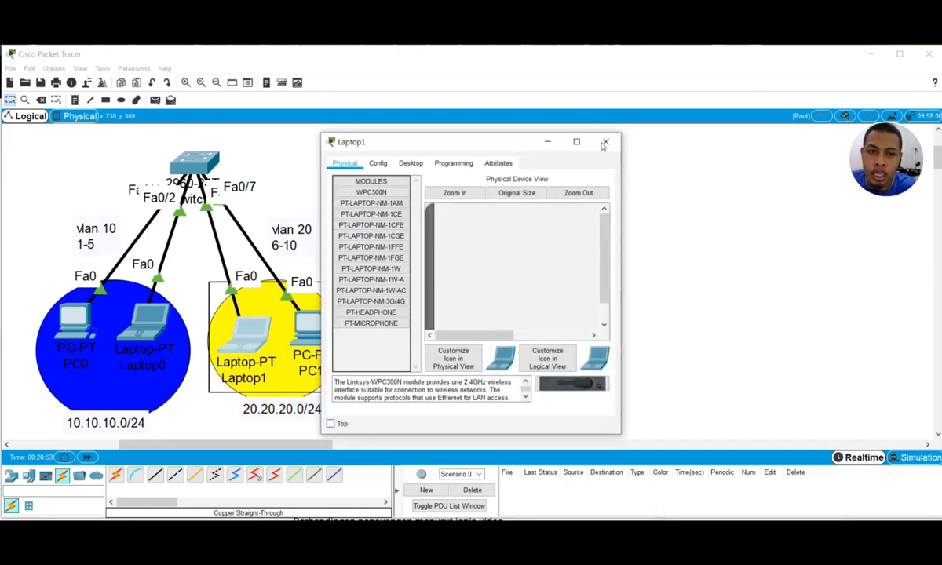
click(412, 163)
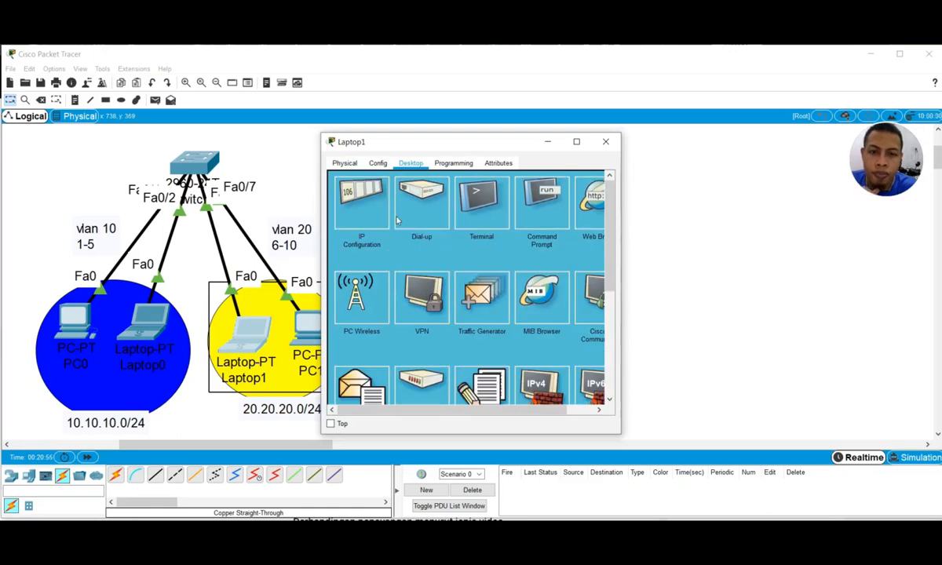
click(348, 198)
click(438, 238)
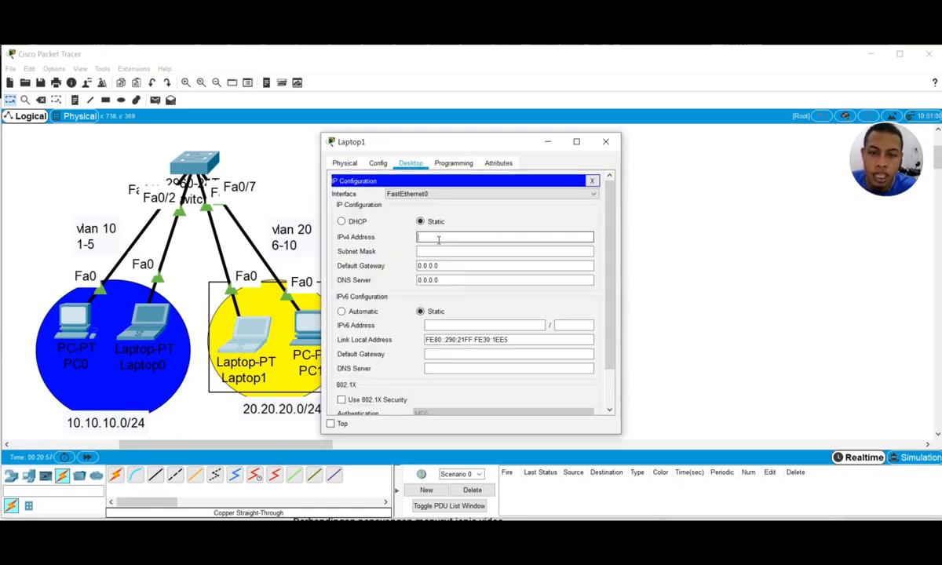
text(20.20.20.2)
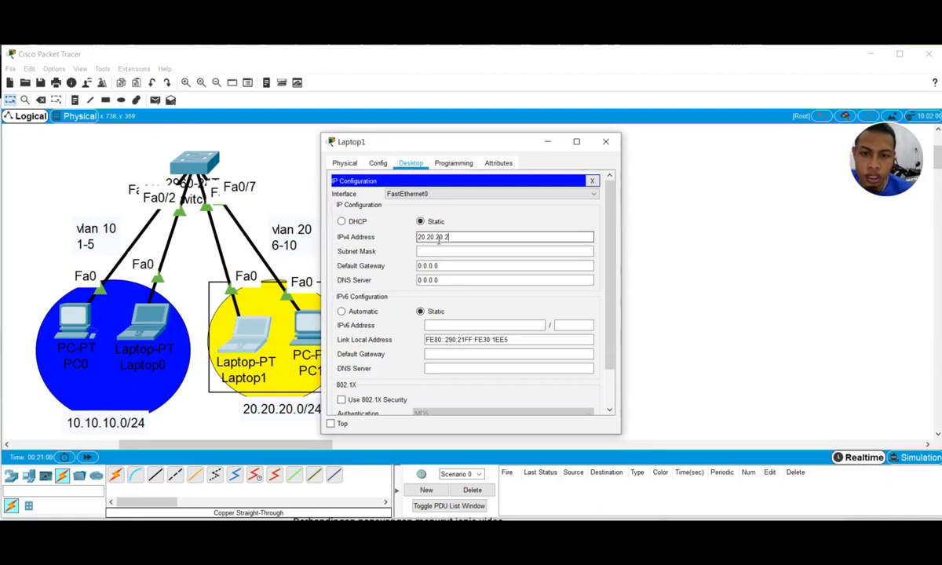
key(Tab)
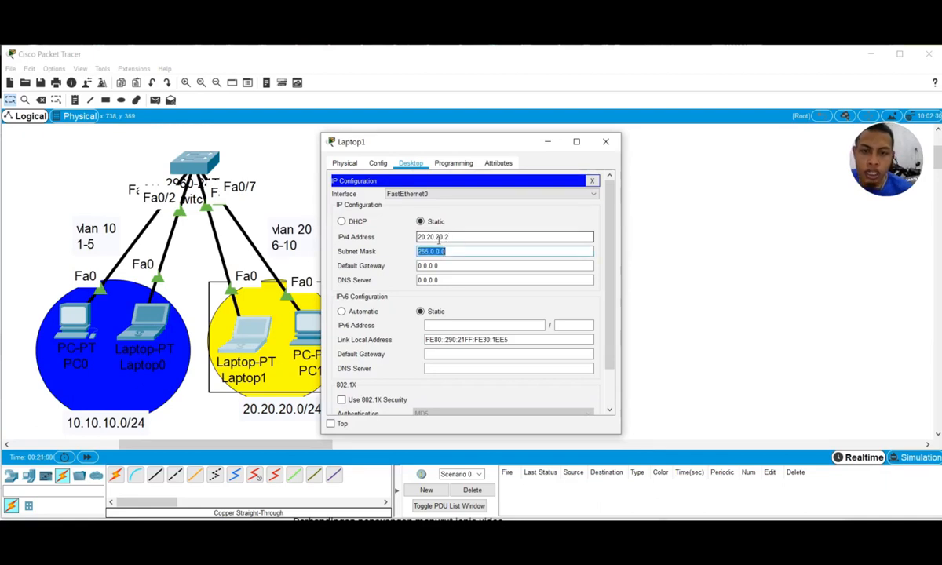
text(255.255.2)
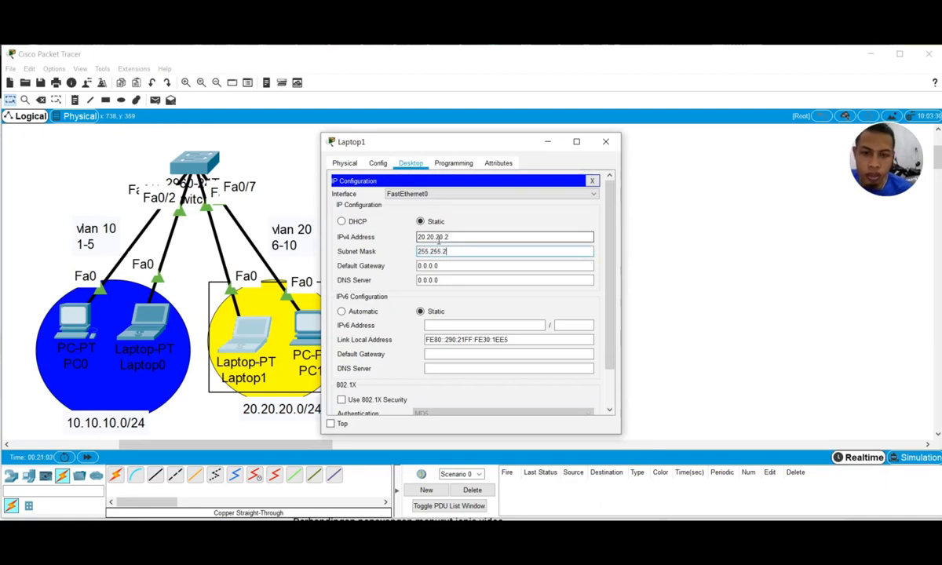
text(55.0)
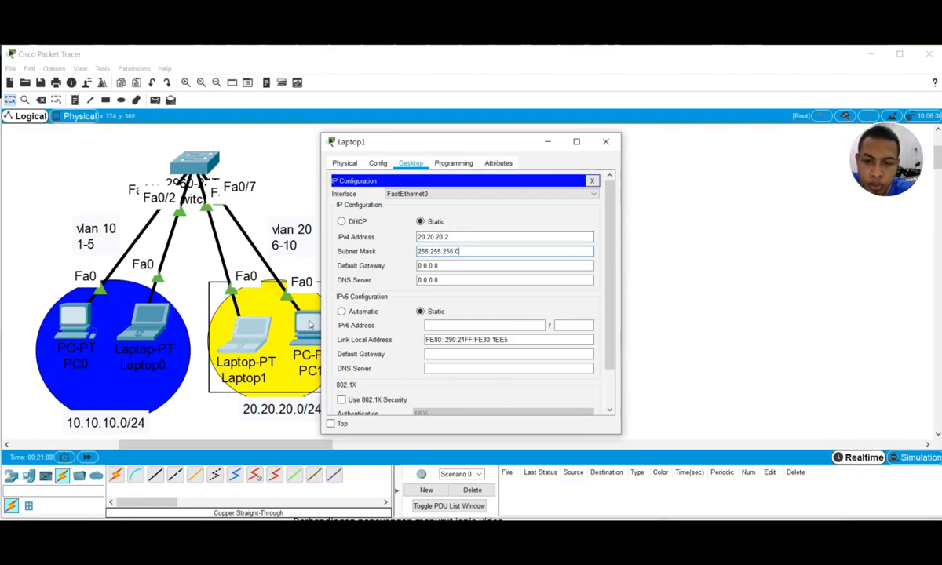
click(592, 181)
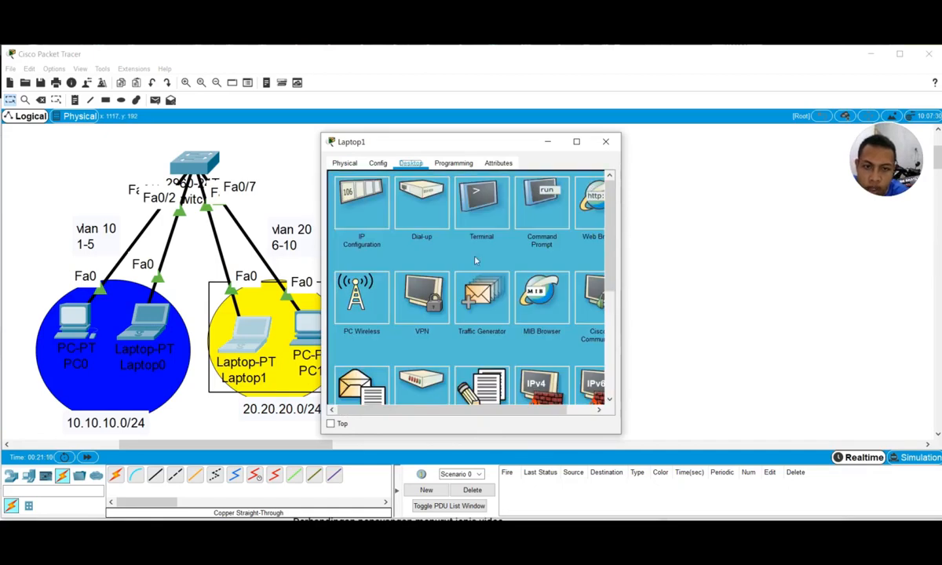
- Give PC1 the static IPv4 address 20.20.20.3 with subnet mask 255.255.255.0, and close its IP configuration
click(306, 318)
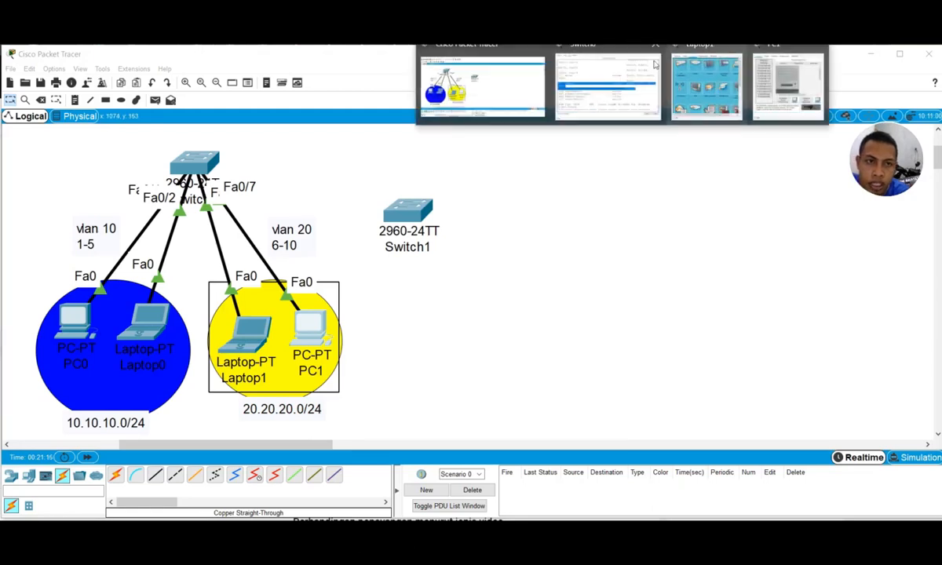
click(797, 98)
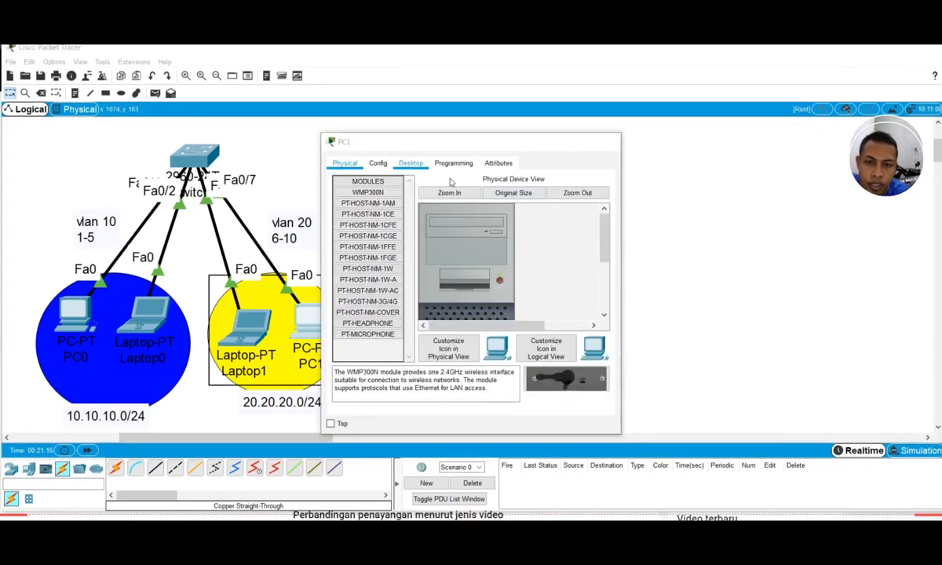
click(410, 163)
click(372, 215)
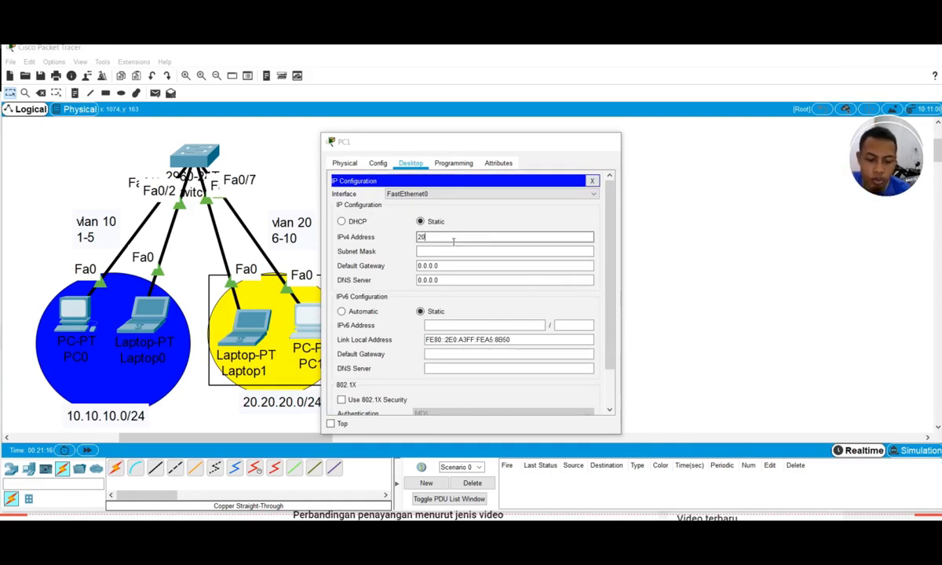
click(453, 240)
text(20.20.20.3)
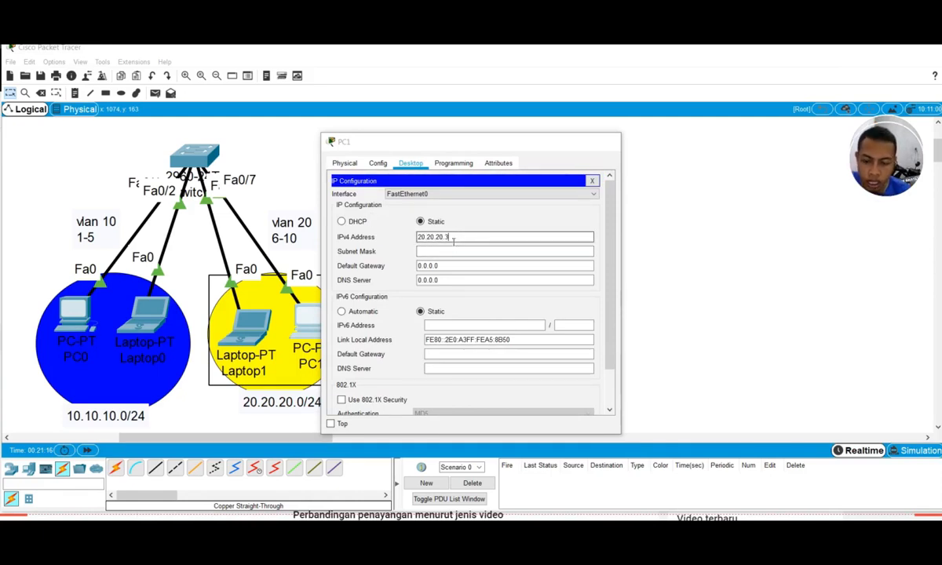
key(Tab)
text(2)
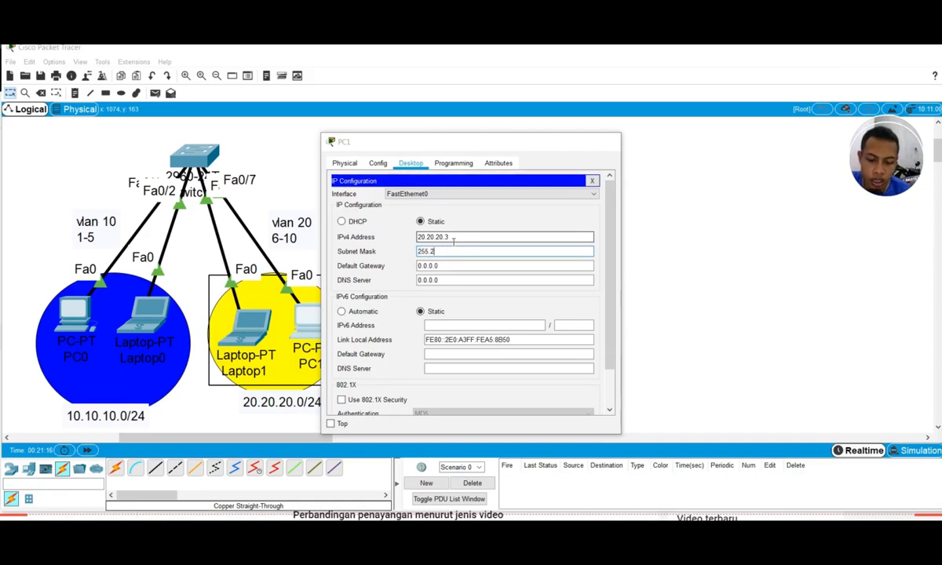
text(55.255.255.0)
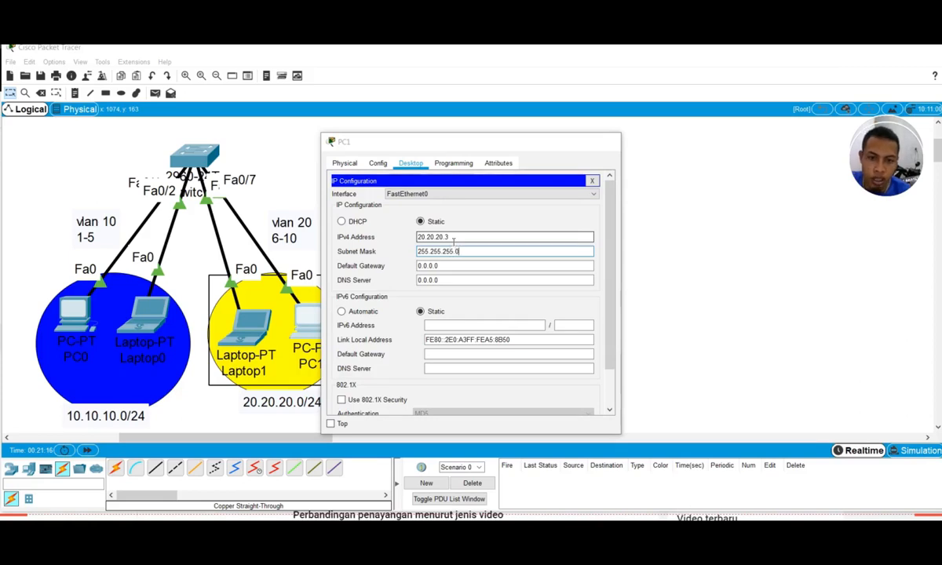
click(592, 181)
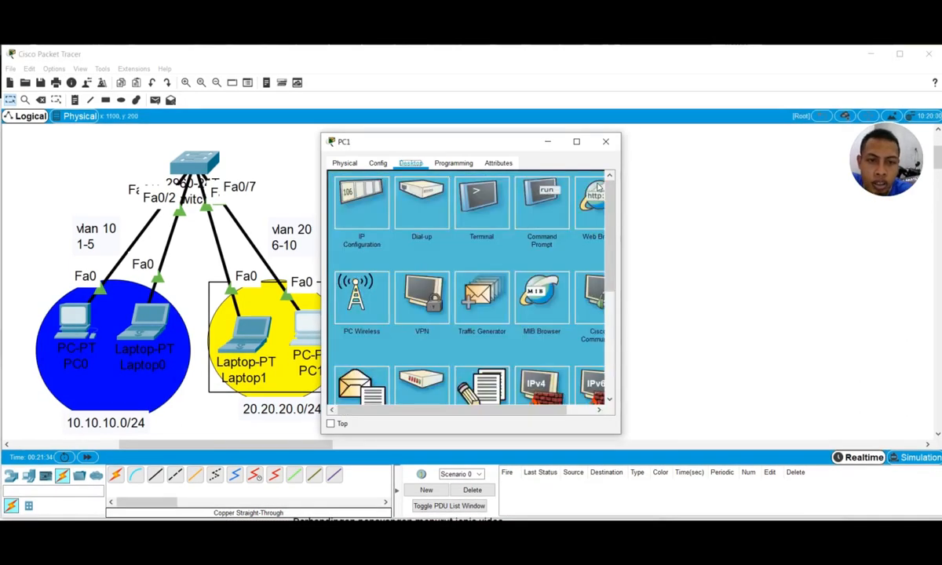
click(607, 144)
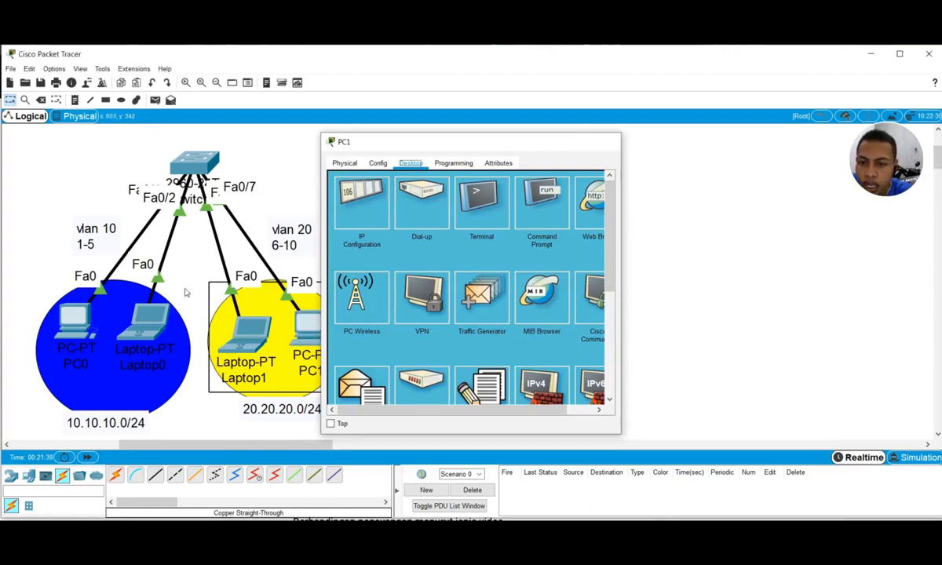
click(76, 329)
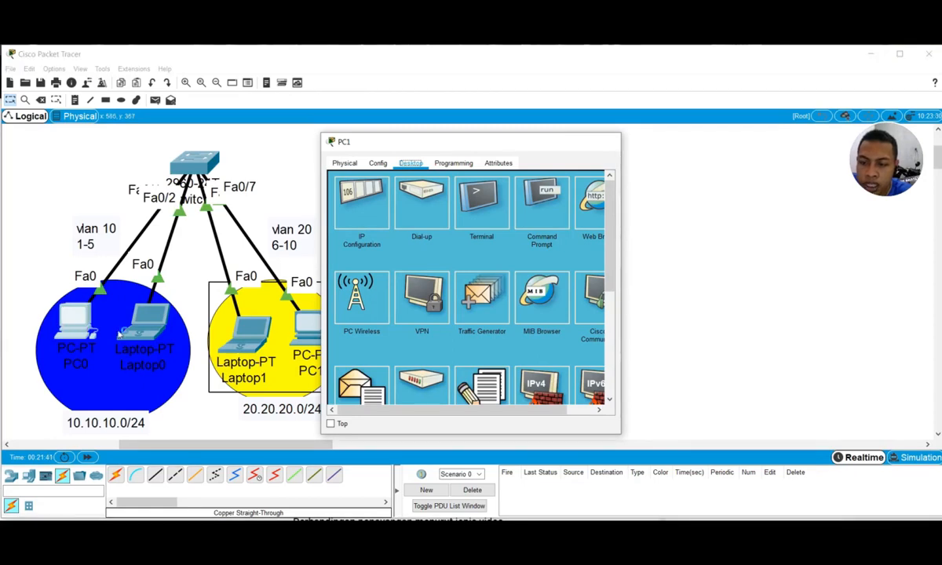
mouse_move(622, 39)
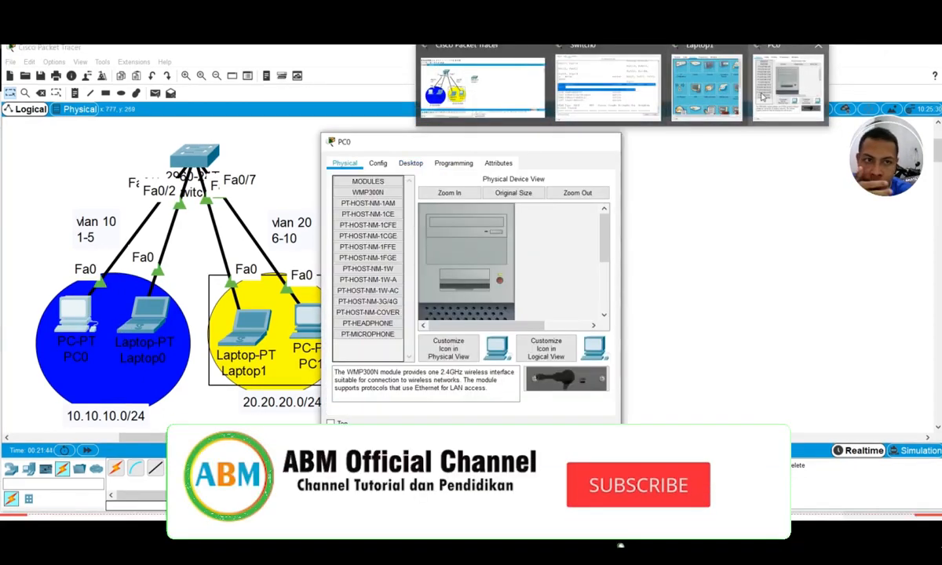
click(819, 50)
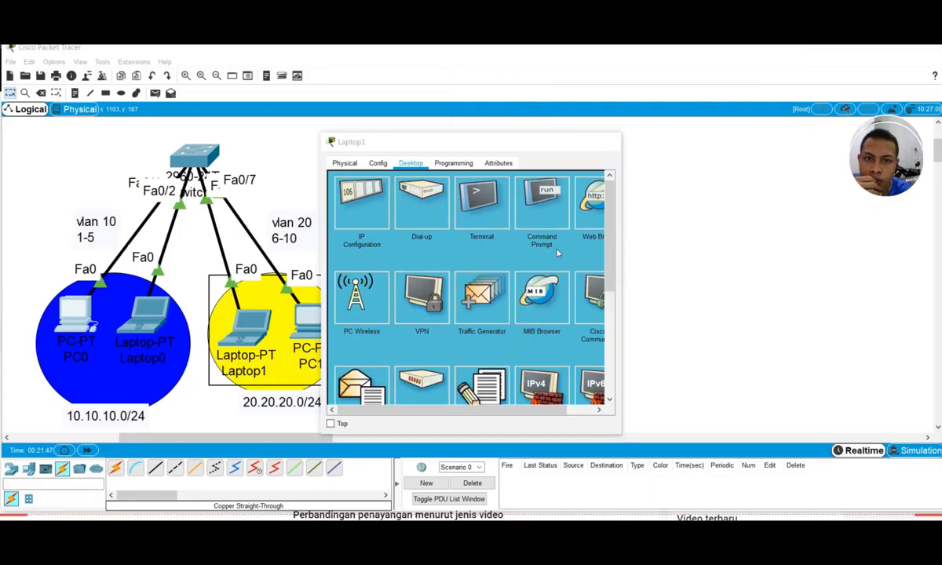